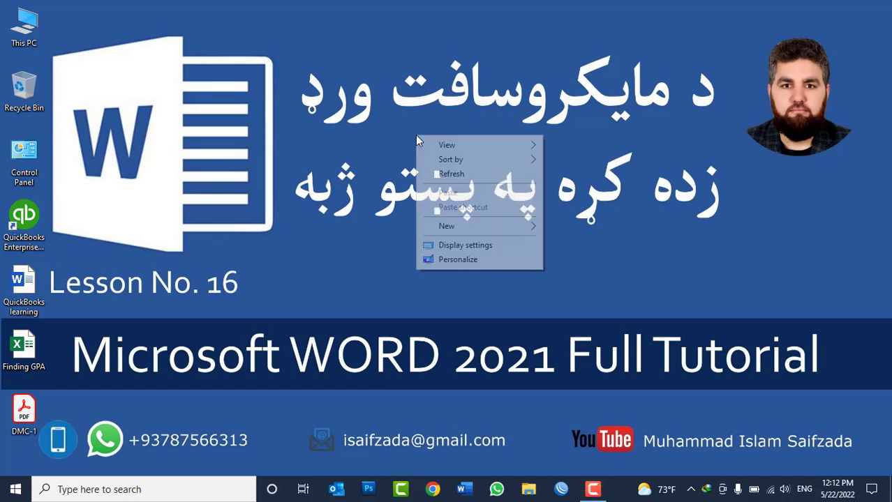
# - Launch Word with the winword Run command and create a new blank document
pyautogui.click(449, 176)
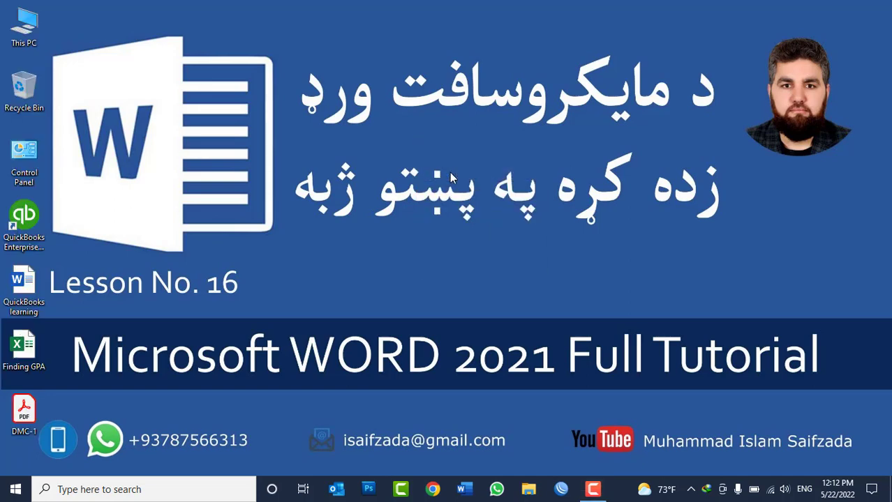
pyautogui.press('super+r')
pyautogui.write('wi')
pyautogui.write('d')
pyautogui.press('Return')
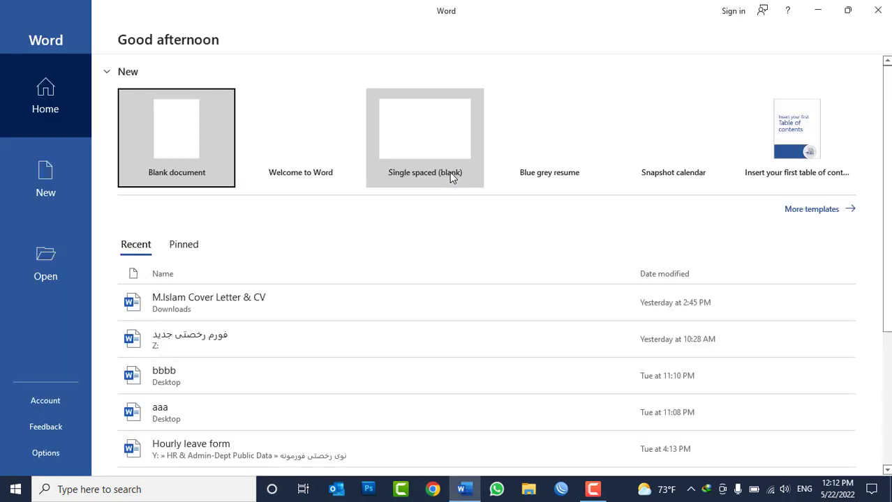
pyautogui.click(166, 150)
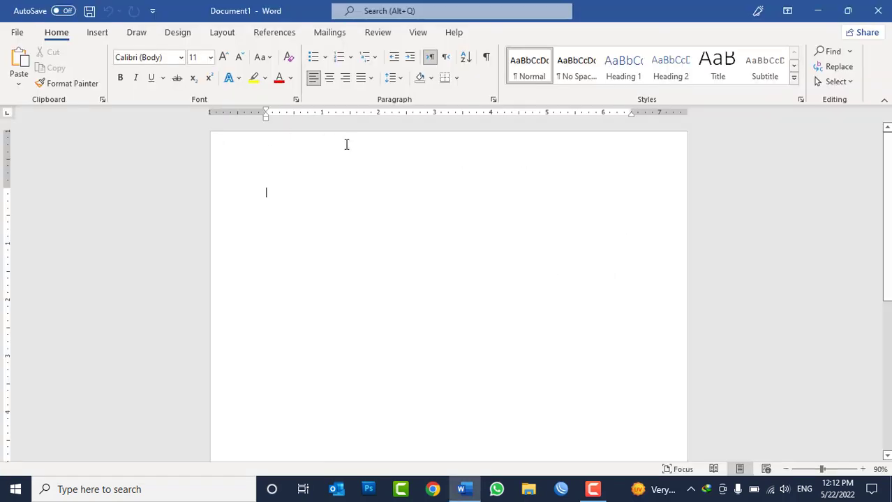
# - Generate sample paragraphs in the document with the =rand(111) formula
pyautogui.click(177, 33)
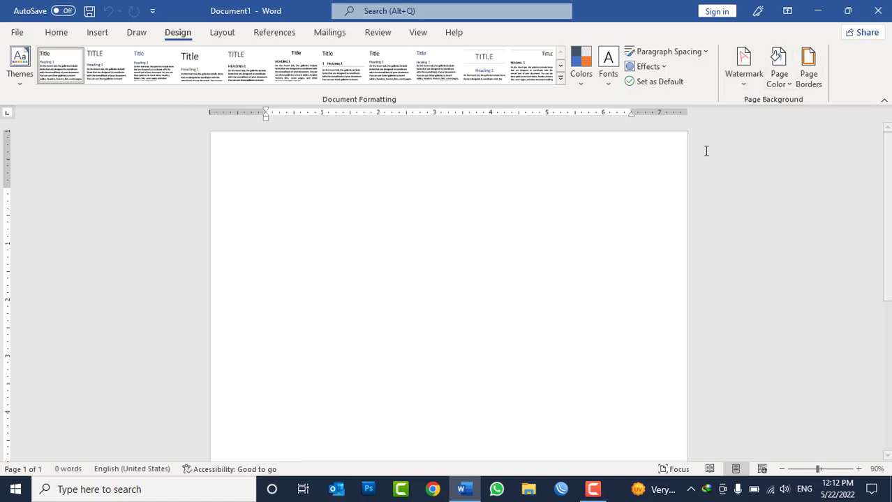
pyautogui.write('=ran')
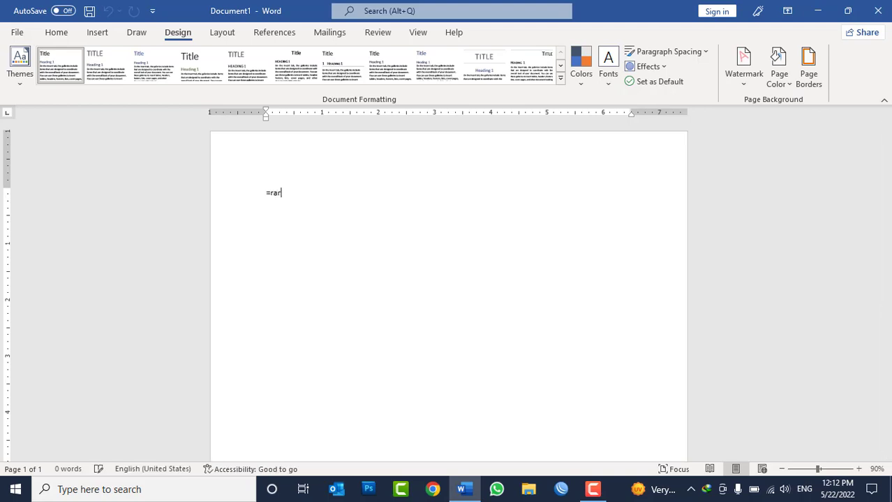
pyautogui.write('d(11')
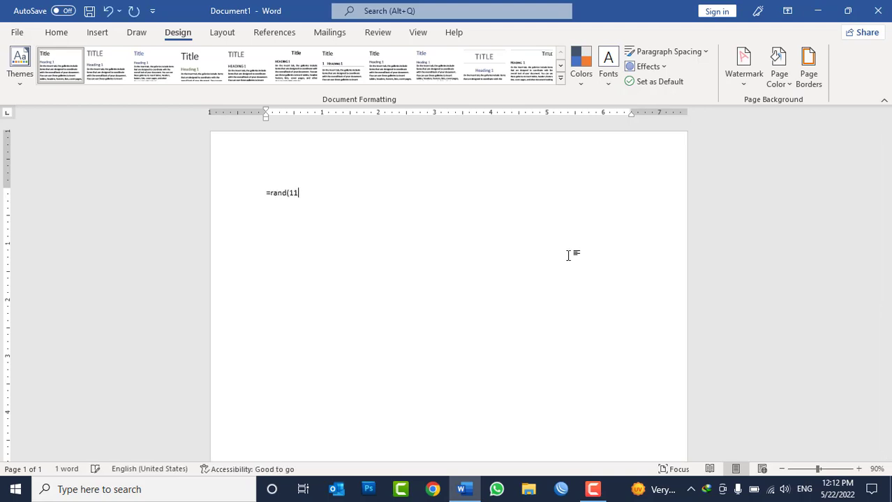
pyautogui.write(')')
pyautogui.press('Return')
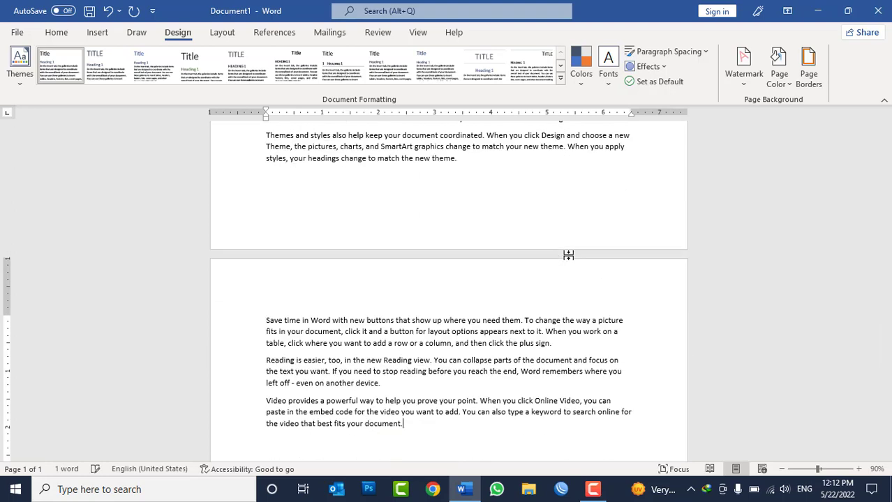
# - Select all the document text and keep its font colour black
pyautogui.hotkey('ctrl', 'a')
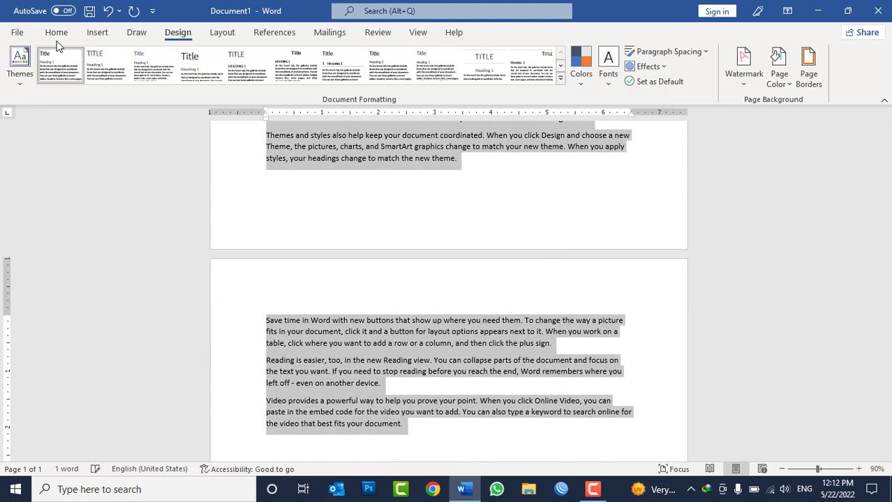
pyautogui.click(56, 33)
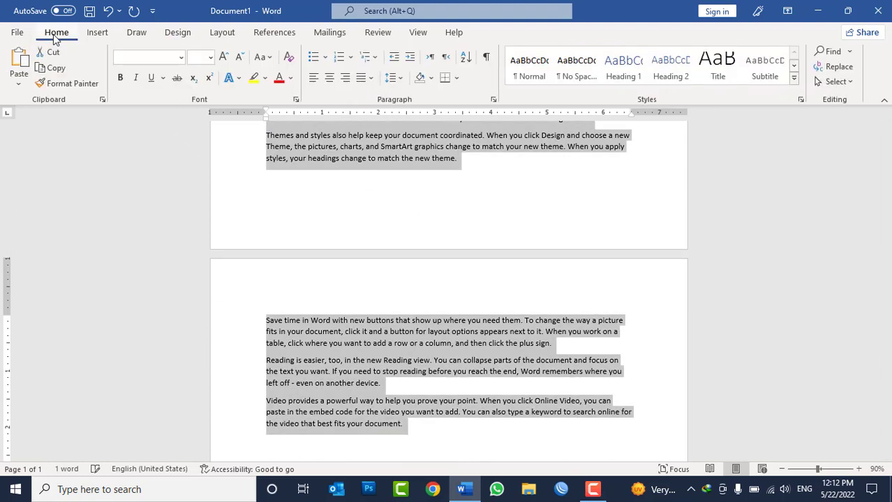
pyautogui.click(292, 78)
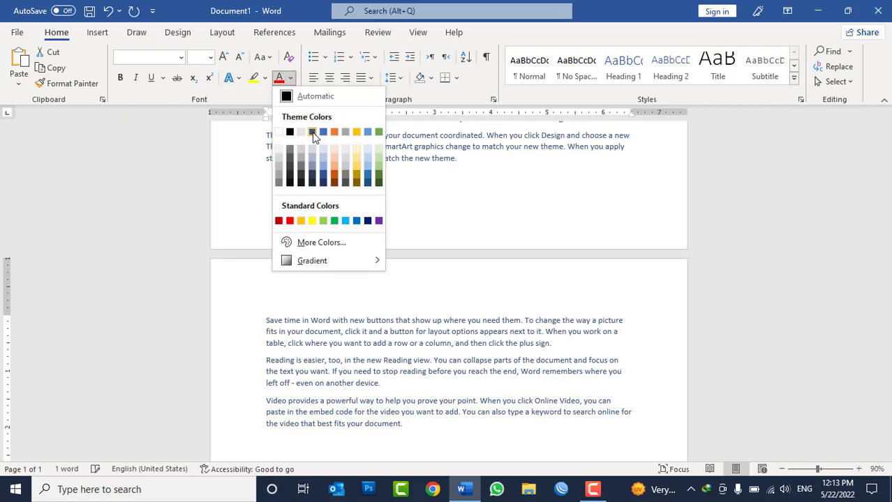
pyautogui.click(195, 12)
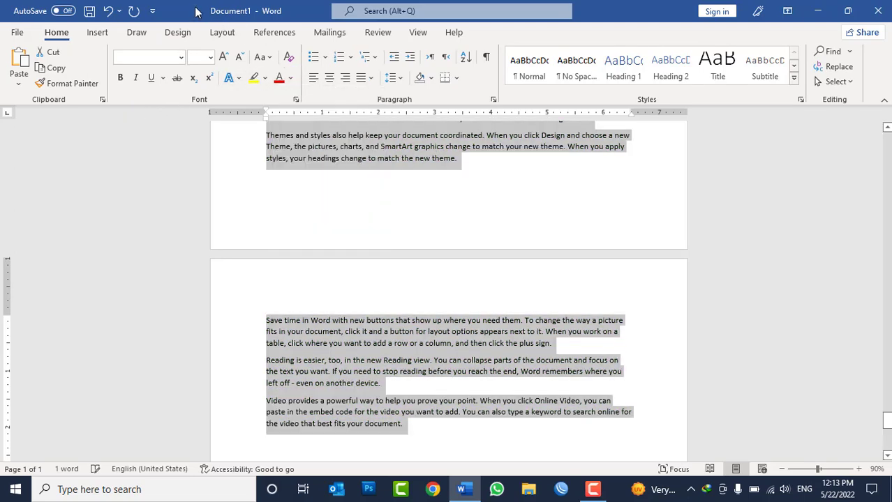
# - Shade the selected text Gold, Accent 4, Lighter 40% and return to the top
pyautogui.click(432, 78)
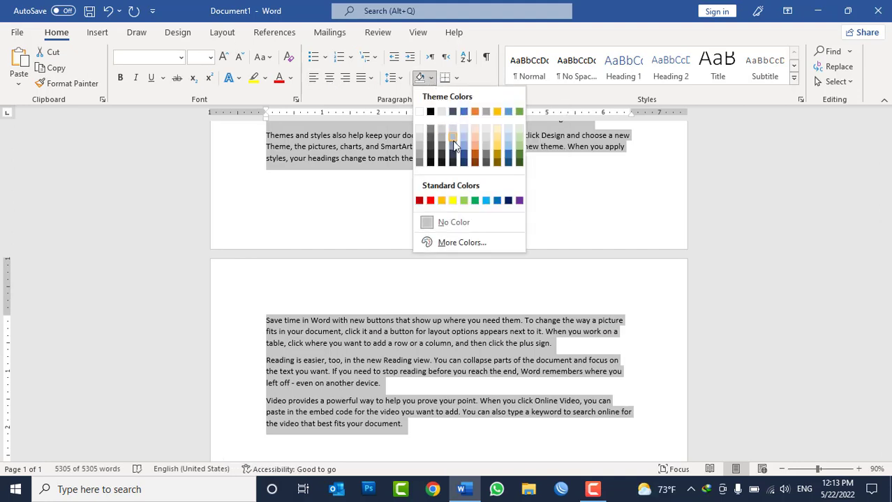
pyautogui.click(497, 146)
pyautogui.scroll(3, 506, 183)
pyautogui.scroll(3, 507, 183)
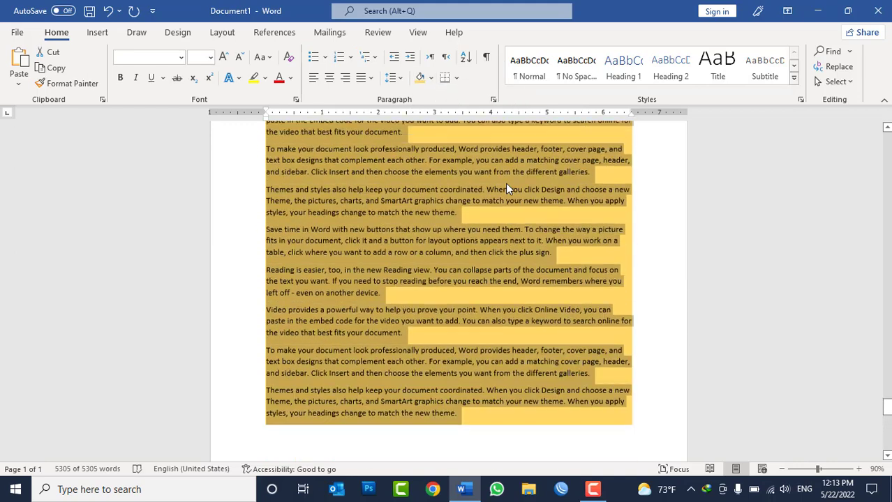
pyautogui.scroll(3, 506, 183)
pyautogui.scroll(3, 507, 183)
pyautogui.scroll(3, 506, 182)
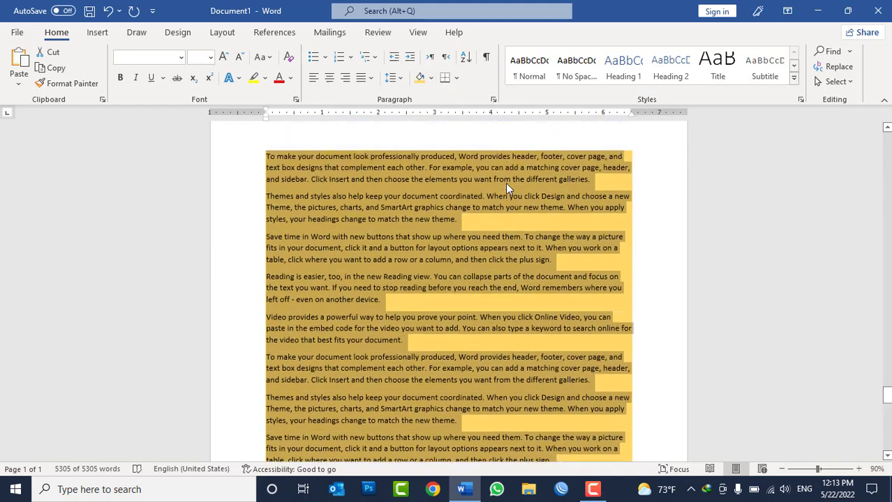
pyautogui.scroll(4, 506, 183)
pyautogui.scroll(2, 515, 184)
pyautogui.moveTo(886, 384); pyautogui.dragTo(849, 133)
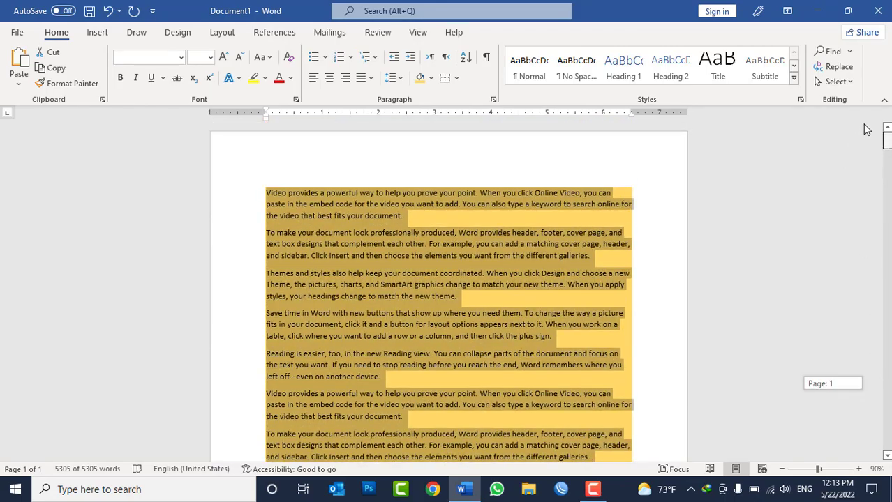
# - Set the page colour to the light green theme swatch
pyautogui.click(176, 33)
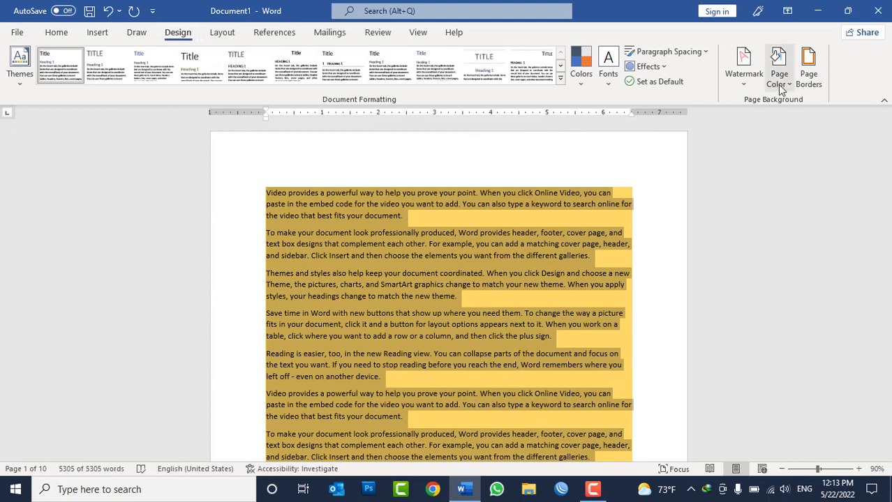
pyautogui.click(777, 83)
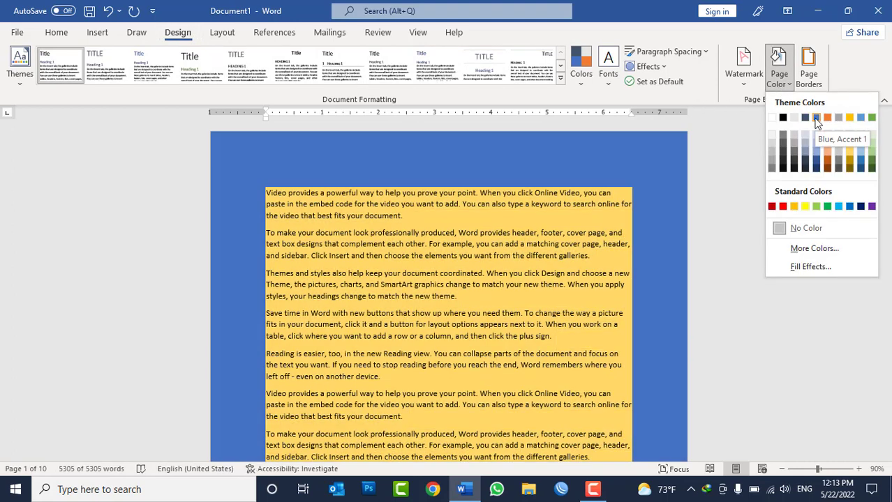
pyautogui.click(871, 155)
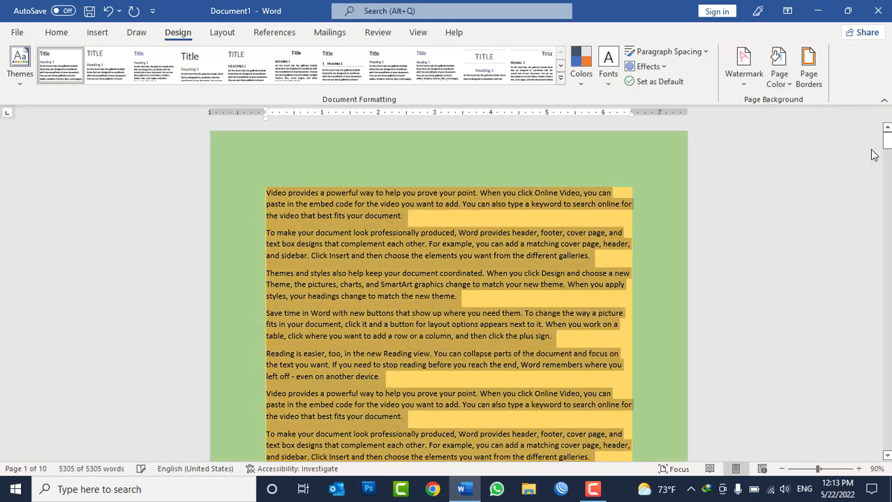
pyautogui.click(55, 32)
# - Set the text to black with No Color shading, then deselect it
pyautogui.click(291, 83)
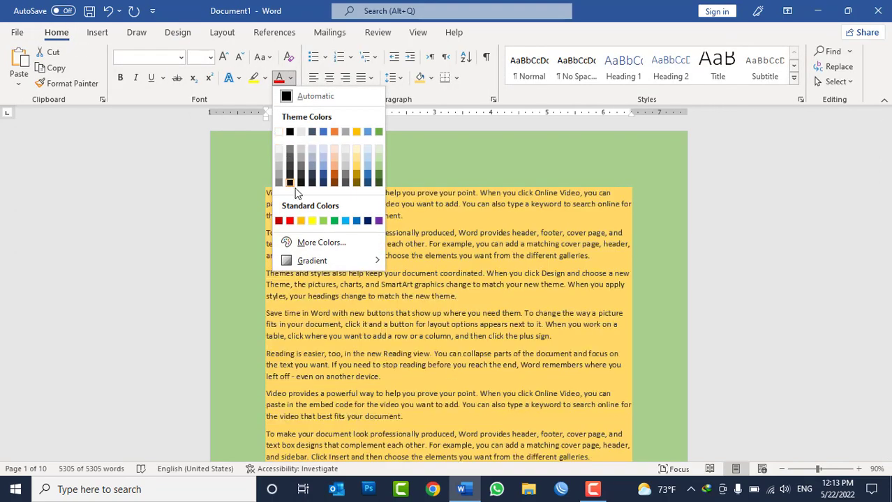
pyautogui.click(290, 132)
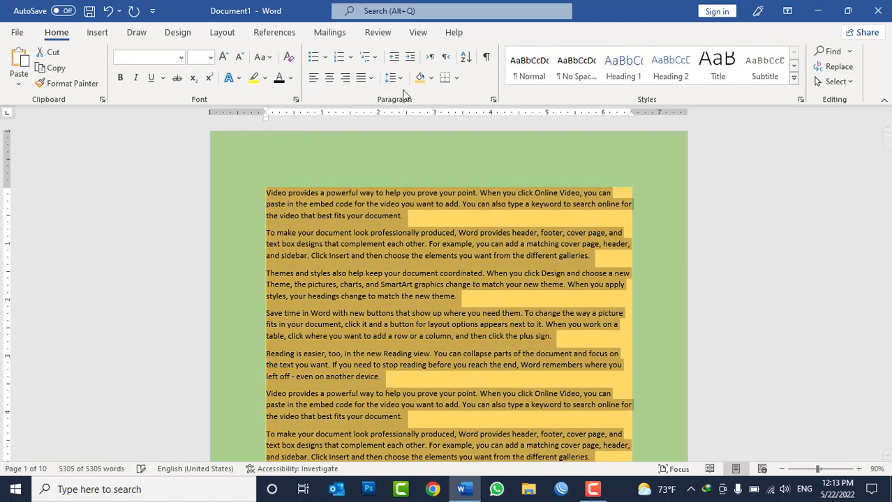
pyautogui.click(430, 78)
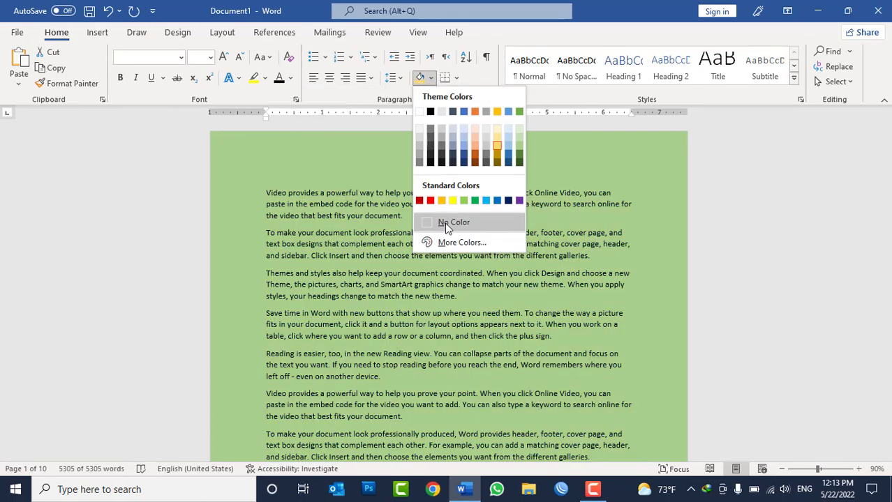
pyautogui.click(450, 223)
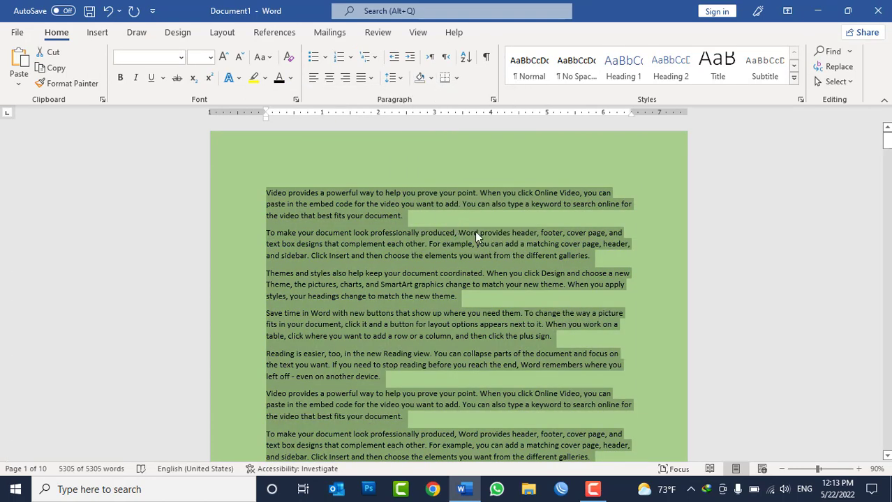
pyautogui.click(472, 221)
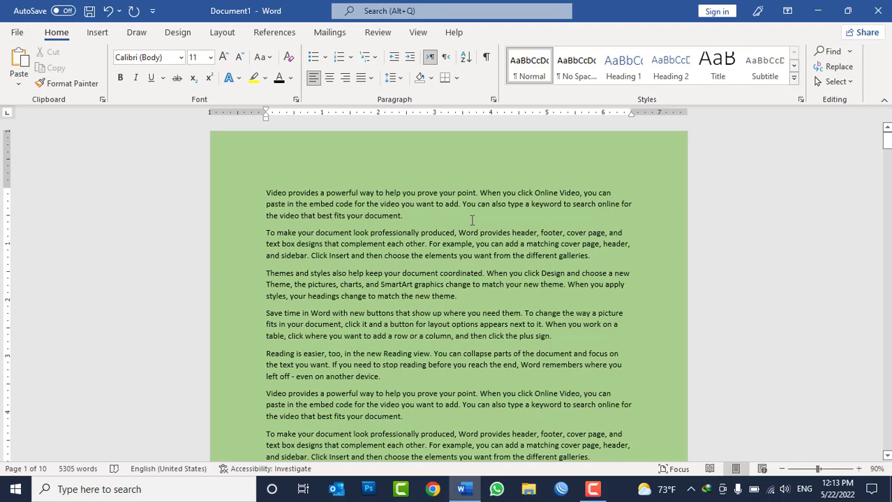
# - Check the print preview, then enable Print background colors and images in Display options
pyautogui.hotkey('ctrl', 'p')
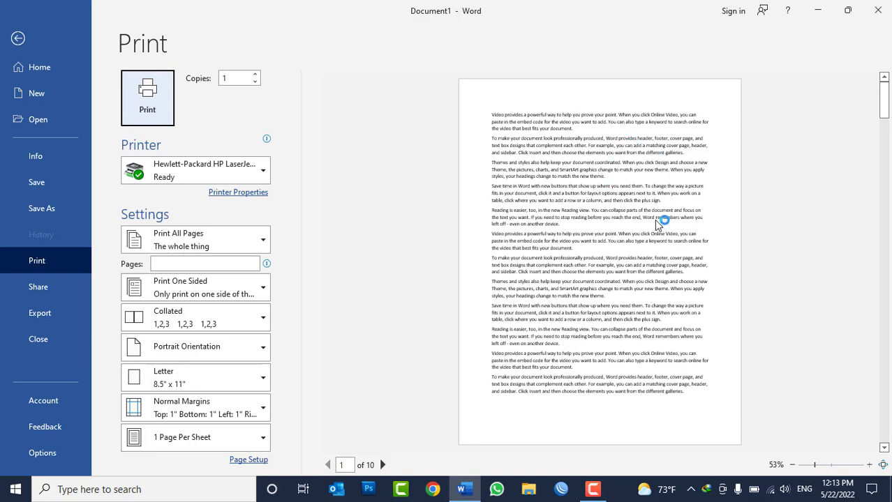
pyautogui.press('Escape')
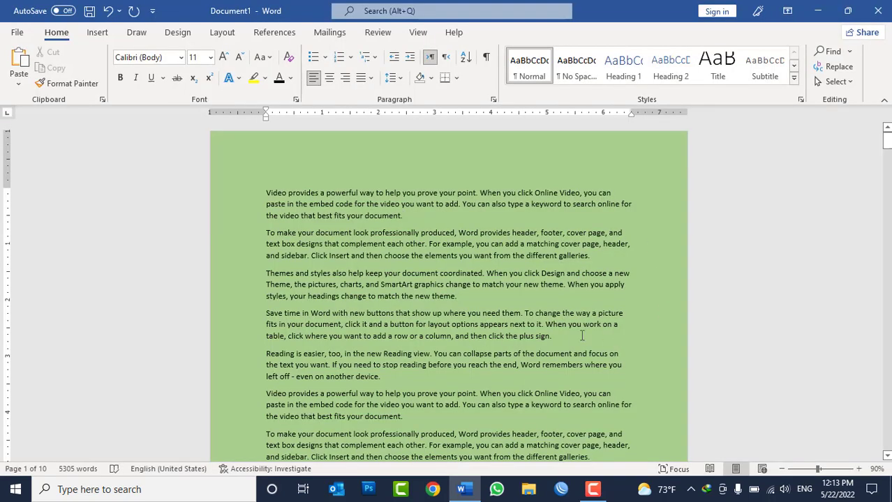
pyautogui.click(17, 32)
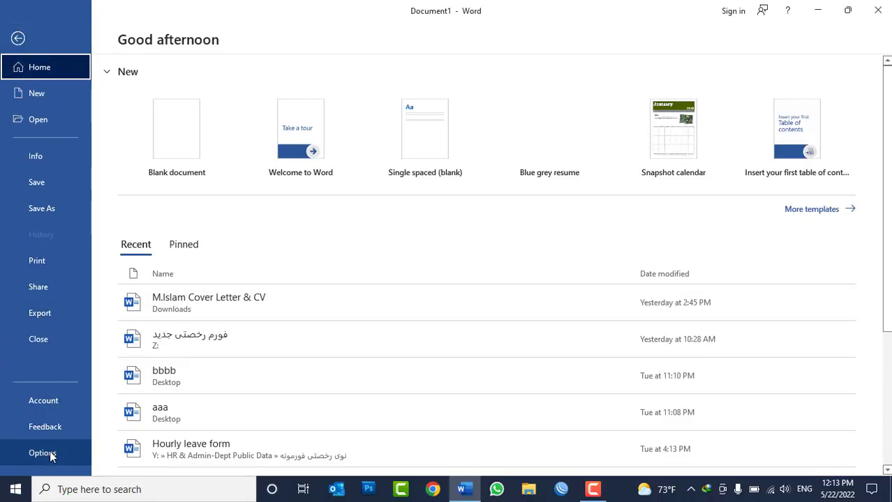
pyautogui.click(51, 454)
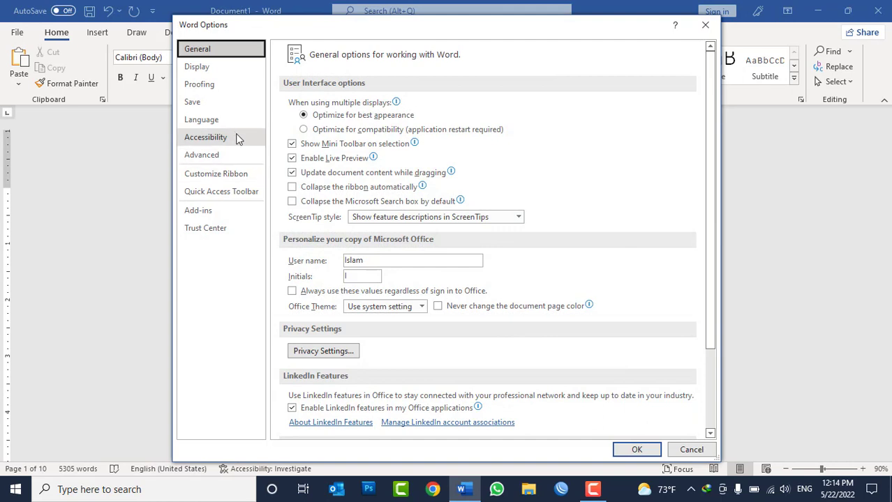
pyautogui.click(199, 67)
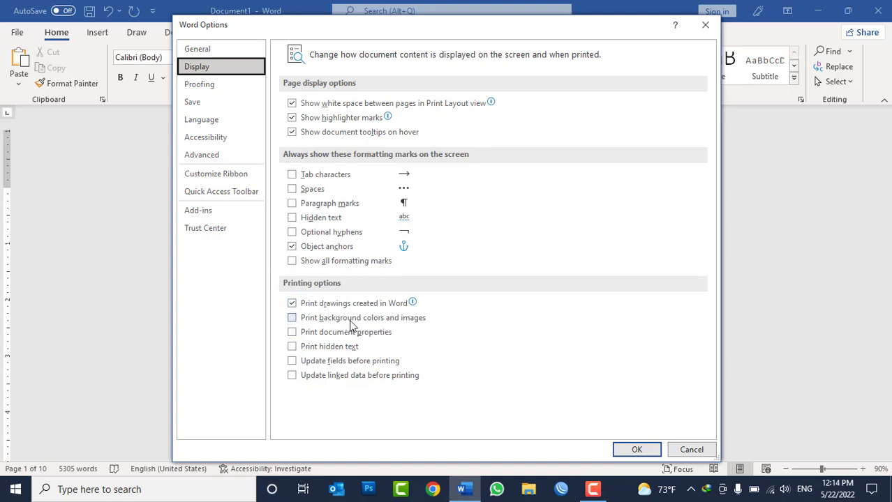
pyautogui.click(415, 321)
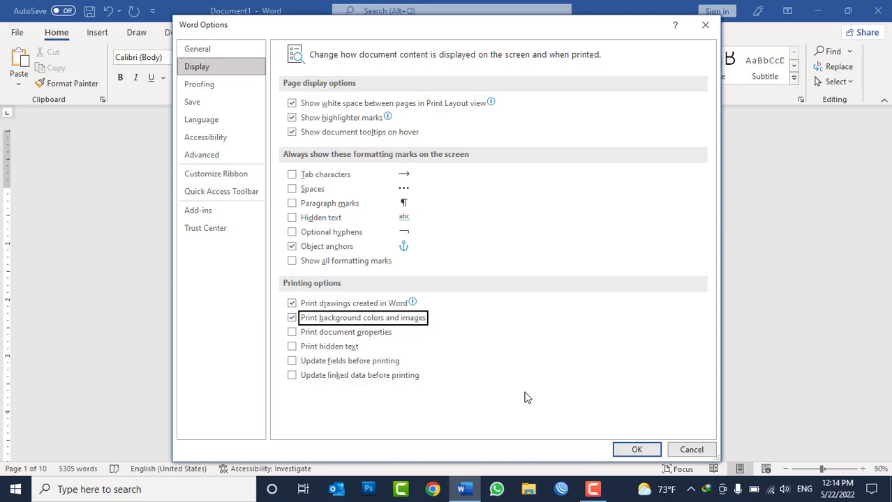
pyautogui.click(628, 449)
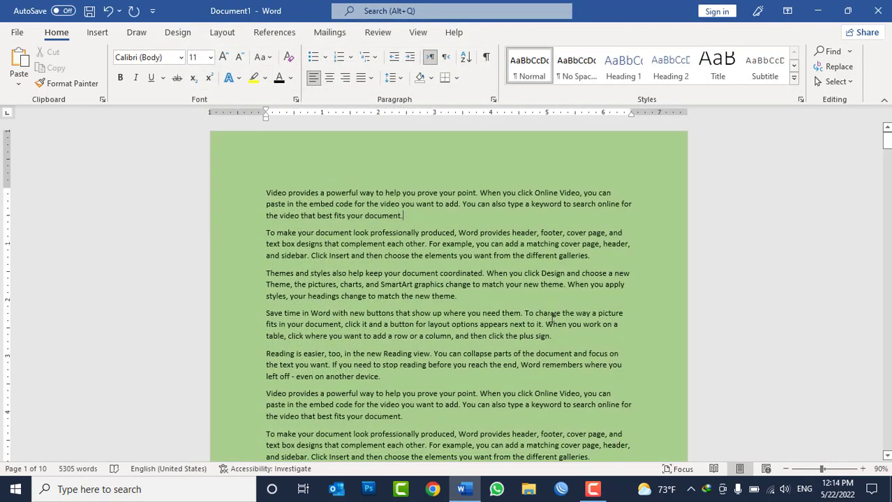
# - Preview the printout again and confirm Print background colors and images is ticked
pyautogui.hotkey('ctrl', 'p')
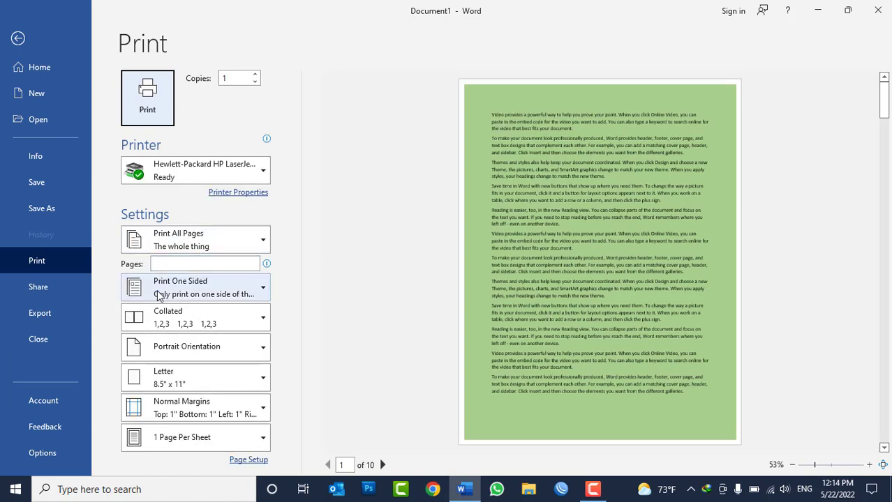
pyautogui.click(53, 452)
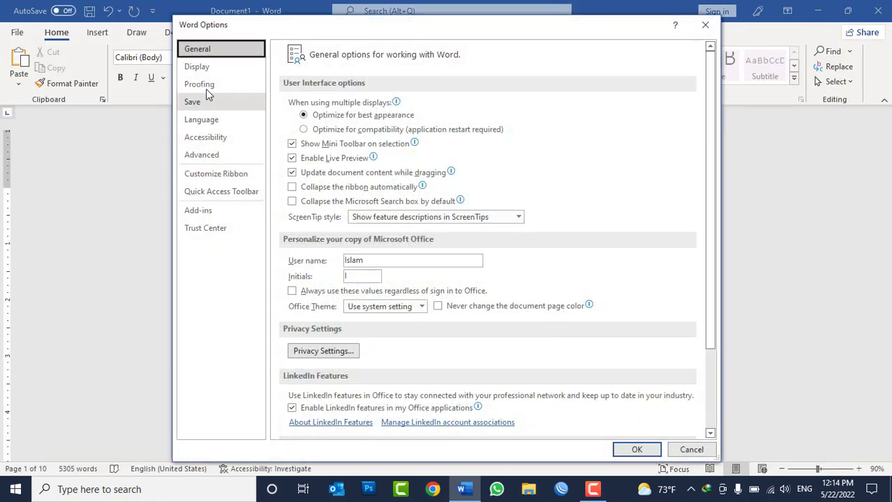
pyautogui.click(199, 66)
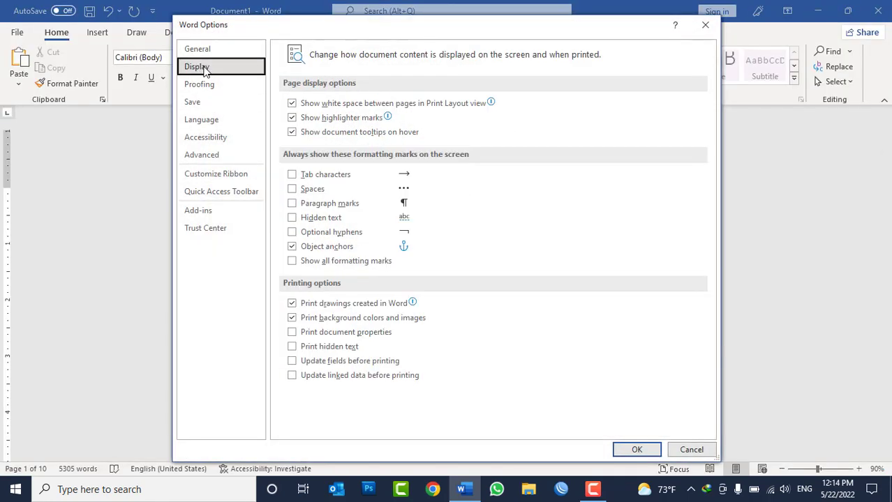
pyautogui.click(311, 318)
pyautogui.click(635, 449)
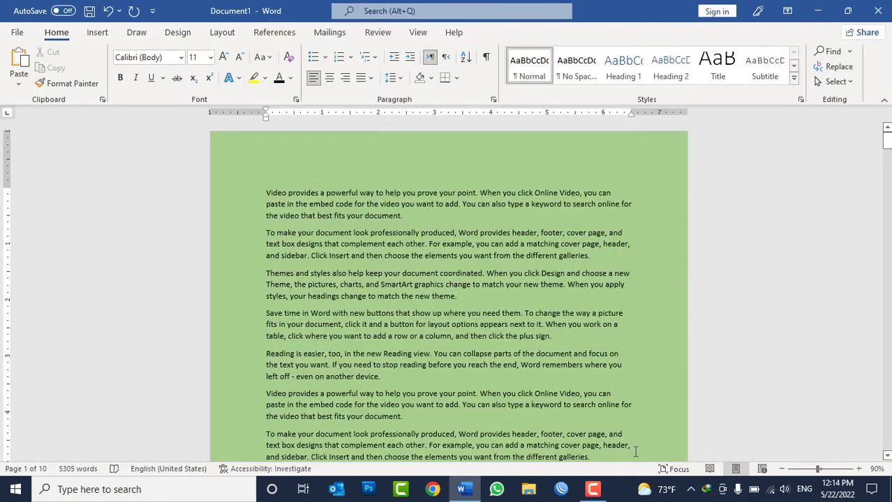
# - Set the page colour to No Color and reselect all the text
pyautogui.hotkey('ctrl', 'a')
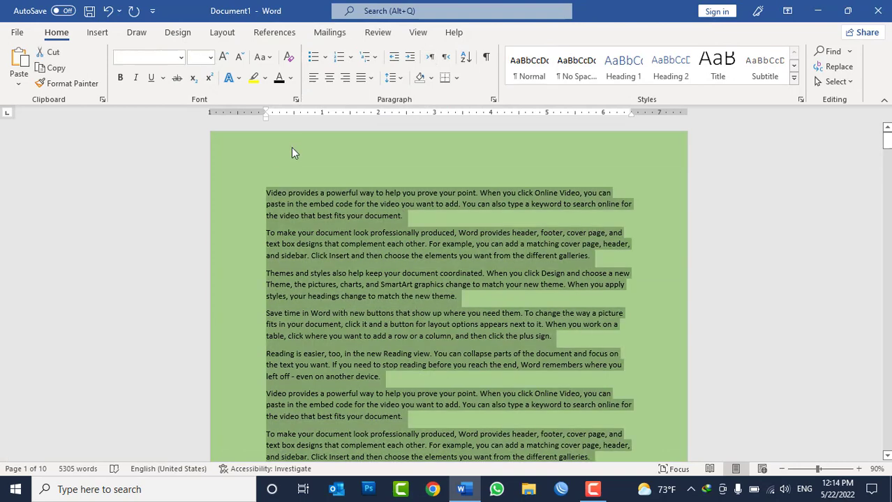
pyautogui.click(177, 32)
pyautogui.click(776, 78)
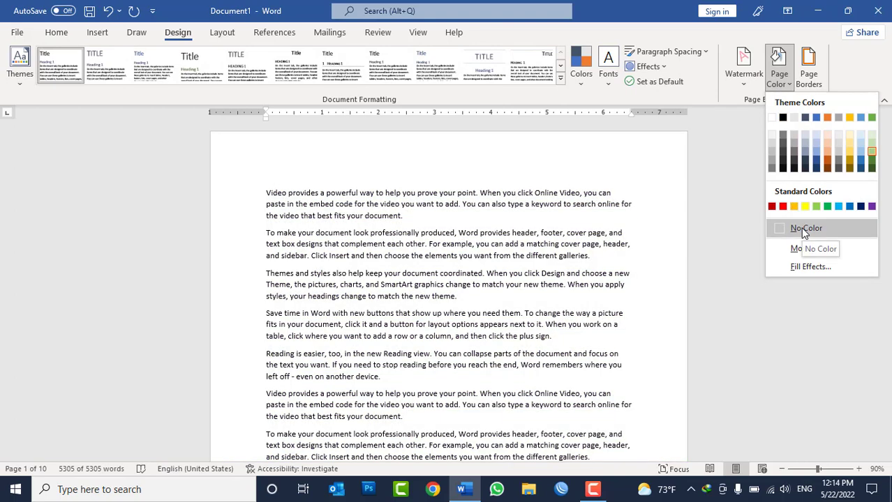
pyautogui.hotkey('ctrl', 'a')
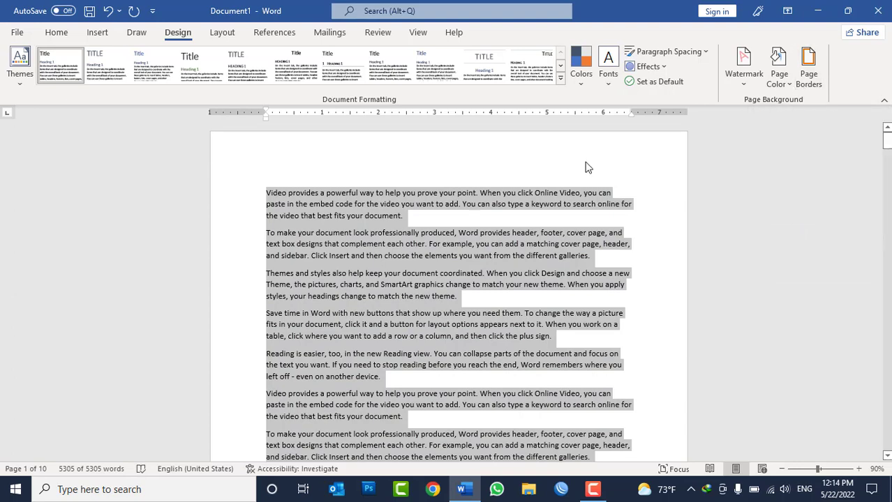
pyautogui.scroll(-3, 621, 358)
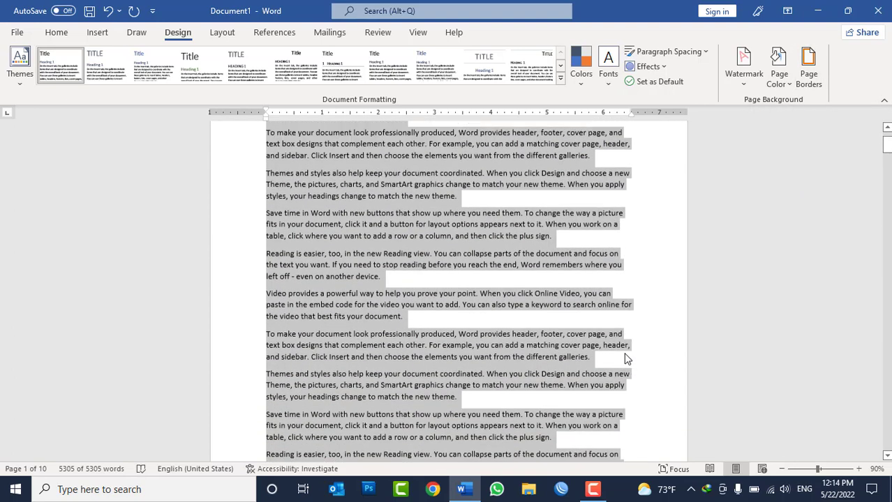
pyautogui.scroll(3, 621, 314)
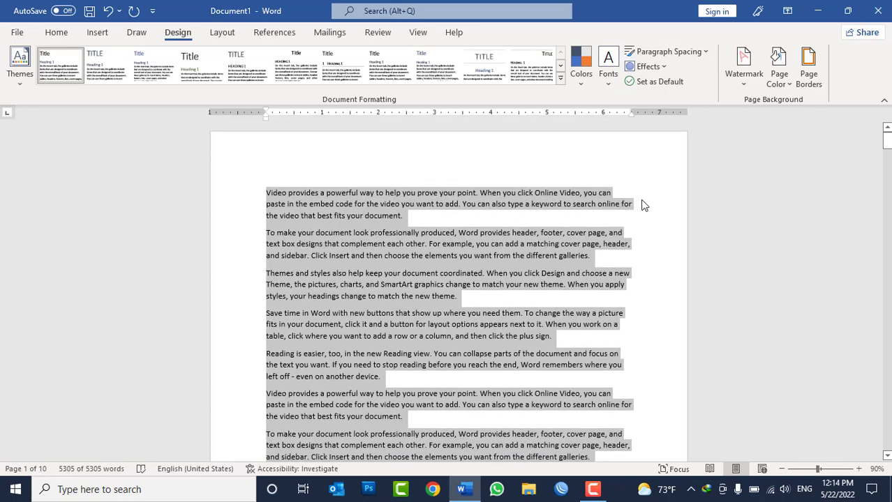
# - Apply Justify alignment to all the selected paragraphs
pyautogui.click(63, 33)
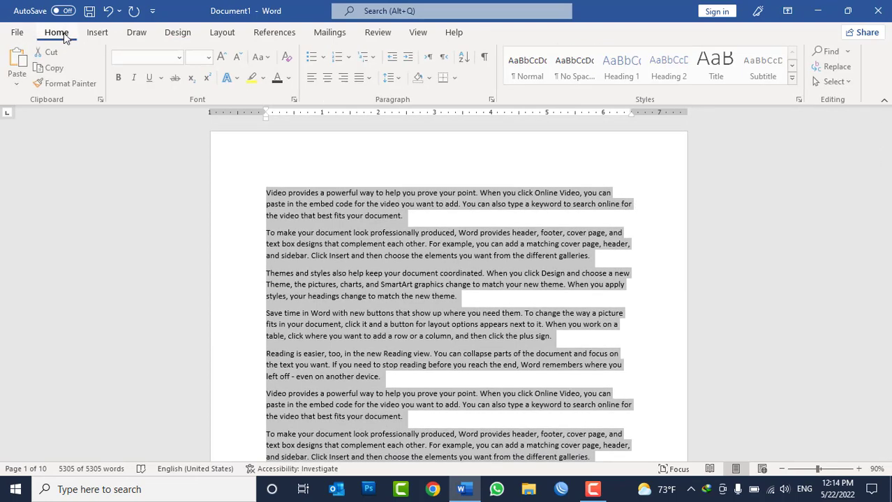
pyautogui.click(371, 78)
pyautogui.click(377, 94)
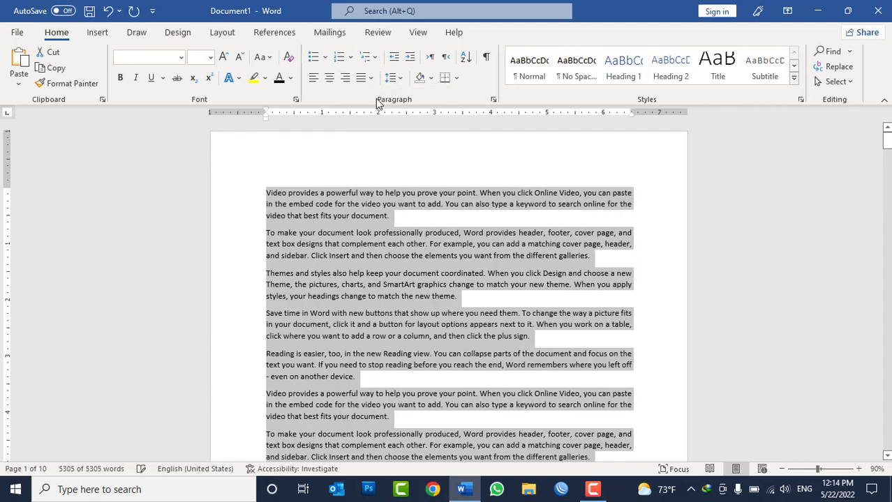
pyautogui.click(192, 35)
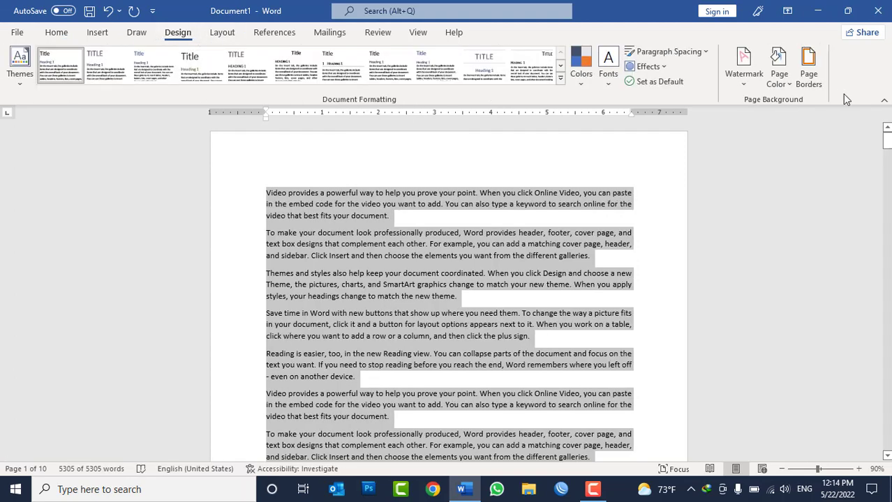
# - Open the Borders and Shading dialog on its paragraph Borders tab
pyautogui.click(808, 88)
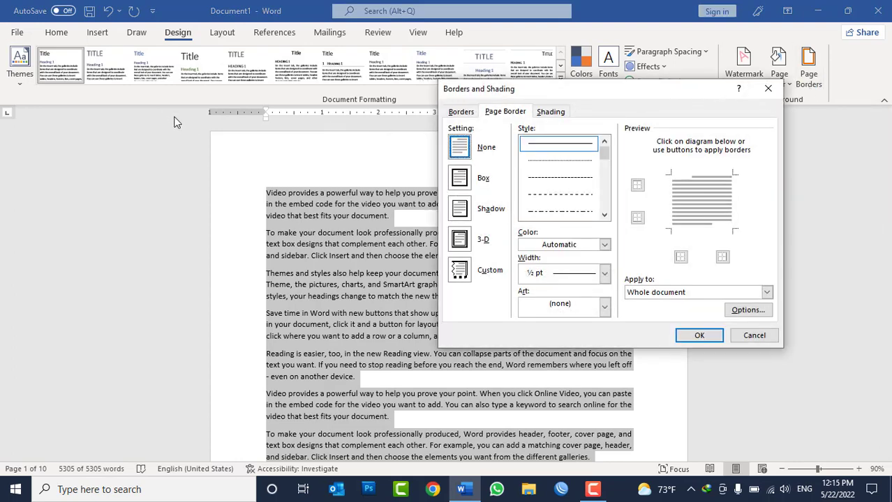
pyautogui.click(768, 89)
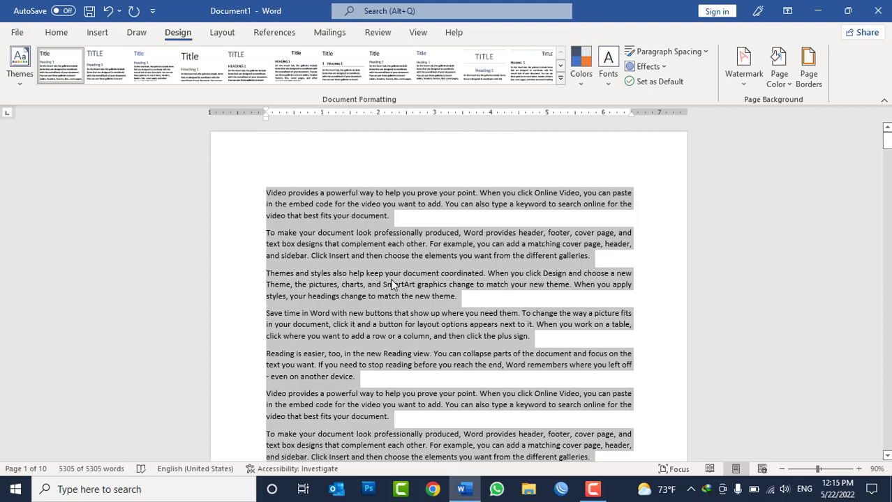
pyautogui.click(808, 69)
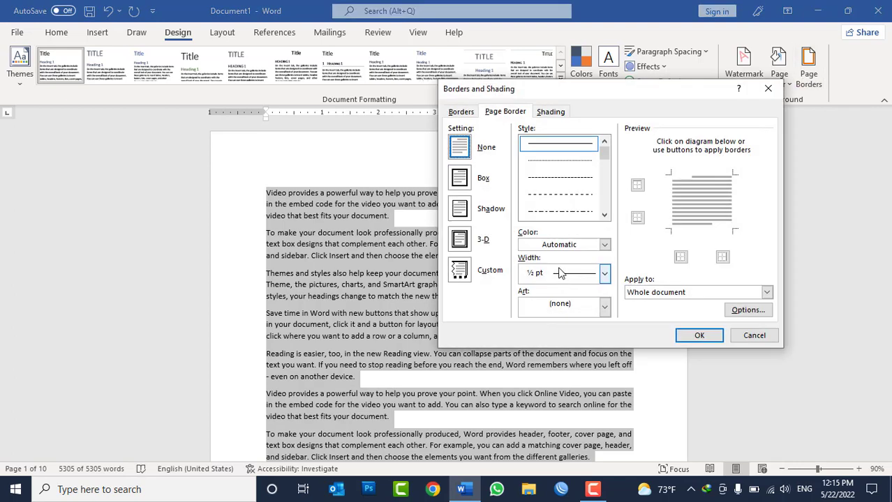
pyautogui.click(499, 116)
pyautogui.click(461, 113)
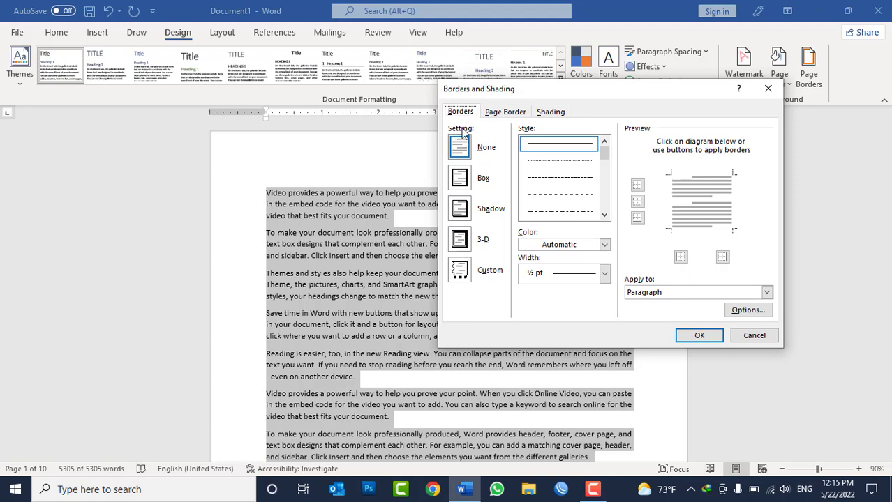
# - Compare the Box, Shadow and 3-D previews, then apply a plain Box paragraph border
pyautogui.click(459, 180)
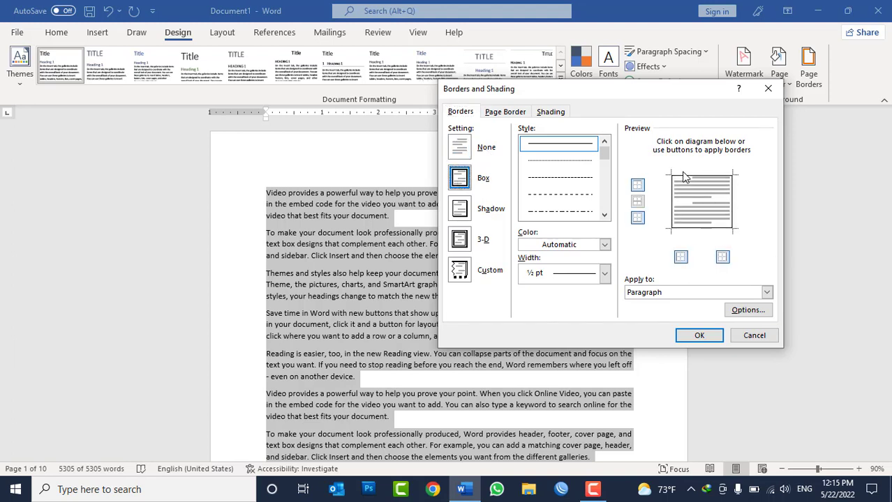
pyautogui.click(459, 208)
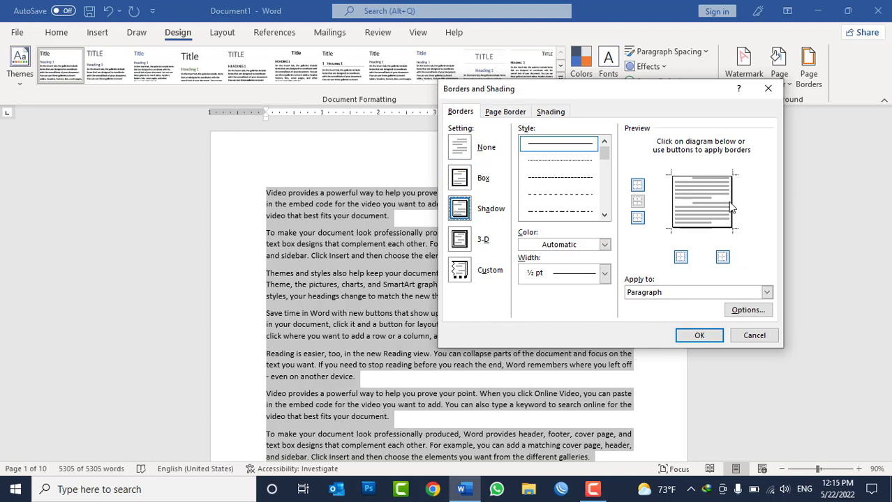
pyautogui.click(460, 241)
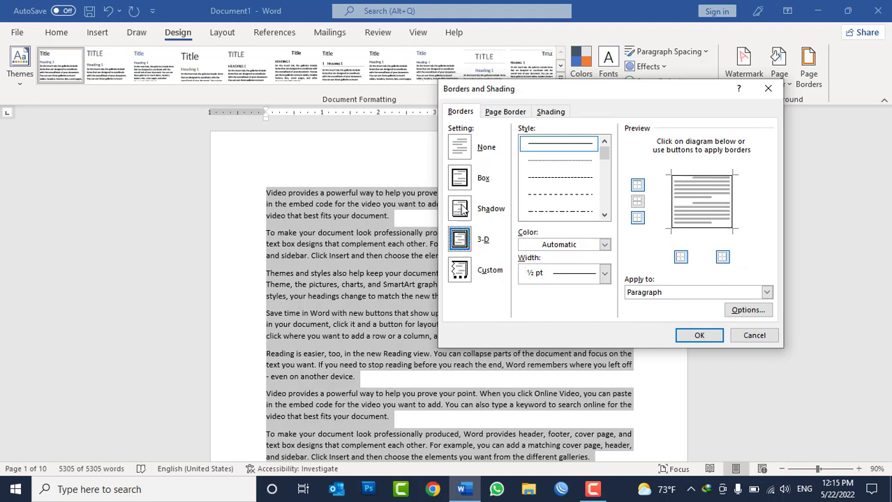
pyautogui.click(464, 178)
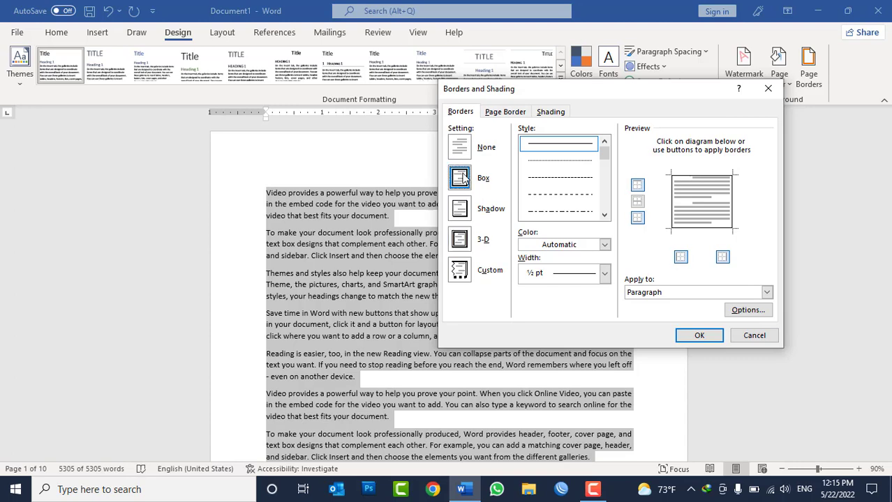
pyautogui.click(708, 337)
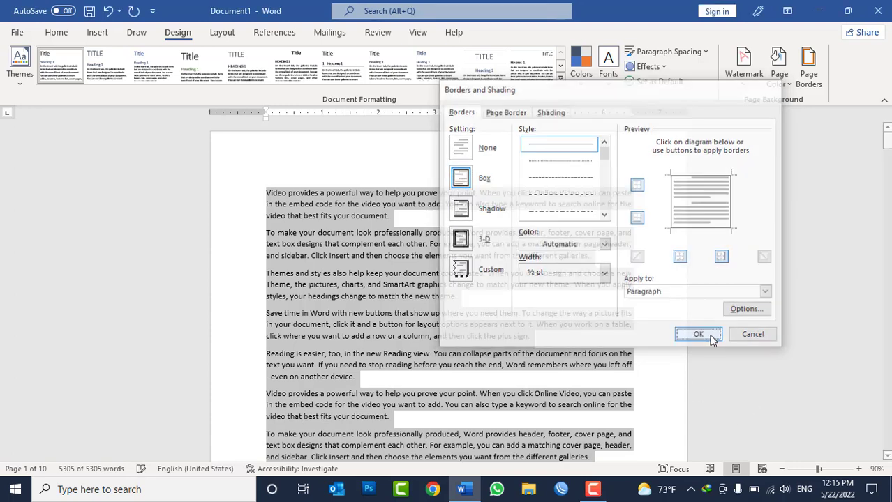
pyautogui.scroll(-2, 391, 229)
pyautogui.scroll(-2, 391, 279)
pyautogui.scroll(-2, 393, 314)
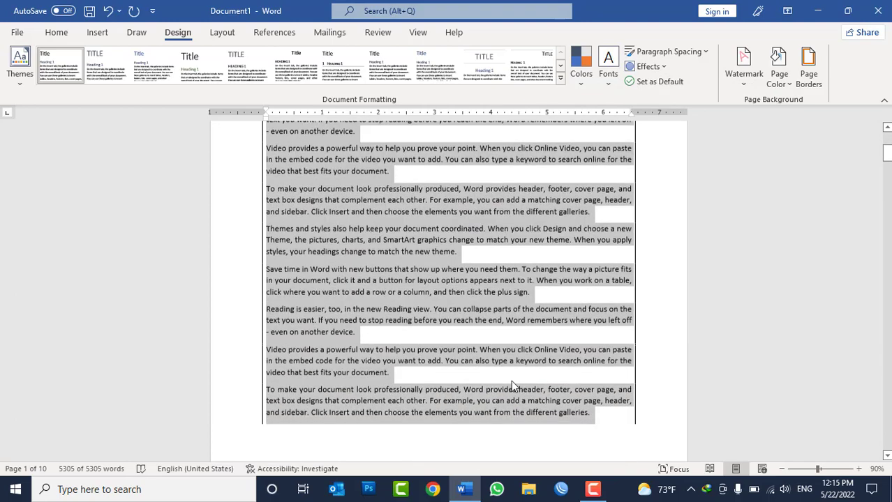
pyautogui.scroll(-2, 393, 327)
pyautogui.scroll(1, 427, 286)
pyautogui.scroll(-3, 510, 273)
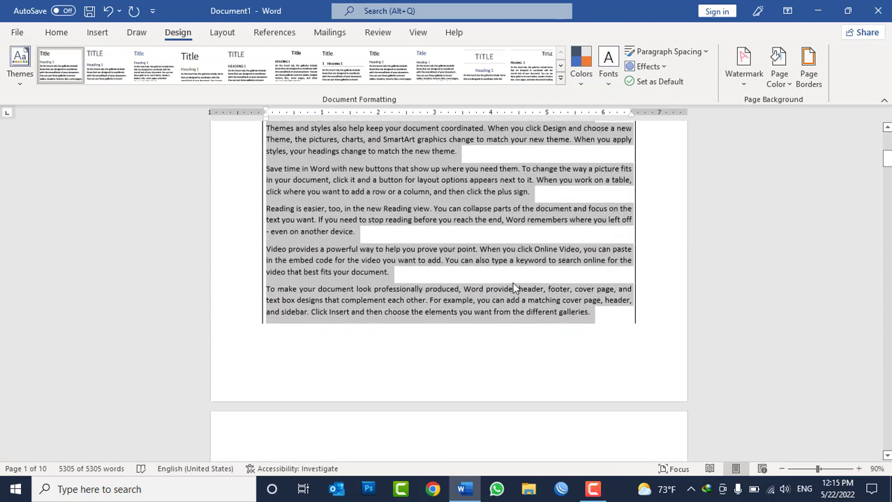
pyautogui.scroll(-2, 512, 281)
pyautogui.scroll(-6, 517, 300)
pyautogui.scroll(-4, 521, 315)
pyautogui.scroll(-5, 520, 320)
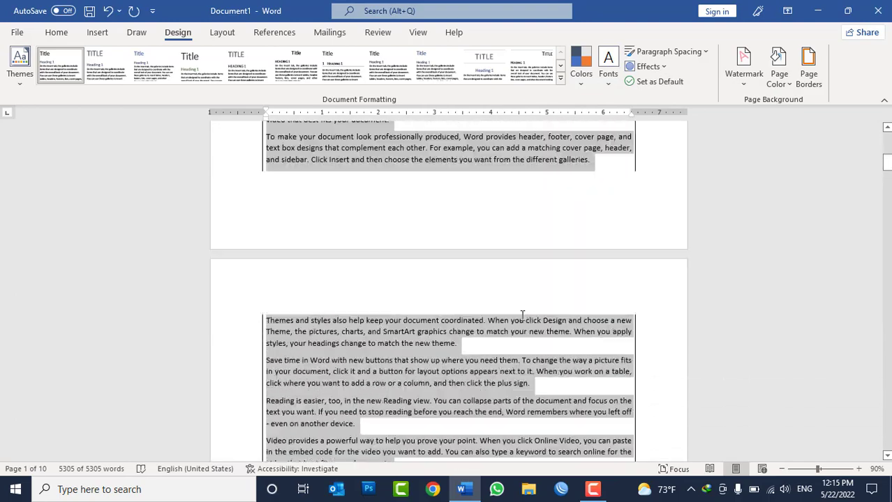
pyautogui.scroll(-3, 667, 150)
pyautogui.scroll(-2, 666, 150)
pyautogui.scroll(-3, 555, 210)
pyautogui.scroll(-3, 555, 210)
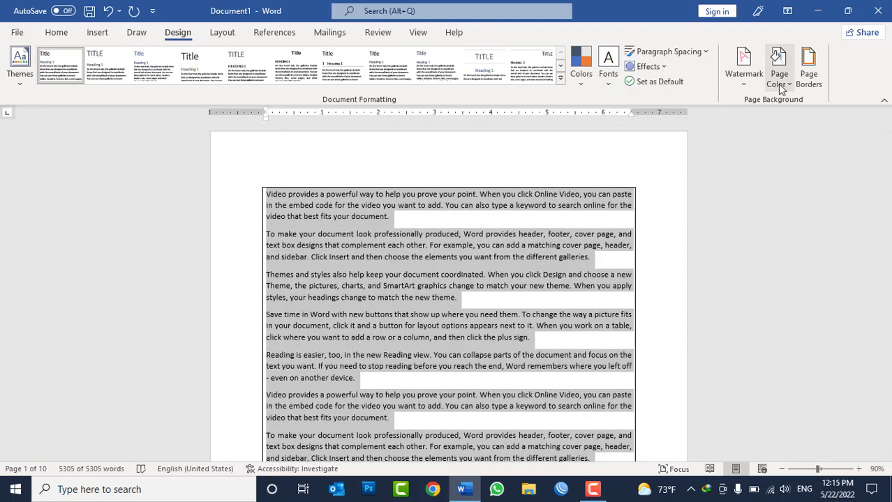
# - Switch the paragraphs' Box border line style from solid to dash-dot
pyautogui.click(809, 75)
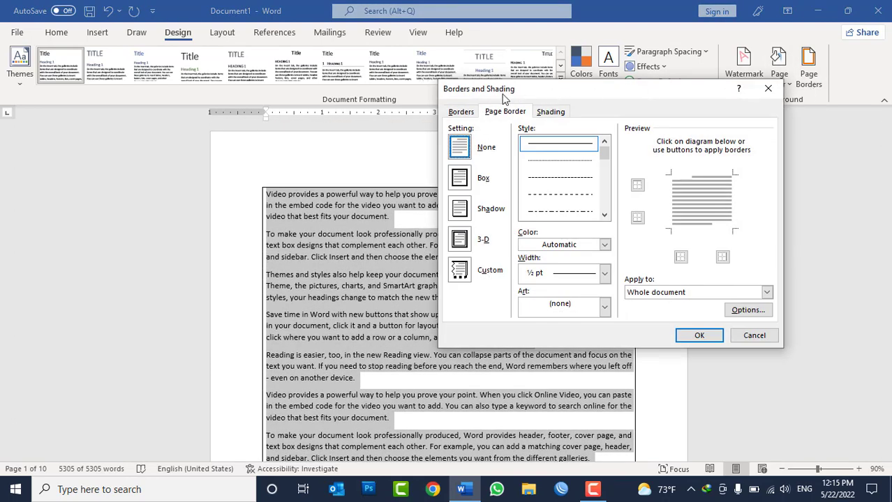
pyautogui.click(460, 113)
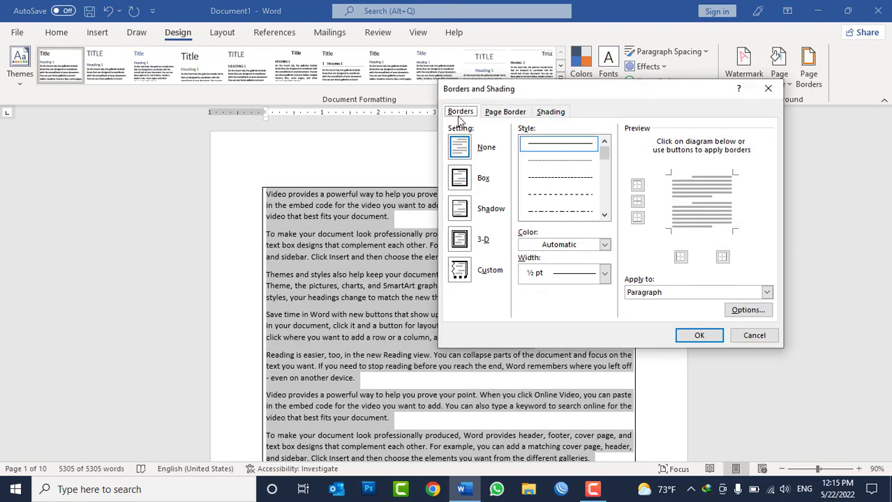
pyautogui.click(460, 179)
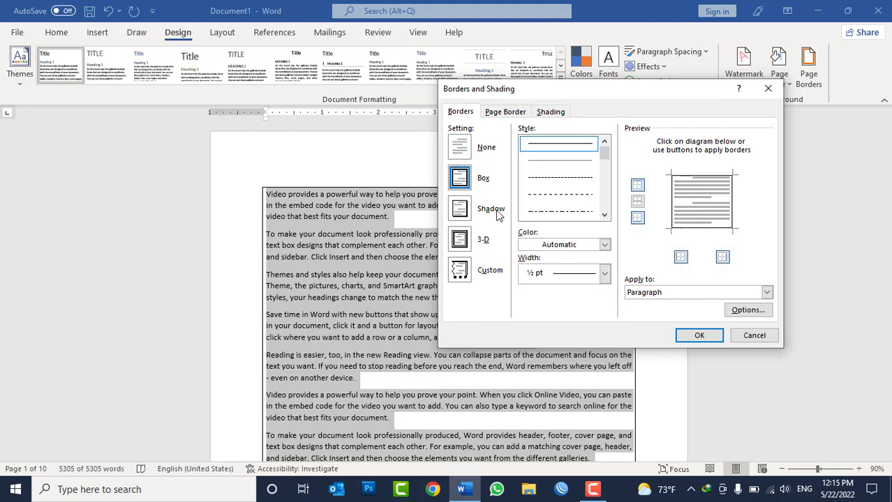
pyautogui.click(565, 179)
pyautogui.click(560, 197)
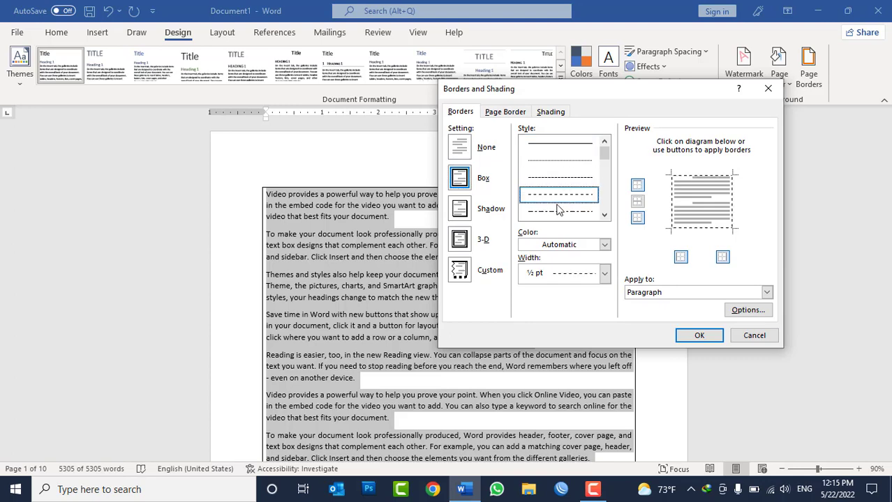
pyautogui.click(558, 210)
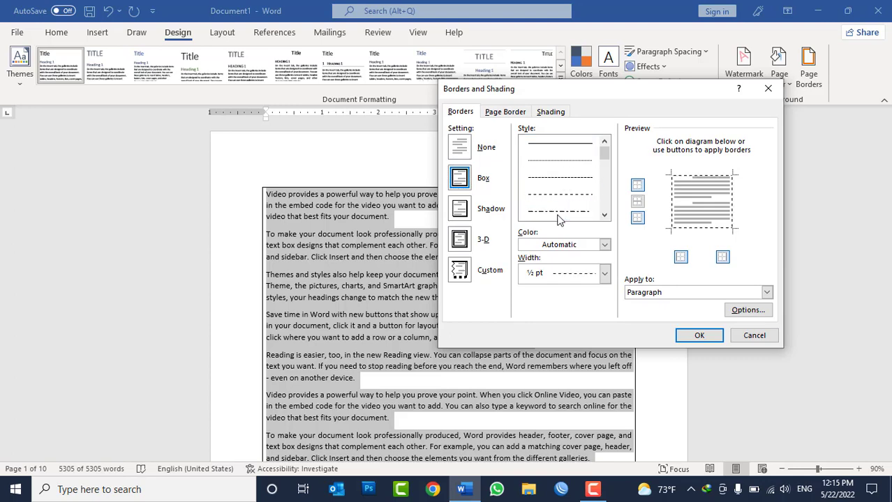
pyautogui.click(699, 336)
pyautogui.scroll(-5, 437, 269)
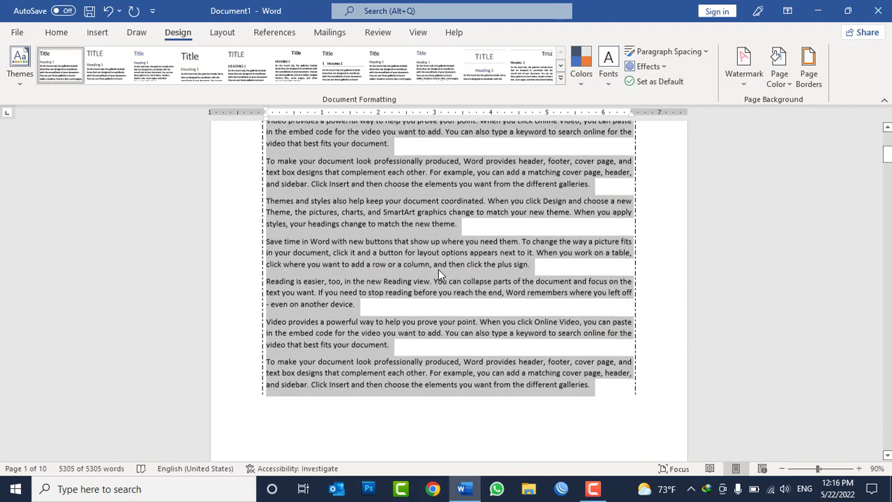
pyautogui.scroll(-5, 438, 269)
pyautogui.scroll(-5, 438, 268)
pyautogui.scroll(-5, 438, 269)
pyautogui.scroll(-5, 439, 271)
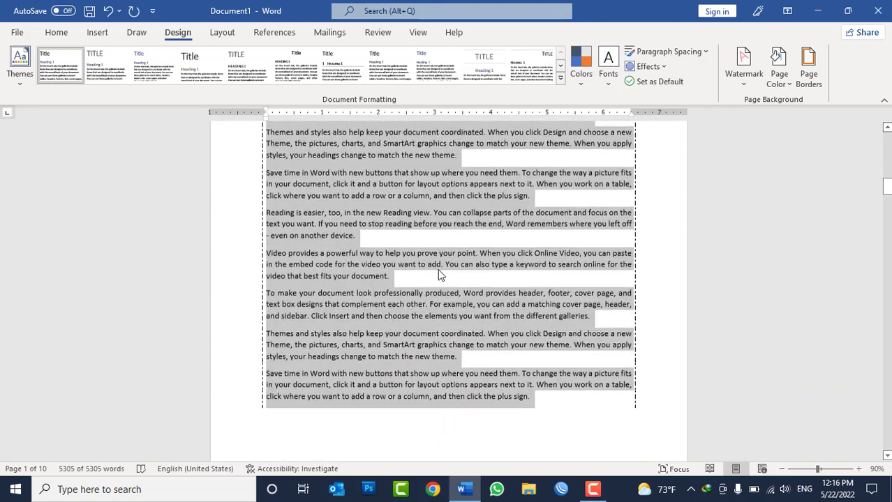
pyautogui.scroll(-5, 438, 275)
pyautogui.scroll(-5, 439, 274)
pyautogui.scroll(-5, 438, 274)
pyautogui.scroll(-3, 440, 275)
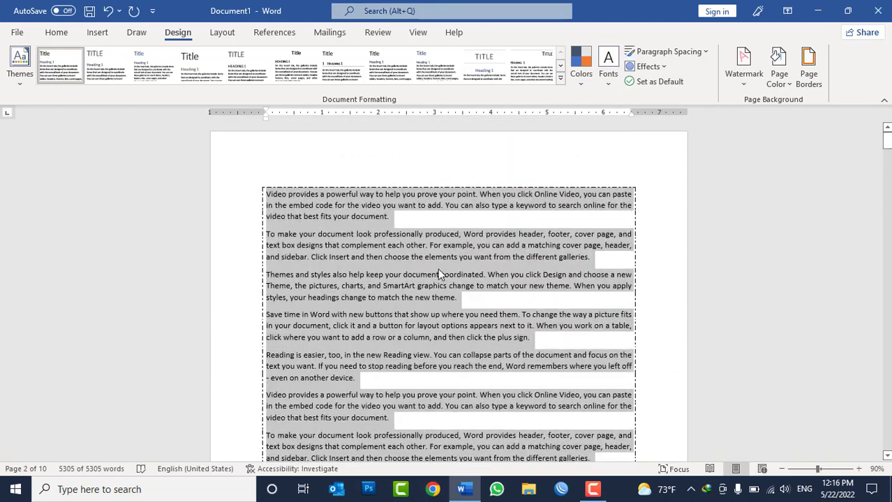
# - Restyle the paragraph box border as a blue dash-dot line, 2¼ pt wide
pyautogui.click(806, 77)
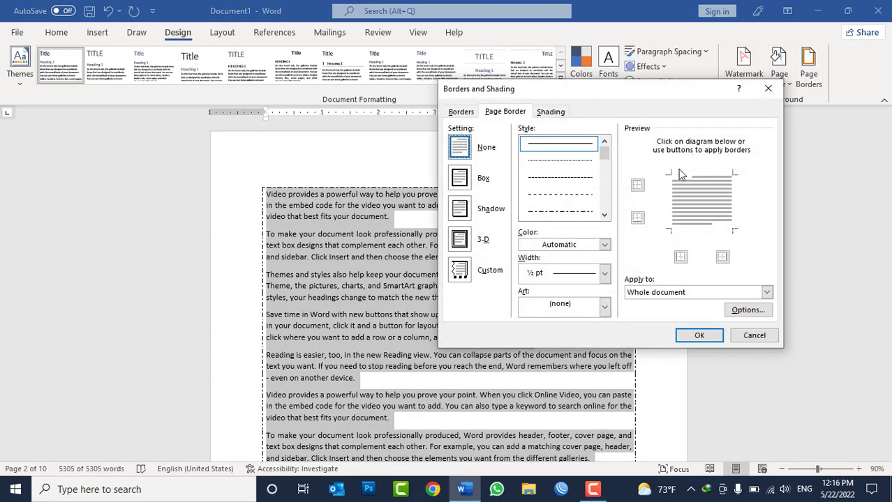
pyautogui.click(462, 112)
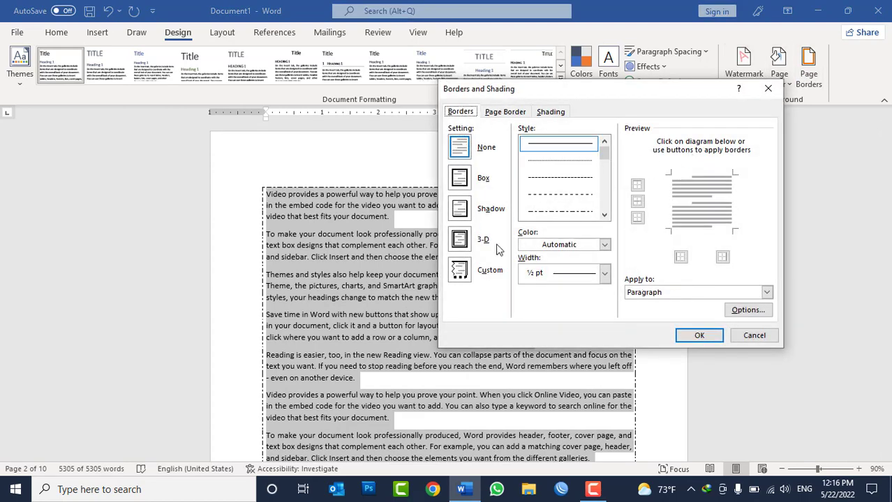
pyautogui.click(567, 212)
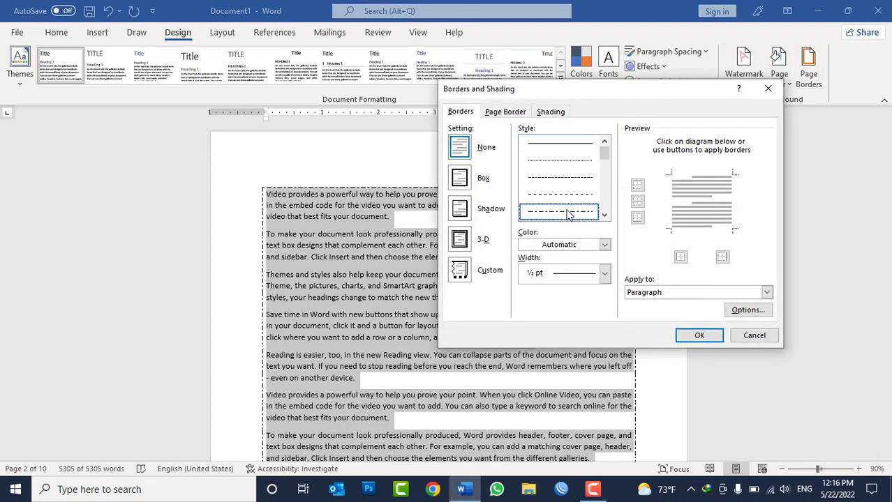
pyautogui.click(576, 245)
pyautogui.click(575, 250)
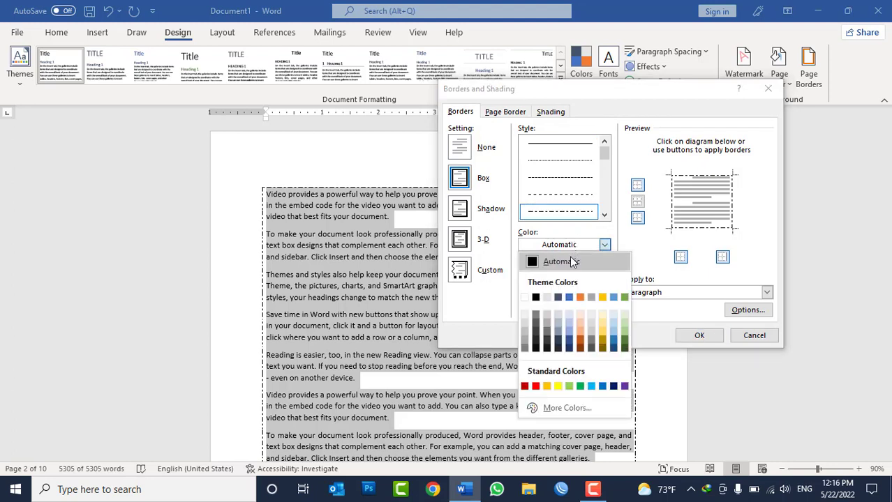
pyautogui.click(570, 298)
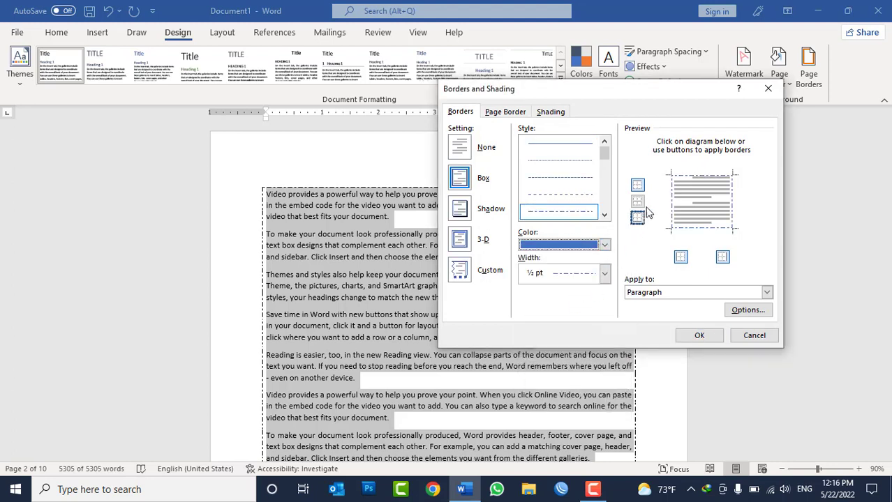
pyautogui.click(604, 274)
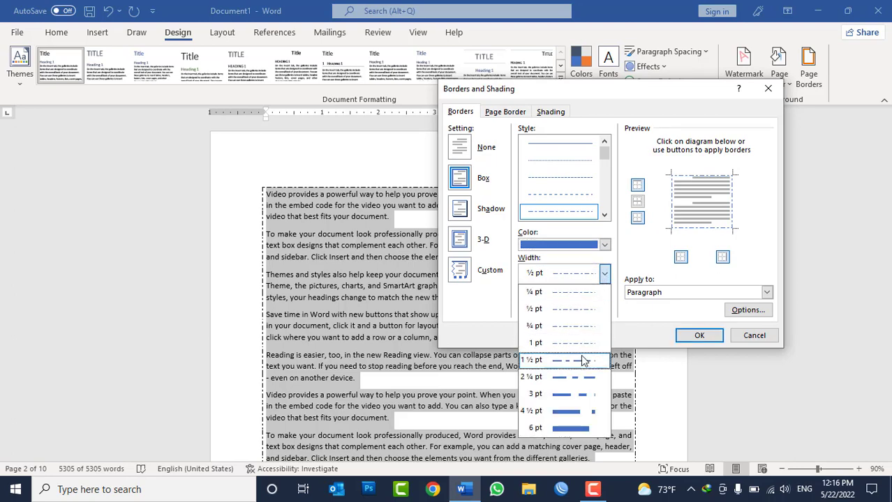
pyautogui.click(577, 378)
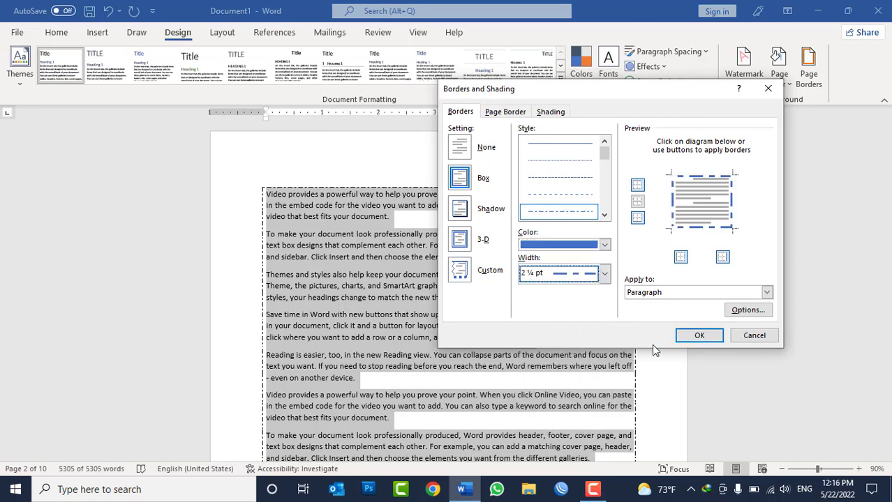
pyautogui.click(698, 337)
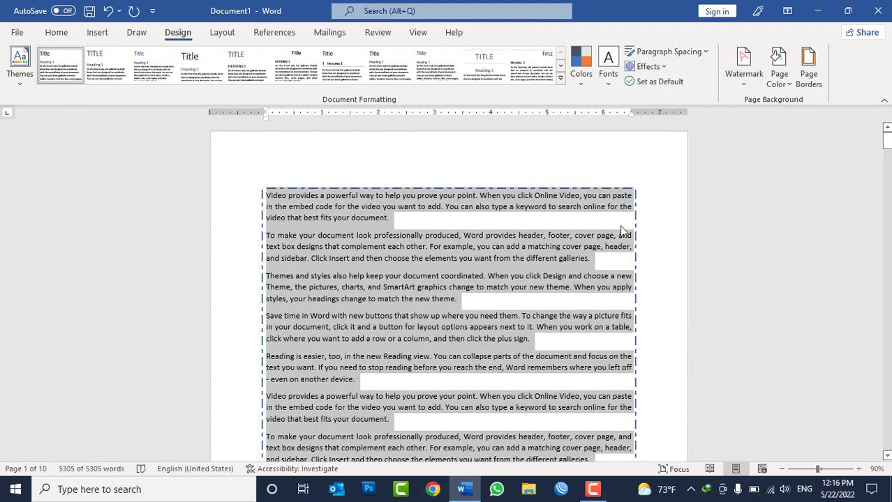
pyautogui.click(800, 82)
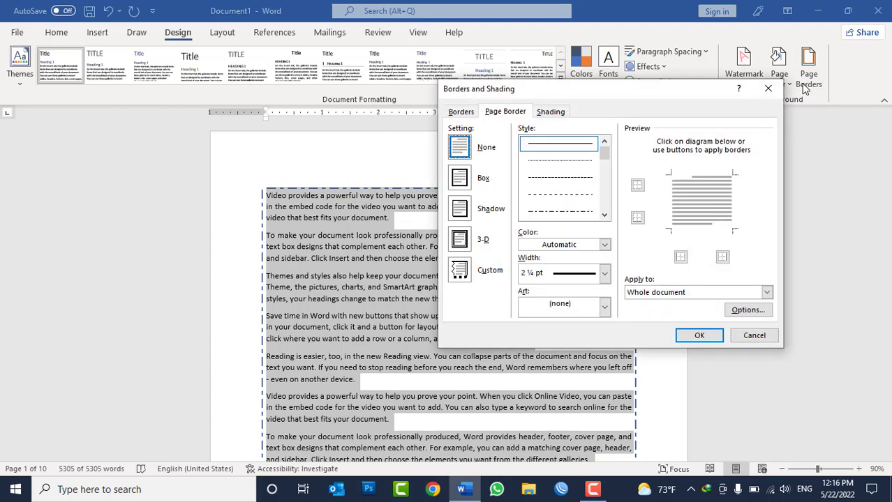
# - Set the paragraph border to None, then deselect the text
pyautogui.click(462, 113)
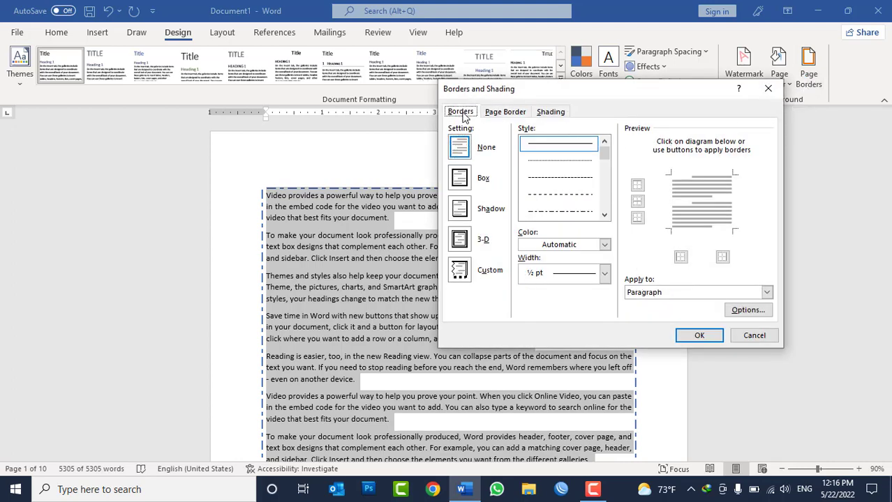
pyautogui.click(460, 155)
pyautogui.click(701, 336)
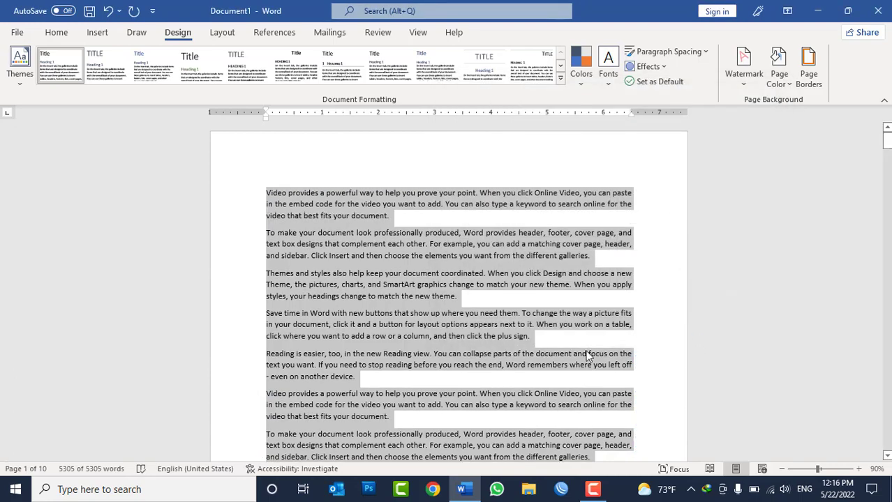
pyautogui.scroll(-3, 588, 357)
pyautogui.scroll(-3, 588, 357)
pyautogui.scroll(-3, 588, 357)
pyautogui.scroll(3, 589, 364)
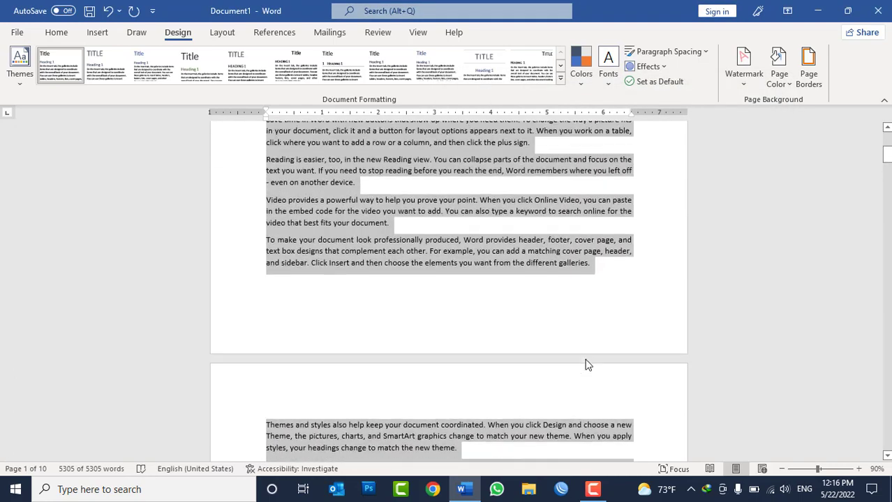
pyautogui.scroll(10, 588, 364)
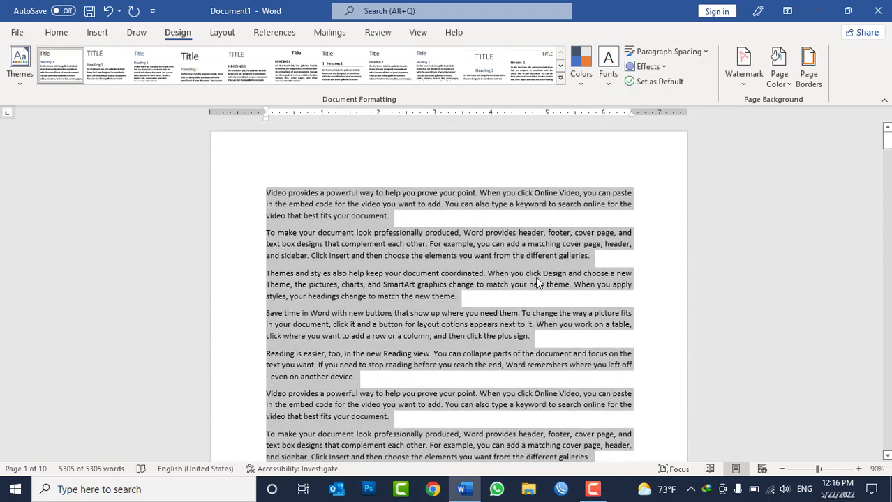
pyautogui.click(481, 219)
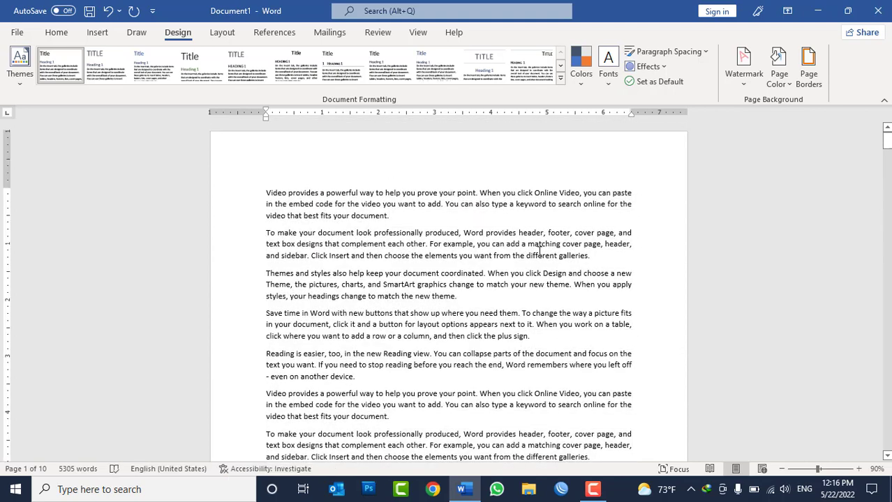
pyautogui.press('Return')
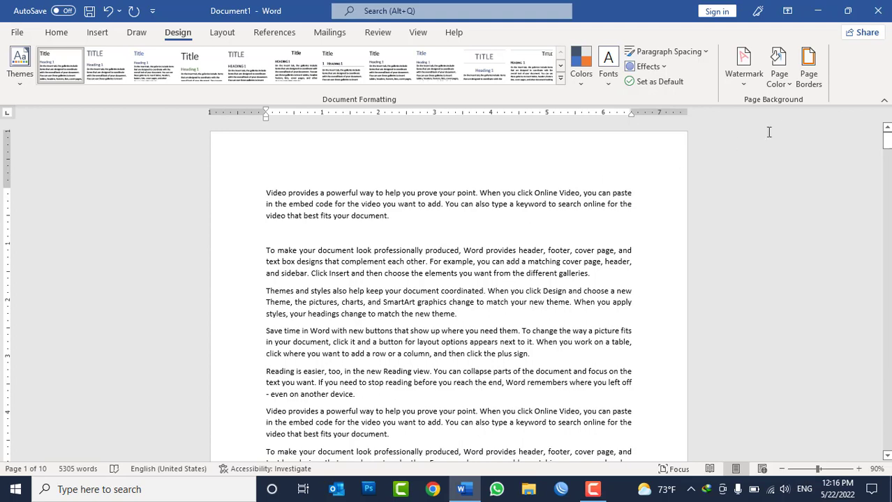
pyautogui.click(809, 77)
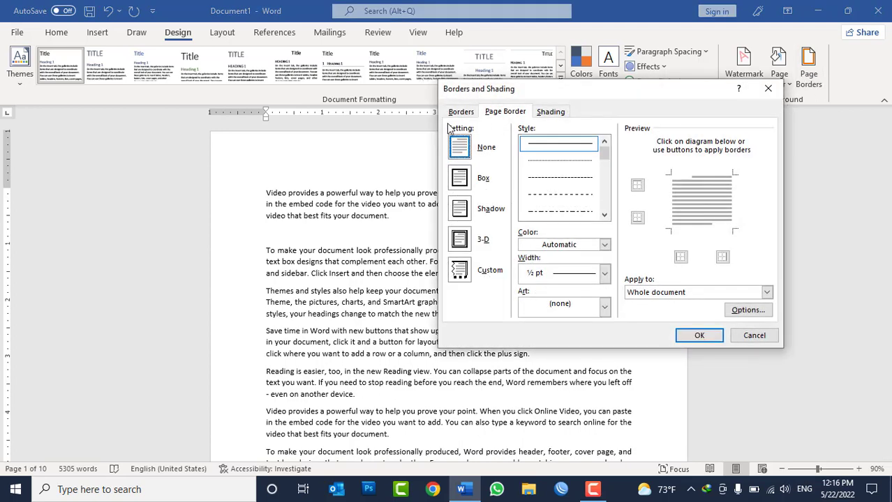
pyautogui.click(461, 113)
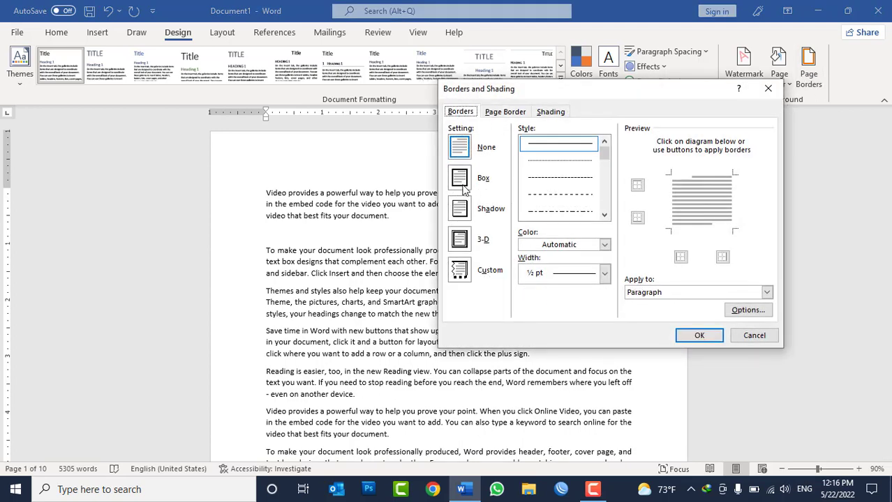
pyautogui.click(459, 208)
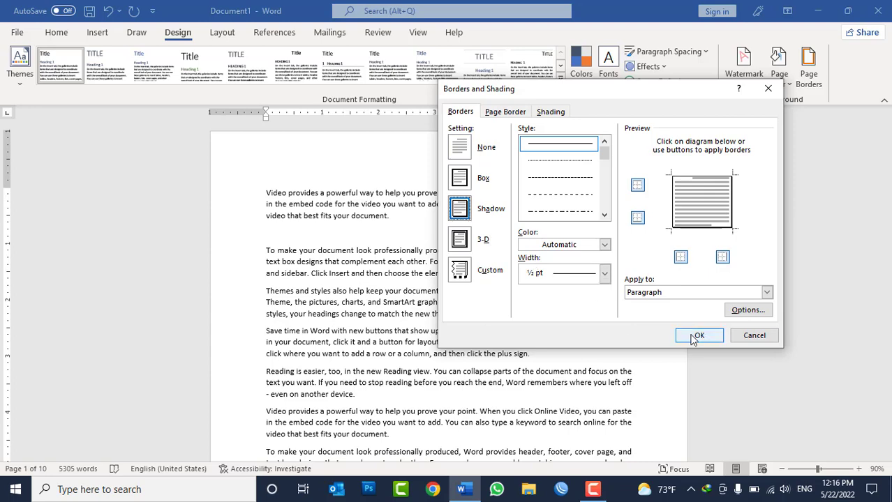
pyautogui.click(695, 337)
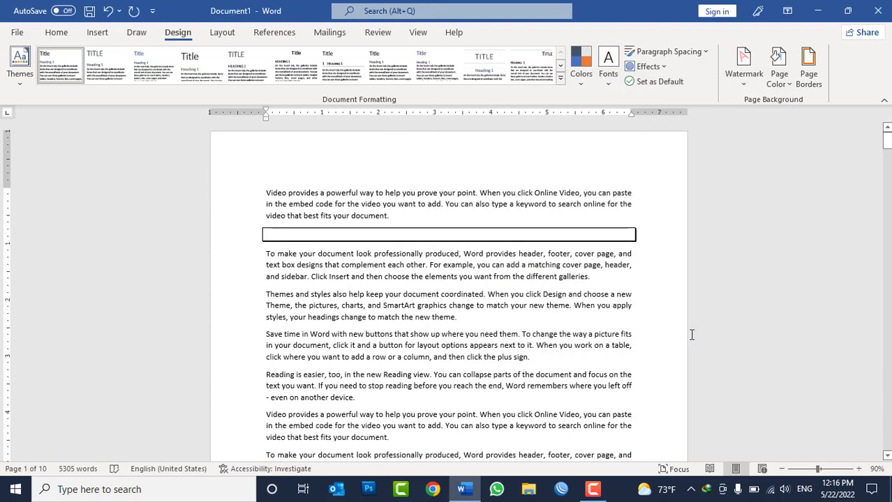
pyautogui.hotkey('ctrl', 'z')
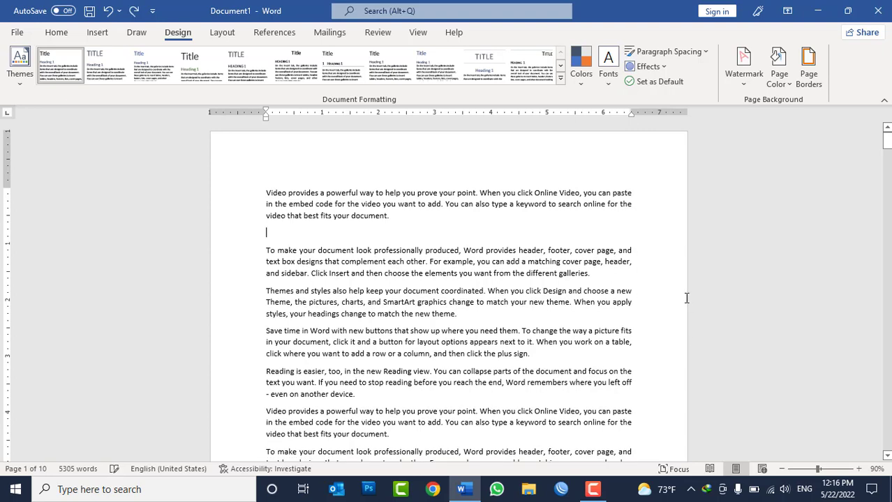
pyautogui.hotkey('ctrl', 'z')
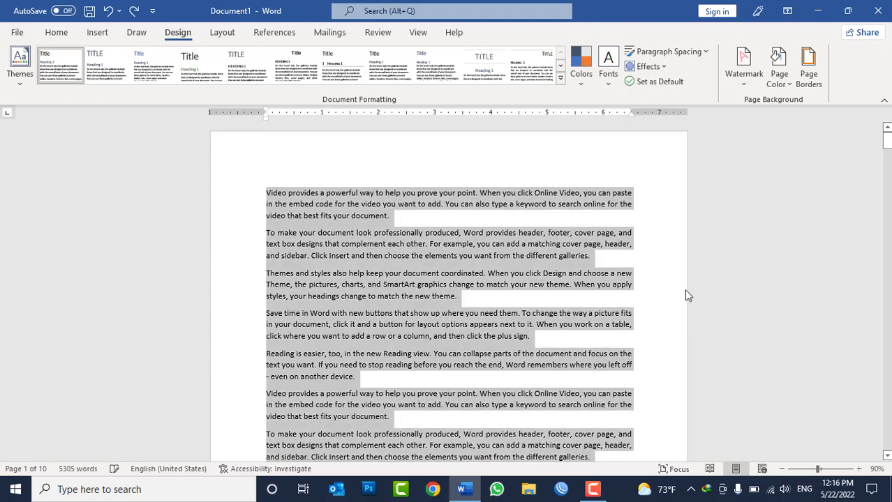
# - Select all the document text and give its paragraphs a plain Box border
pyautogui.hotkey('ctrl', 'a')
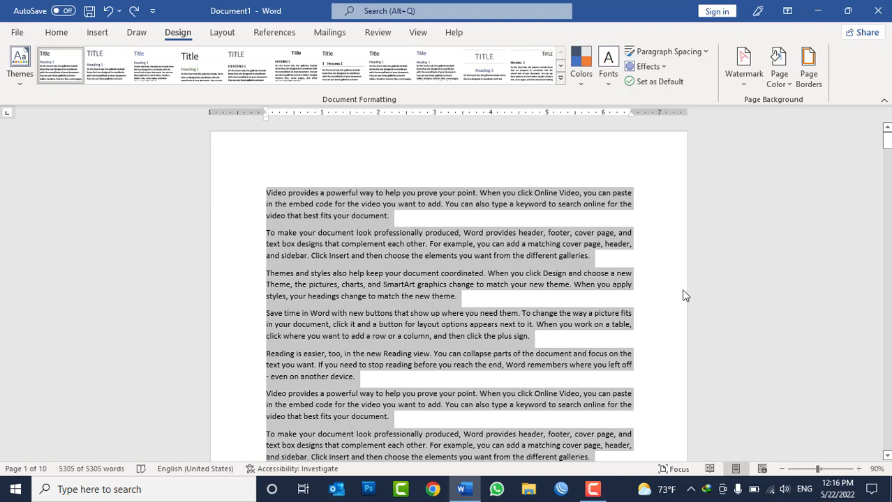
pyautogui.click(810, 75)
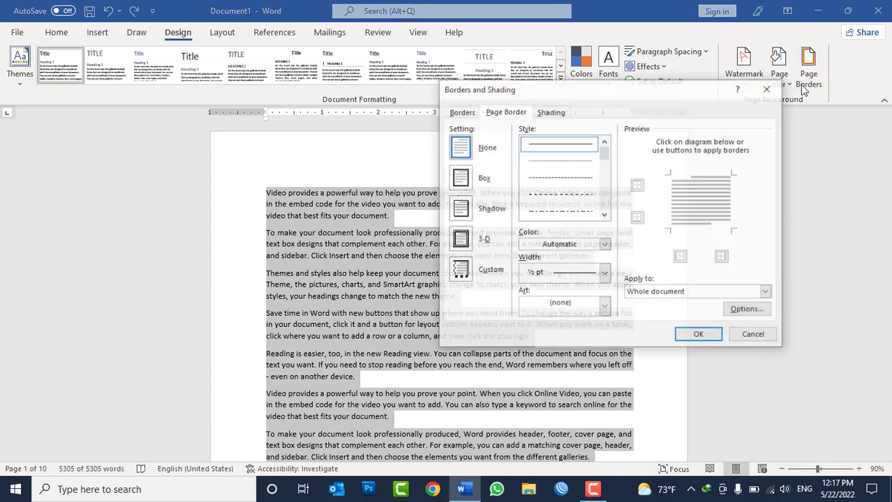
pyautogui.click(460, 112)
pyautogui.click(457, 181)
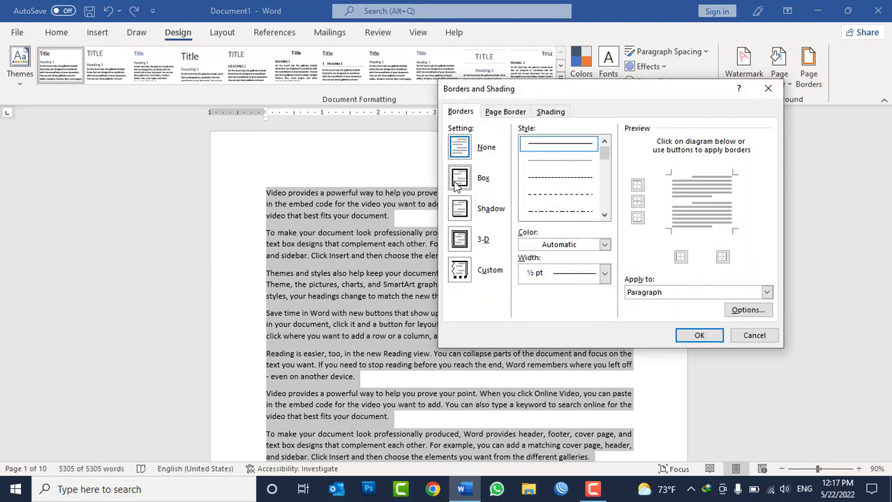
pyautogui.click(700, 336)
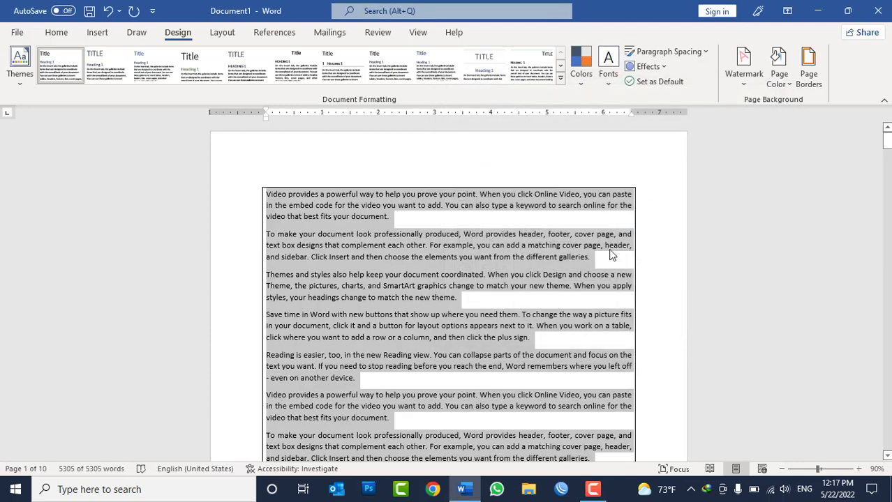
# - Remove the paragraph border, keeping Apply to Paragraph and the 4/1/4/4 pt text distances
pyautogui.click(809, 70)
pyautogui.click(461, 112)
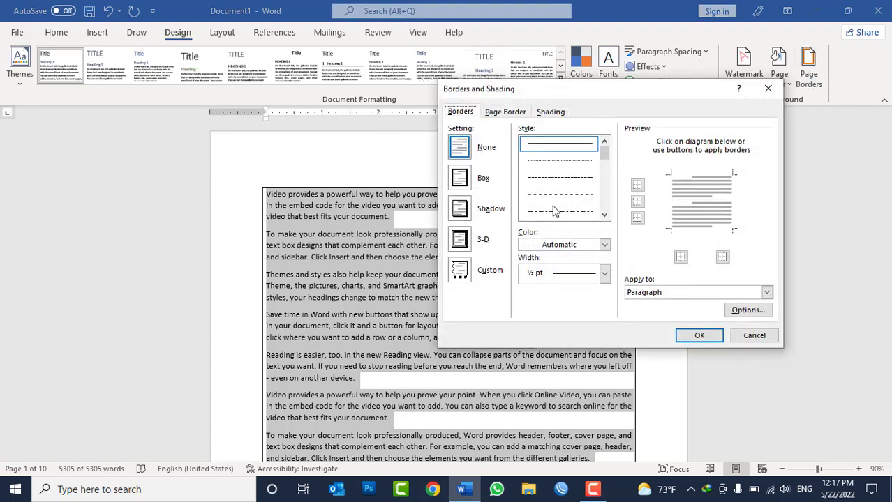
pyautogui.click(766, 293)
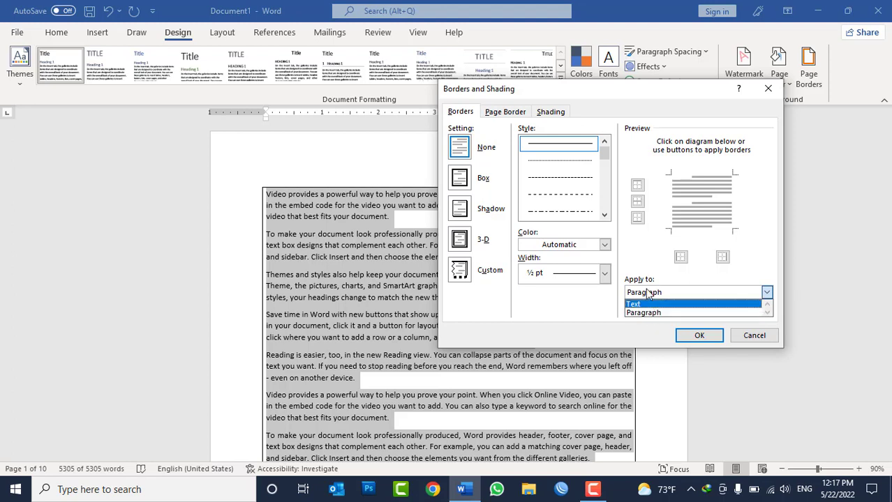
pyautogui.click(648, 293)
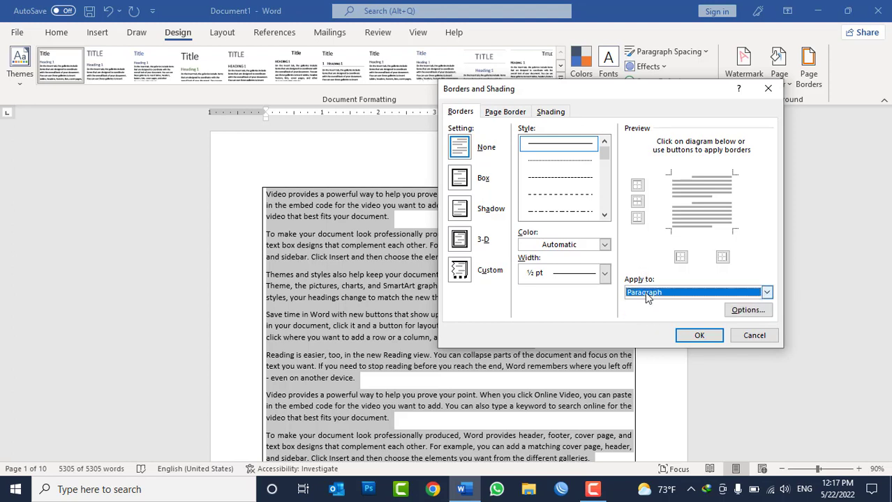
pyautogui.click(744, 313)
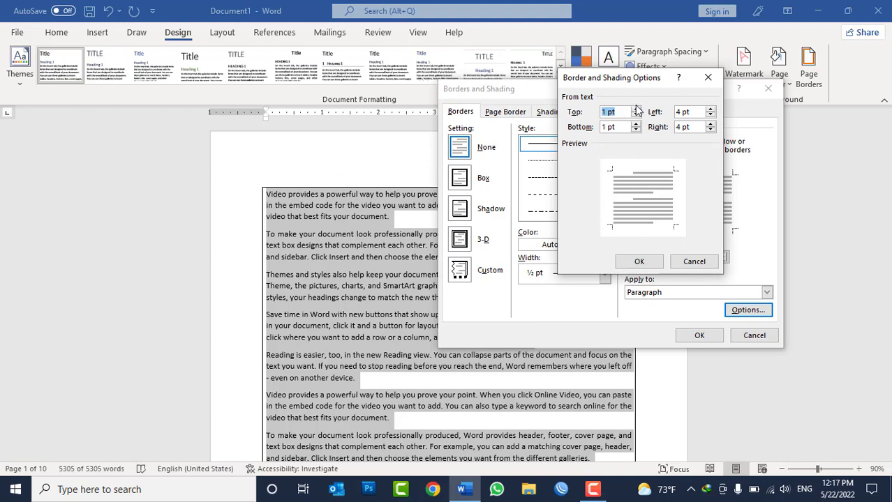
pyautogui.click(638, 262)
pyautogui.click(698, 336)
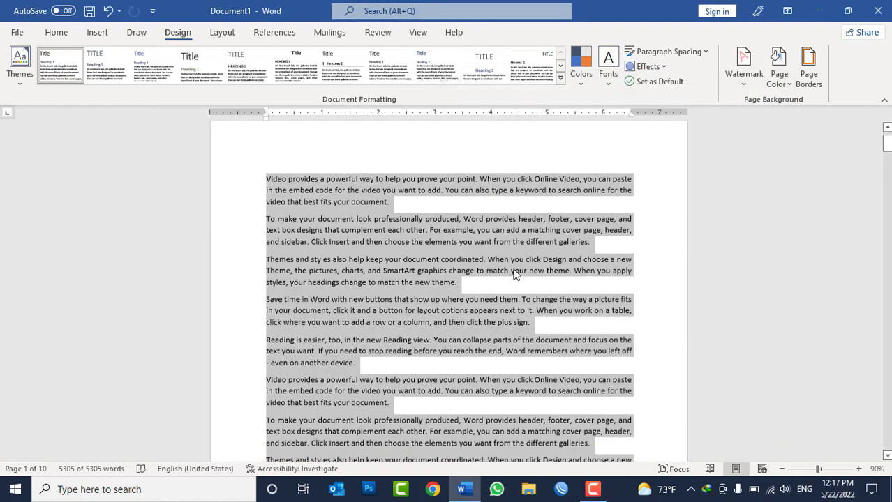
# - Reapply a Box border to the paragraphs, with a 2 pt top distance from text
pyautogui.scroll(-3, 419, 209)
pyautogui.scroll(-5, 514, 273)
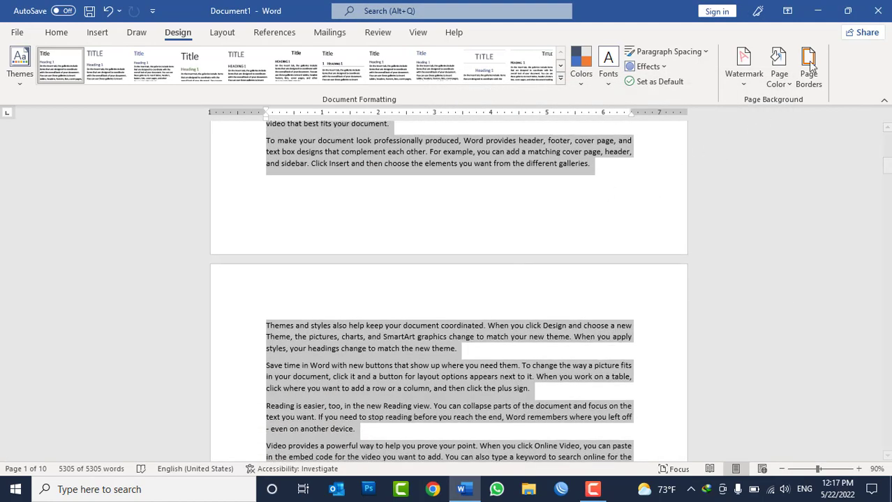
pyautogui.click(808, 61)
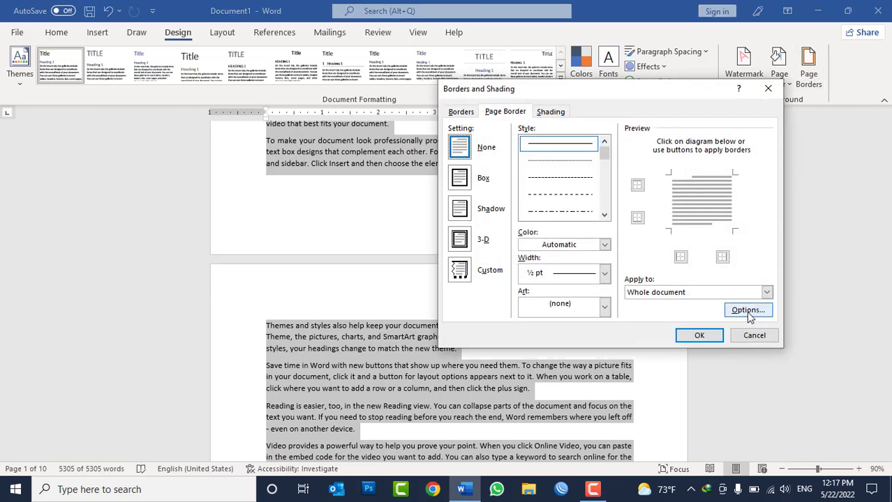
pyautogui.click(457, 113)
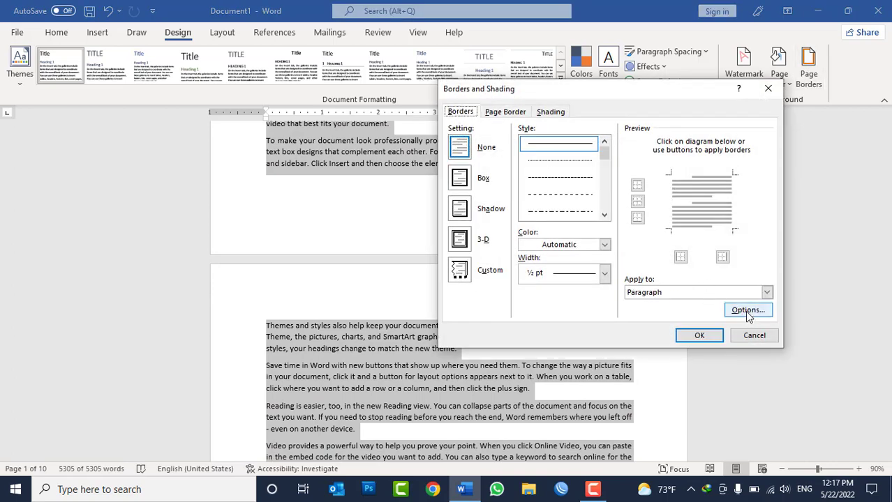
pyautogui.hotkey('alt', 'x')
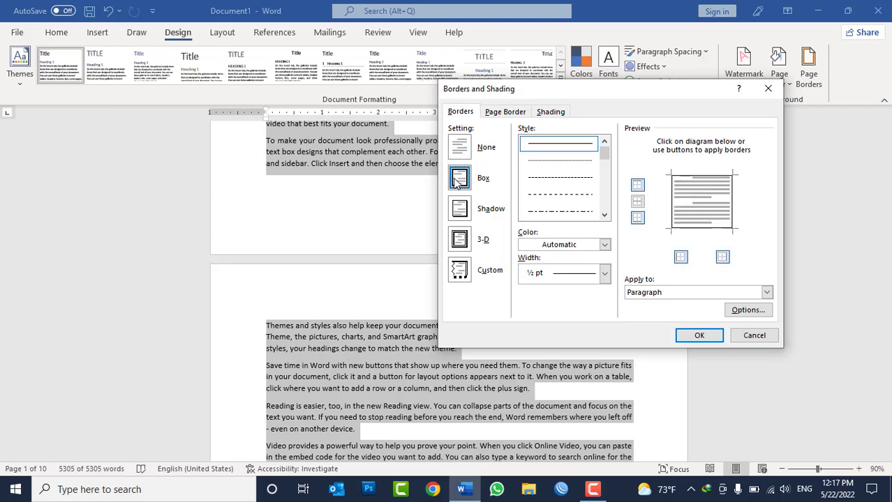
pyautogui.click(748, 309)
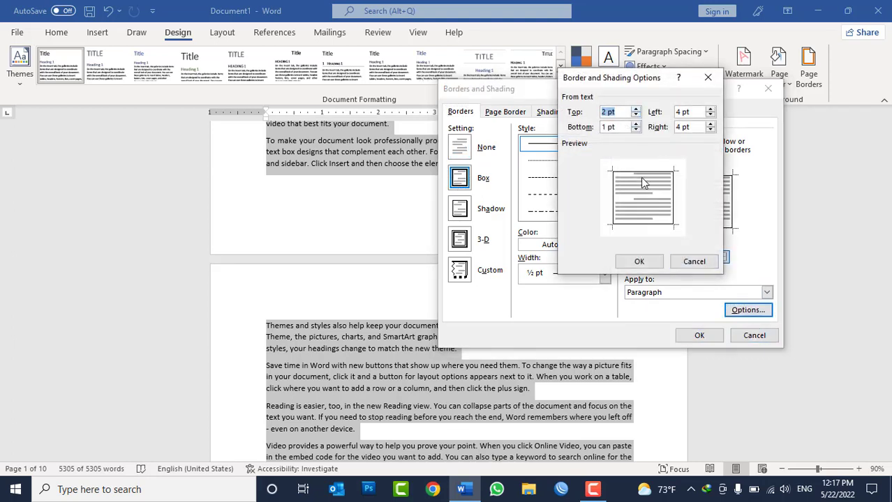
pyautogui.click(639, 261)
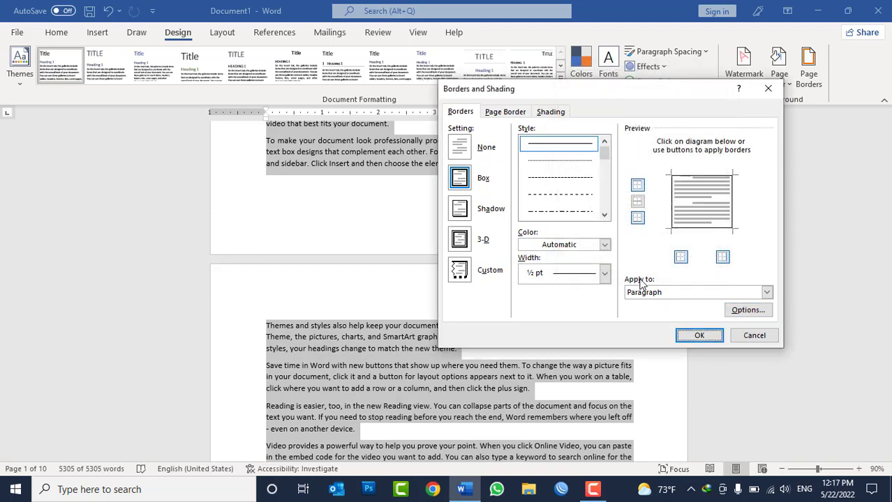
pyautogui.click(699, 335)
pyautogui.scroll(5, 536, 320)
pyautogui.scroll(3, 536, 324)
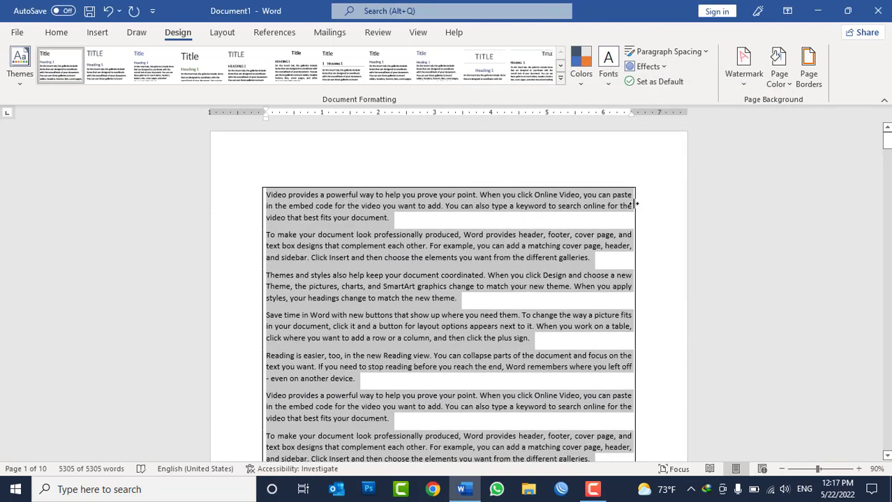
# - Choose Box, then drop its top edge for a three-sided paragraph border
pyautogui.click(808, 69)
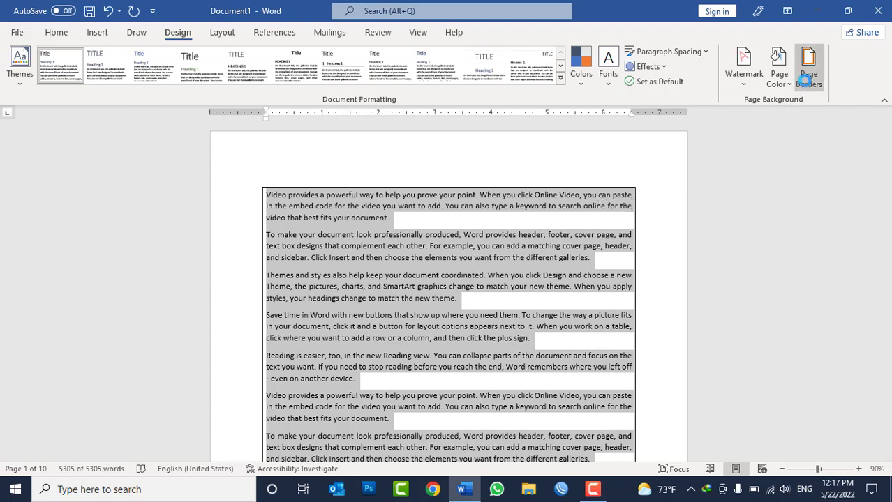
pyautogui.click(459, 113)
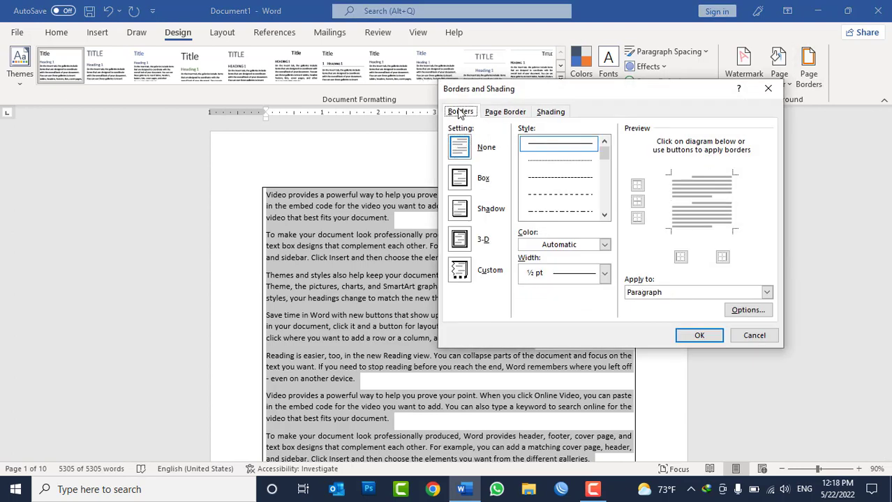
pyautogui.click(461, 180)
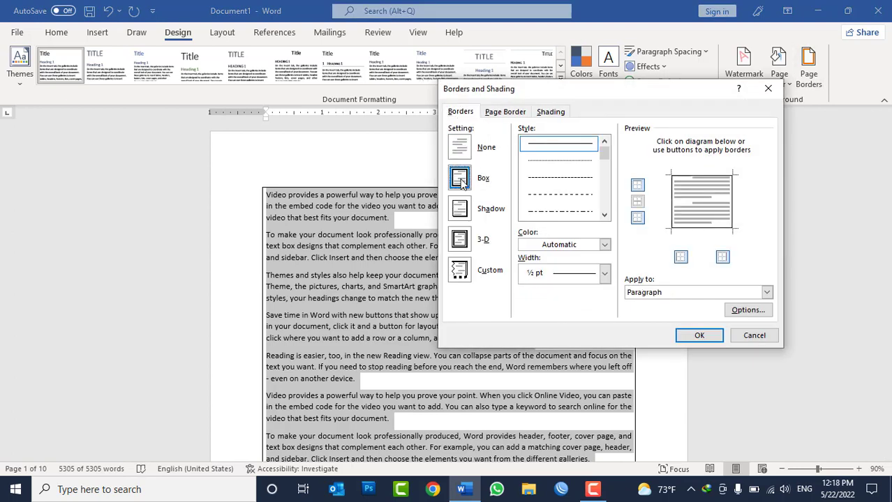
pyautogui.click(744, 315)
pyautogui.click(636, 116)
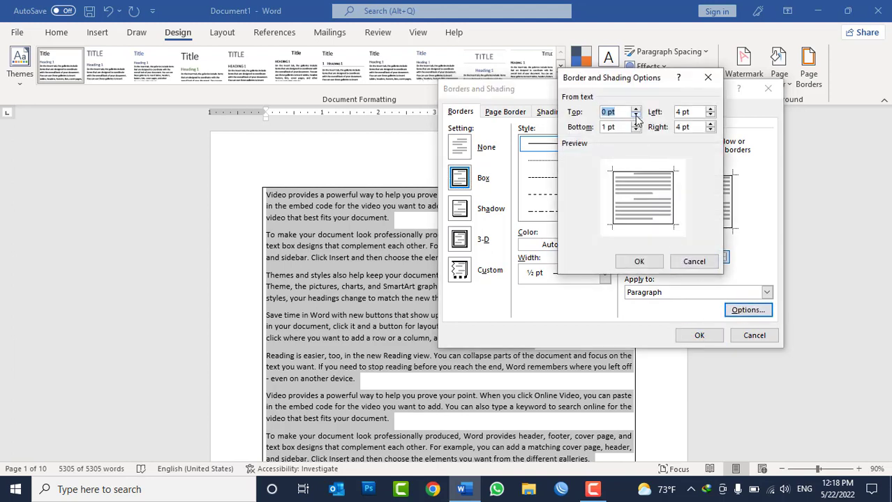
pyautogui.click(694, 262)
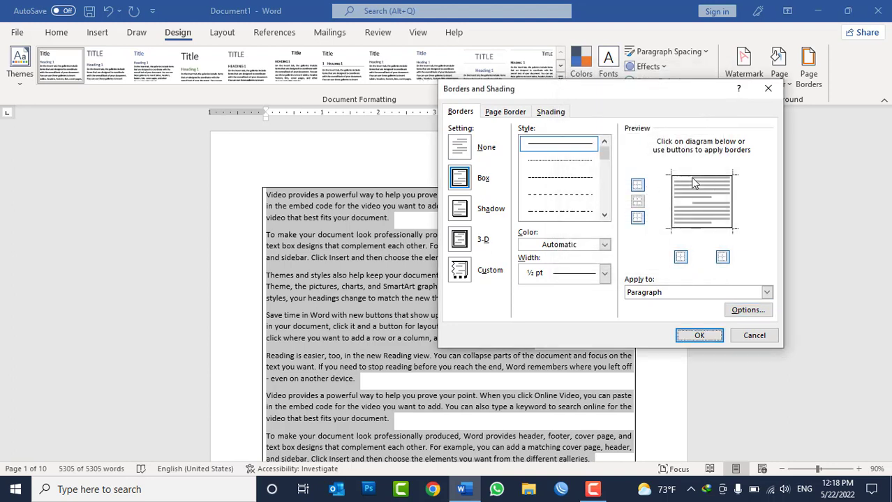
pyautogui.click(637, 186)
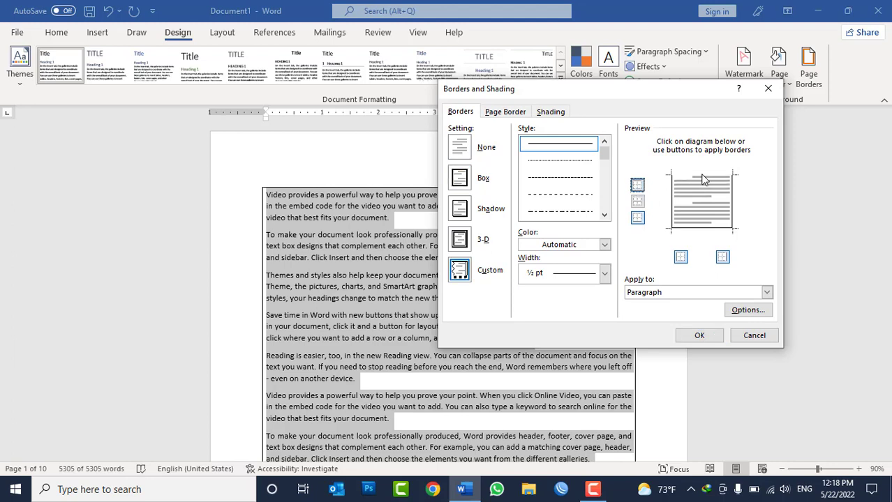
pyautogui.click(699, 335)
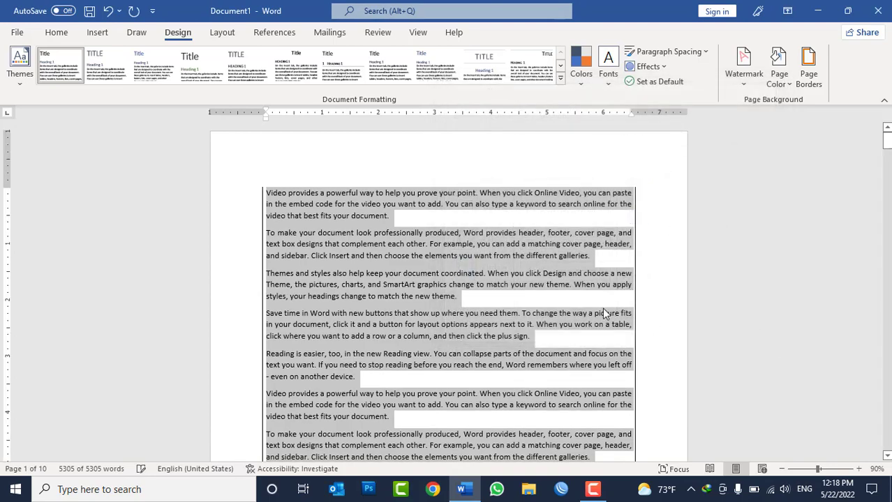
# - Leave the page border at None and reapply a four-sided Box paragraph border
pyautogui.scroll(-1, 432, 282)
pyautogui.scroll(-6, 433, 283)
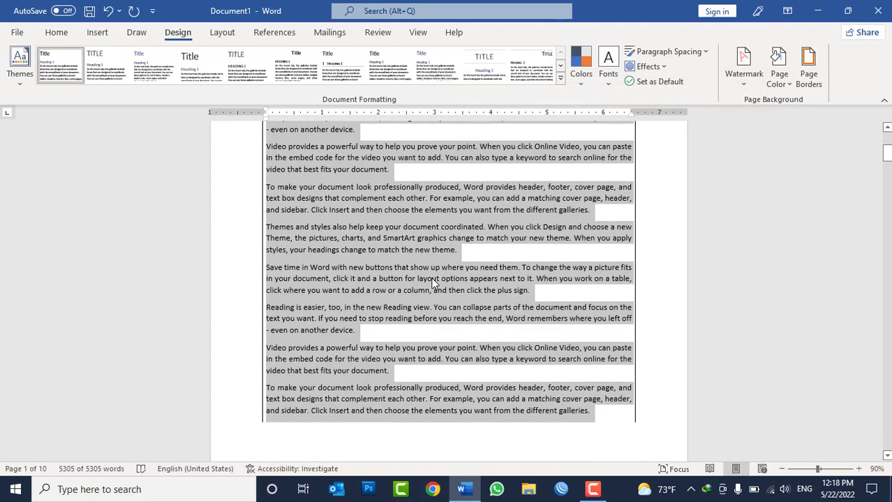
pyautogui.scroll(8, 453, 148)
pyautogui.scroll(1, 454, 148)
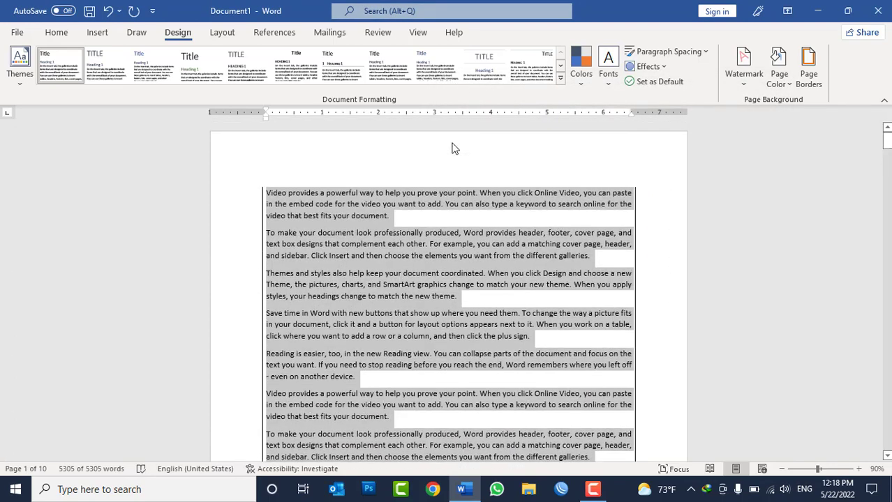
pyautogui.click(807, 76)
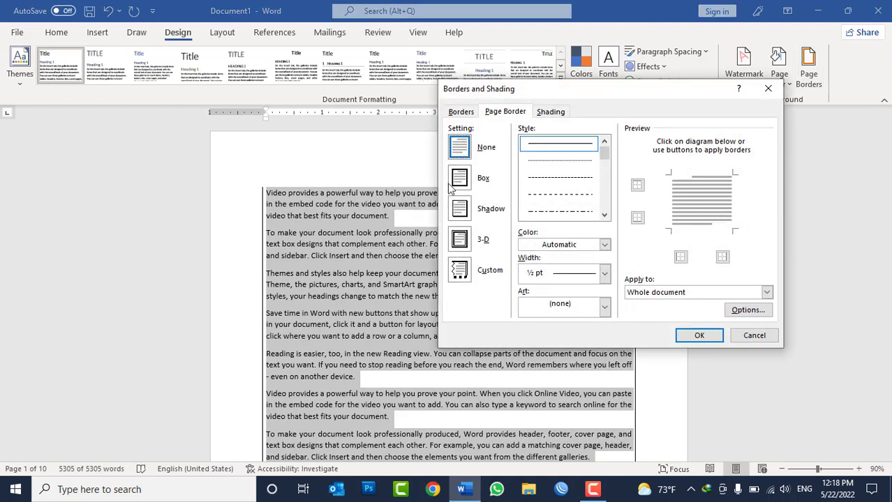
pyautogui.click(459, 179)
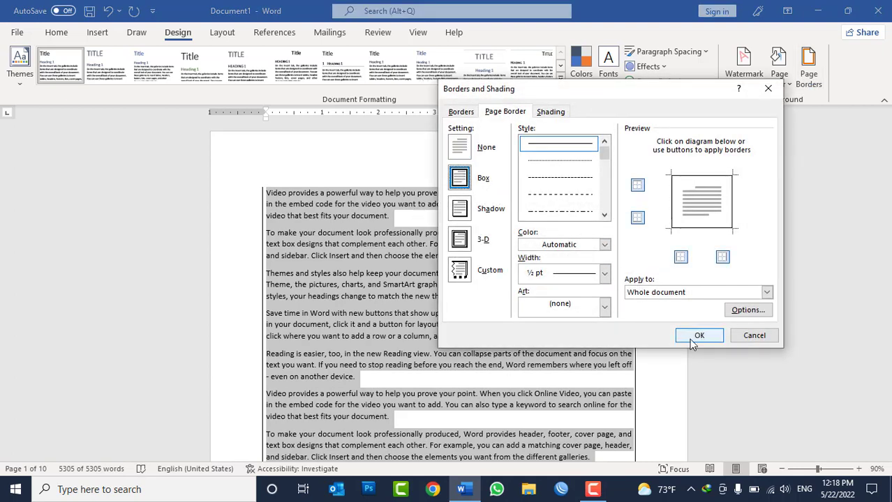
pyautogui.click(460, 147)
pyautogui.click(462, 111)
pyautogui.click(463, 189)
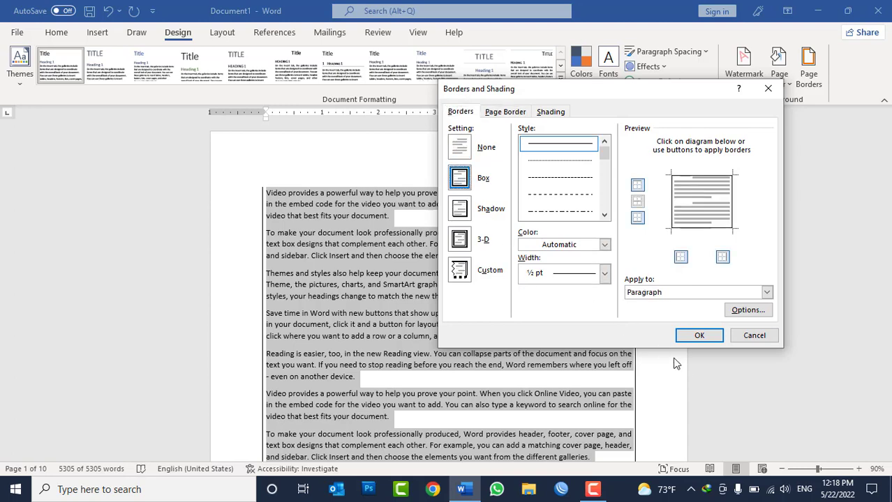
pyautogui.click(700, 336)
pyautogui.scroll(-3, 445, 234)
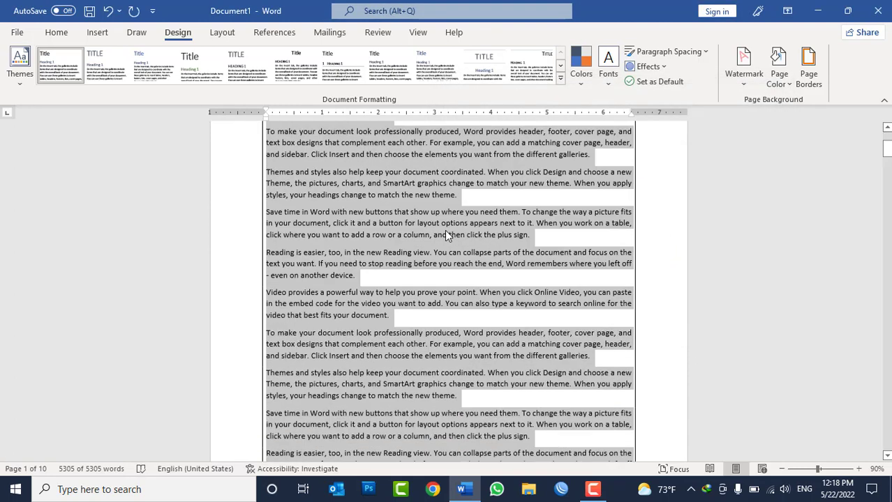
pyautogui.scroll(-6, 445, 234)
pyautogui.scroll(-1, 445, 234)
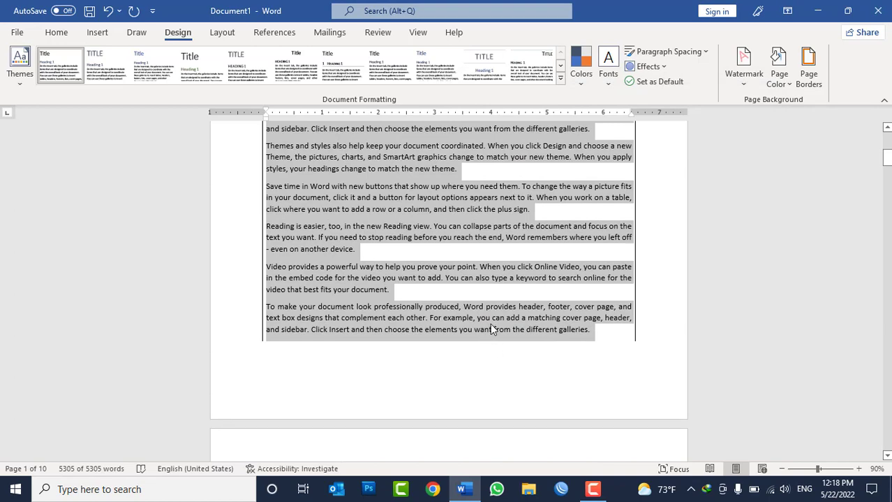
pyautogui.scroll(6, 490, 328)
pyautogui.scroll(5, 490, 327)
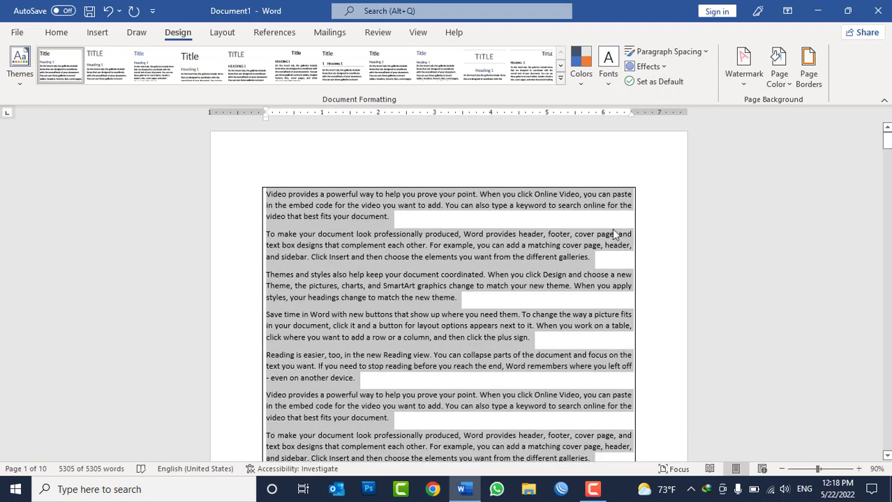
# - On the Page Border tab, browse the line styles down to the thicker multi-line ones
pyautogui.click(808, 78)
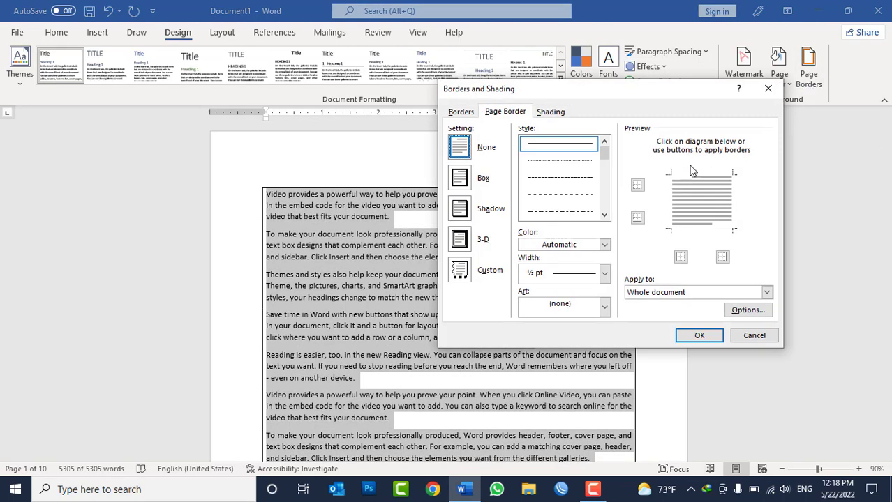
pyautogui.click(462, 114)
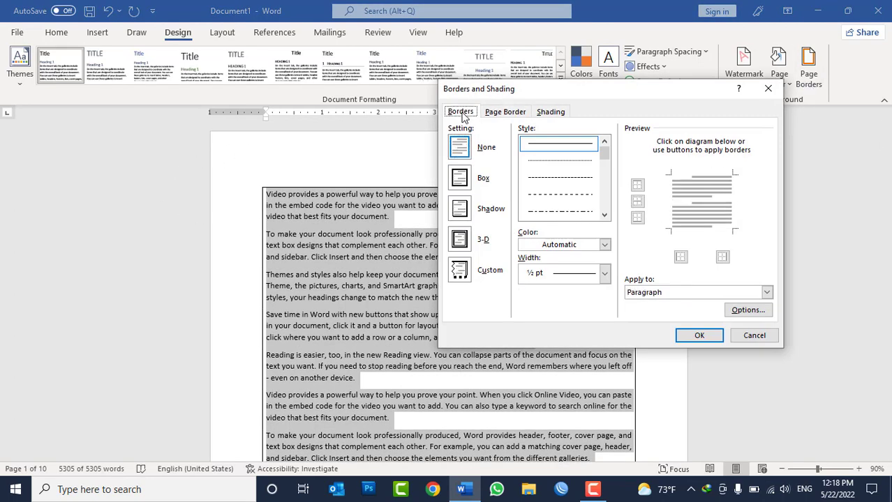
pyautogui.click(506, 113)
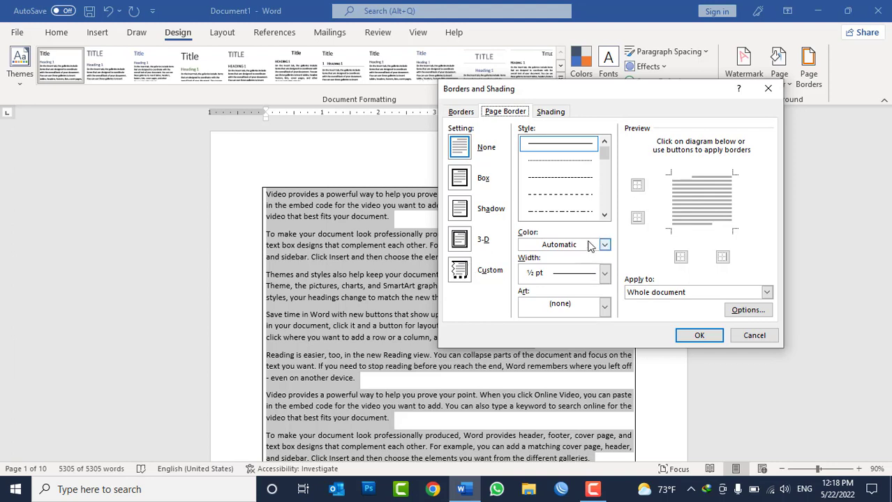
pyautogui.click(604, 215)
pyautogui.click(604, 215)
pyautogui.click(605, 215)
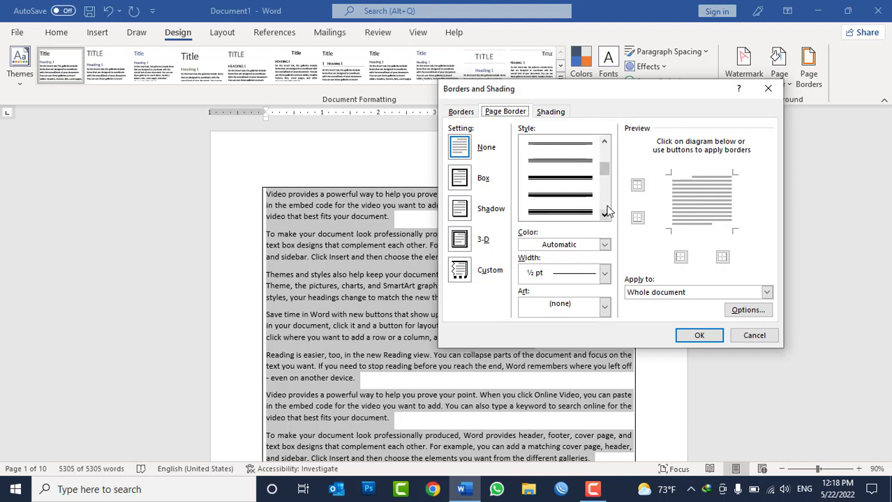
pyautogui.moveTo(605, 169); pyautogui.dragTo(602, 148)
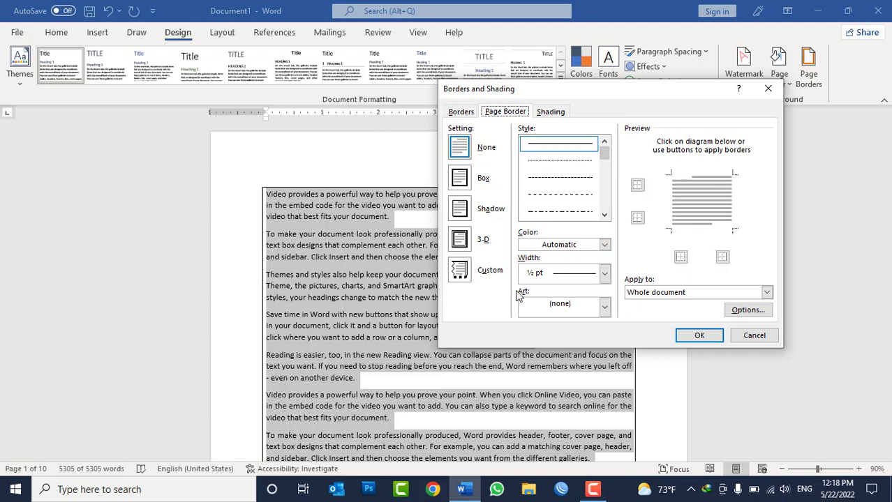
# - Apply the 31 pt green Christmas-tree art border to the whole document
pyautogui.click(604, 307)
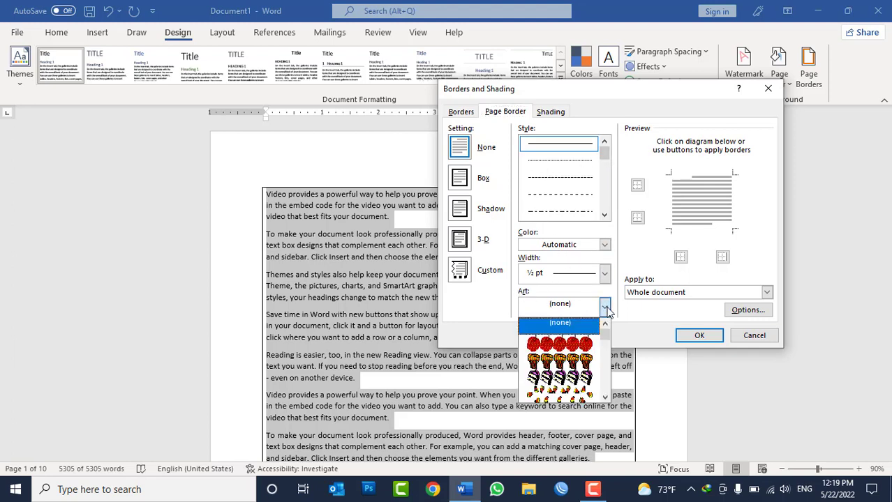
pyautogui.scroll(-3, 590, 345)
pyautogui.scroll(-3, 586, 353)
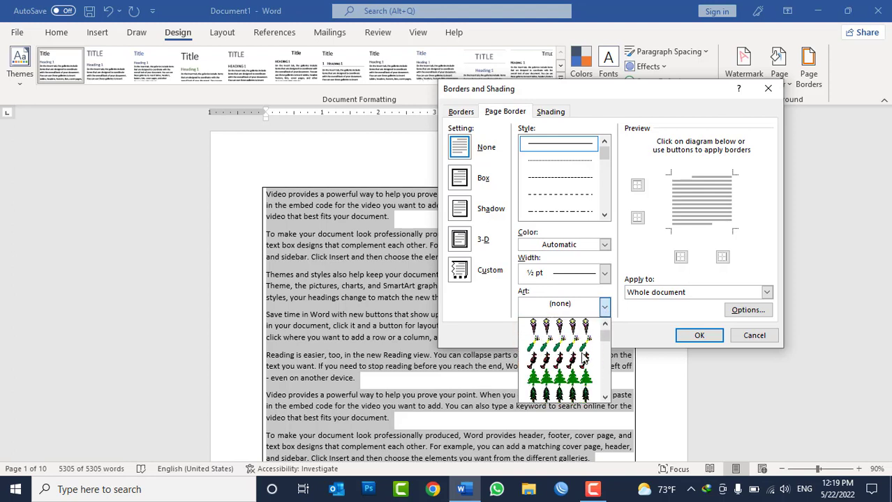
pyautogui.scroll(-2, 584, 356)
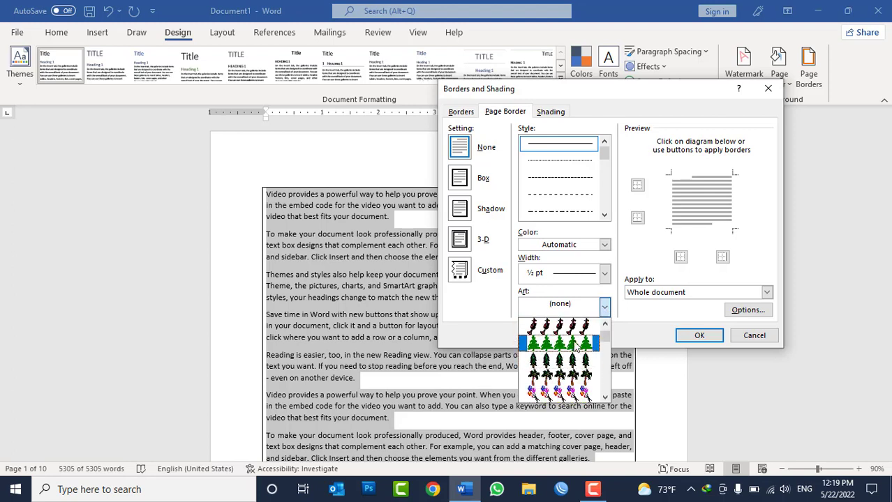
pyautogui.click(575, 345)
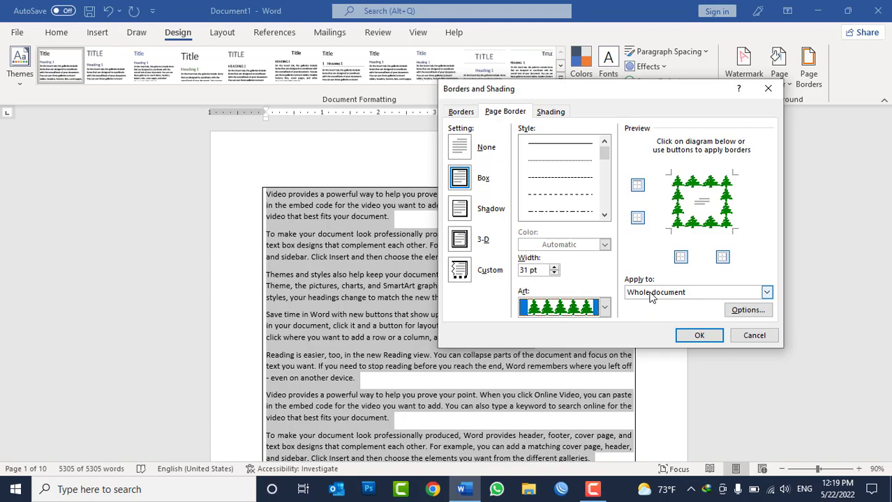
pyautogui.click(698, 336)
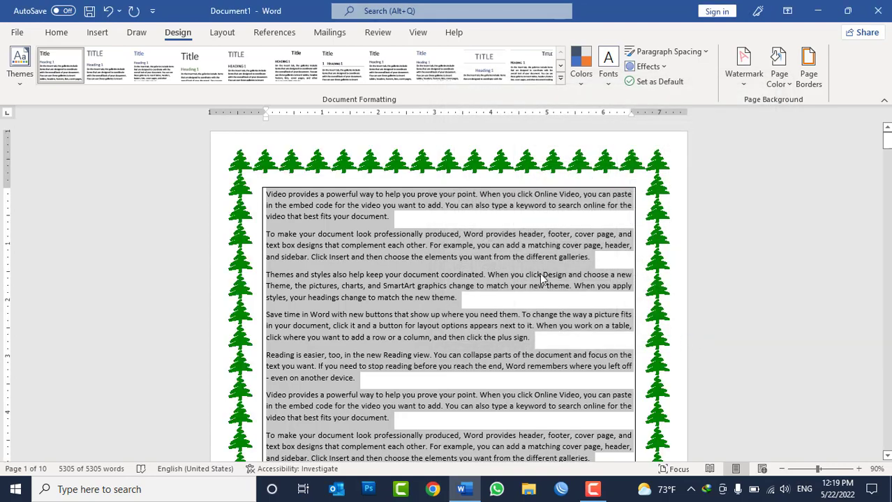
pyautogui.scroll(-4, 541, 278)
pyautogui.scroll(-10, 541, 278)
pyautogui.scroll(-4, 541, 277)
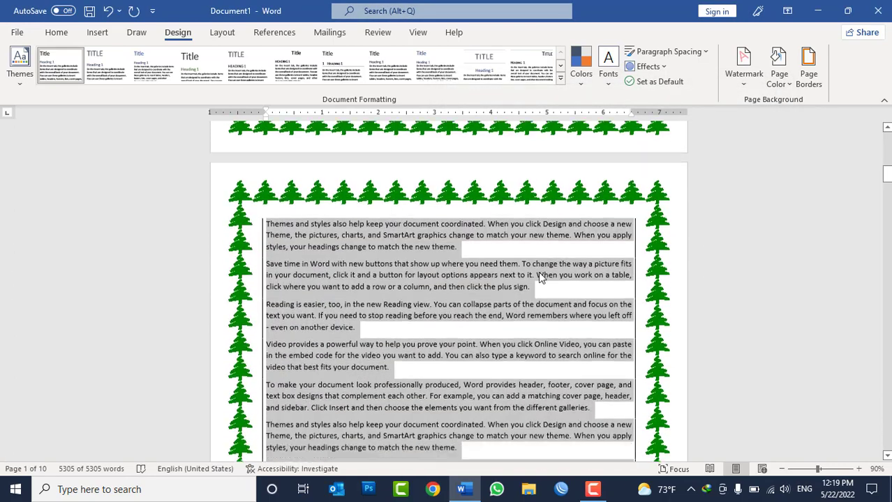
pyautogui.scroll(-3, 538, 271)
pyautogui.scroll(-5, 539, 272)
pyautogui.scroll(-5, 538, 271)
pyautogui.scroll(-2, 542, 270)
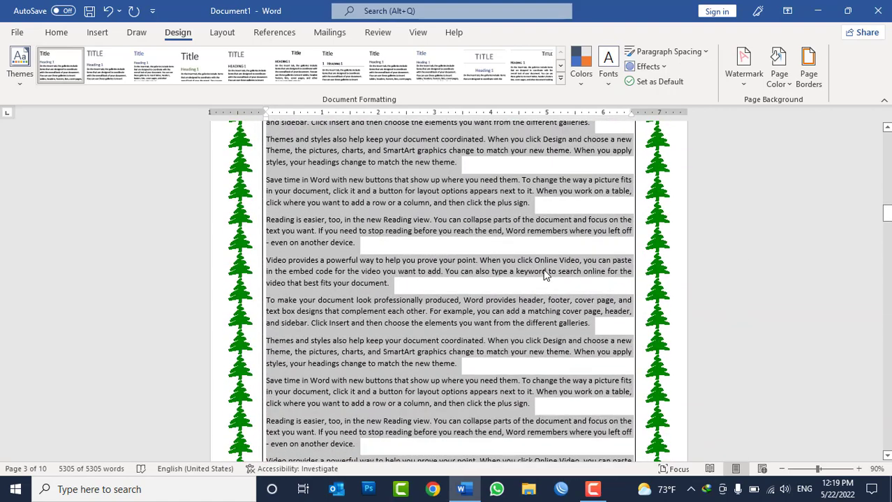
pyautogui.scroll(1, 545, 274)
pyautogui.scroll(10, 545, 272)
pyautogui.scroll(5, 545, 272)
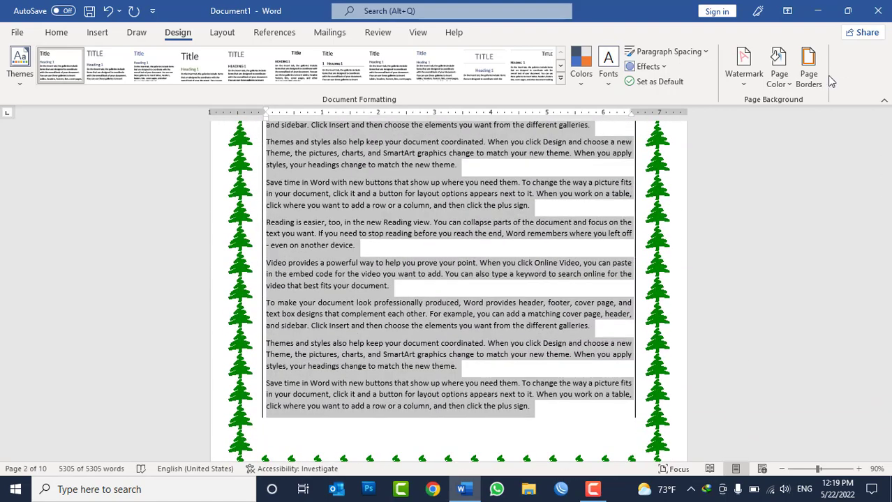
# - Try the autumn-leaves art as the page border
pyautogui.click(808, 73)
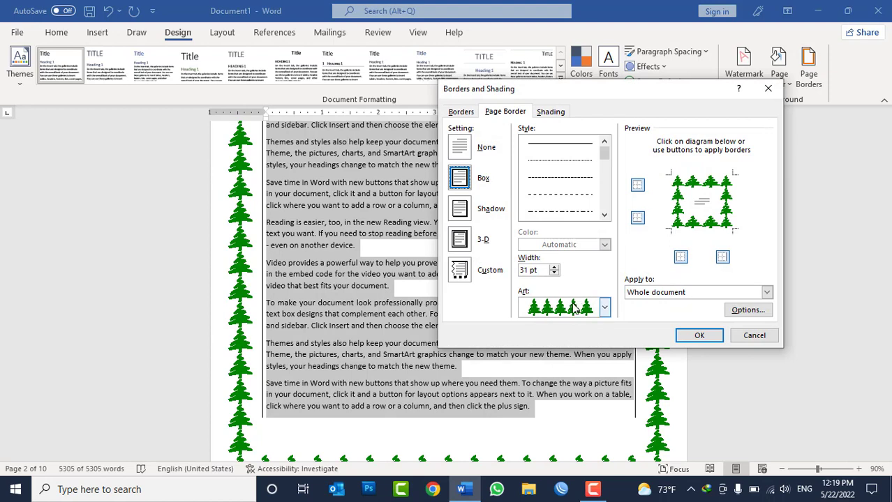
pyautogui.click(574, 309)
pyautogui.click(574, 309)
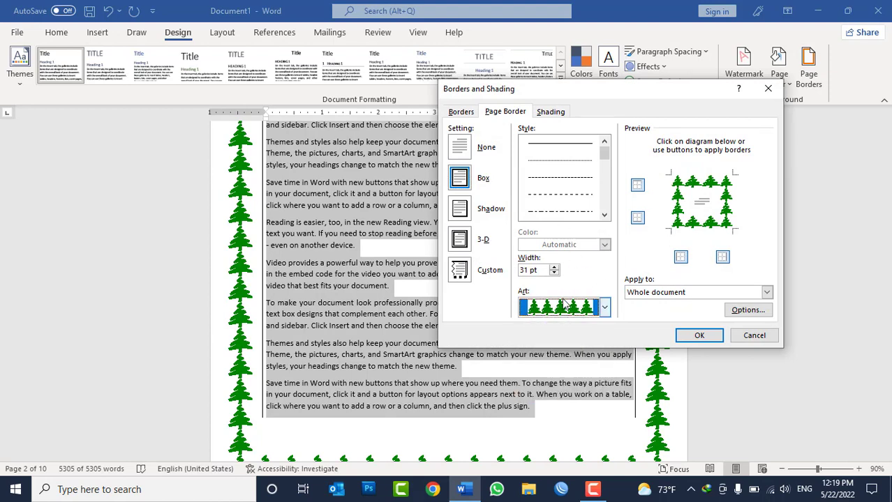
pyautogui.click(565, 305)
pyautogui.scroll(3, 565, 301)
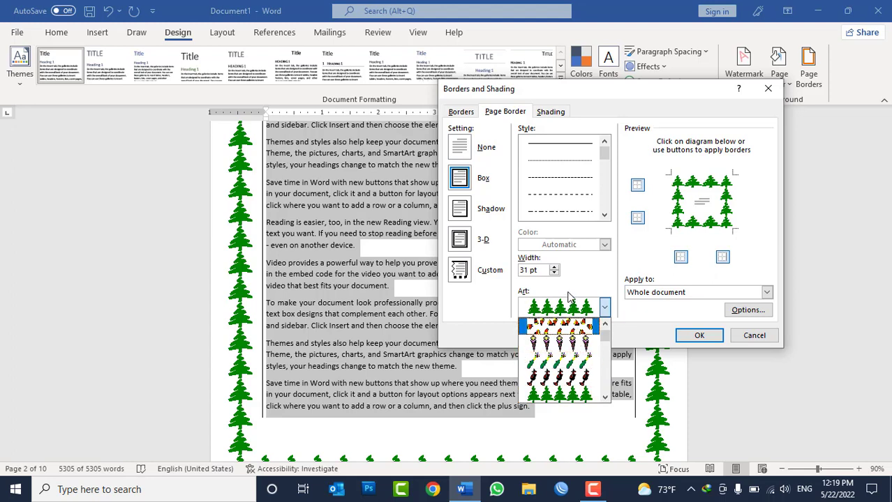
pyautogui.click(563, 324)
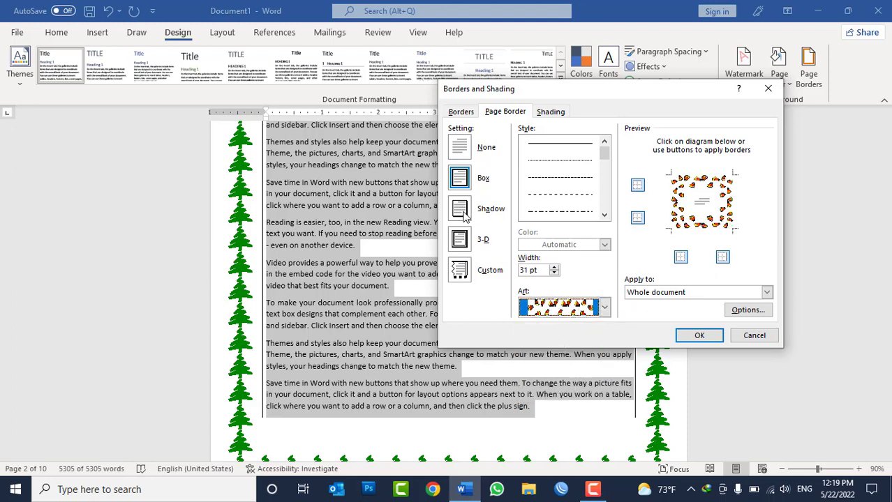
# - Replace the art with a ½ pt blue double-line box page border
pyautogui.click(460, 180)
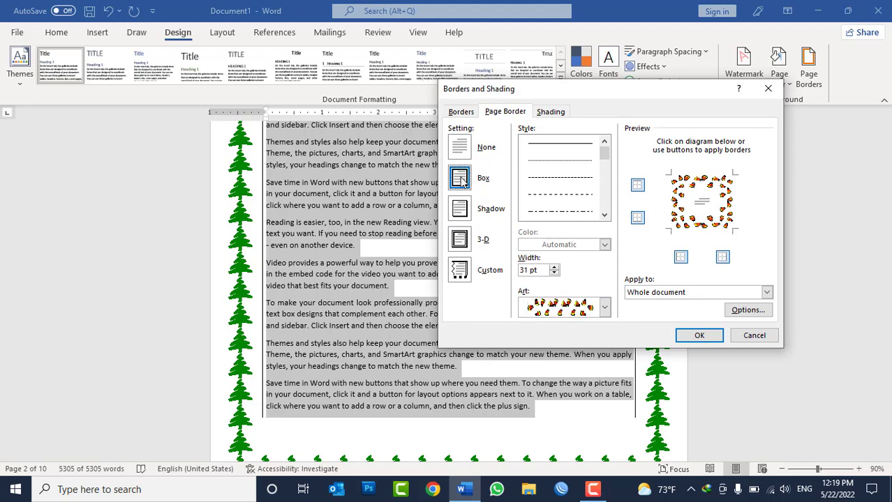
pyautogui.click(605, 214)
pyautogui.click(605, 215)
pyautogui.click(604, 215)
pyautogui.click(568, 213)
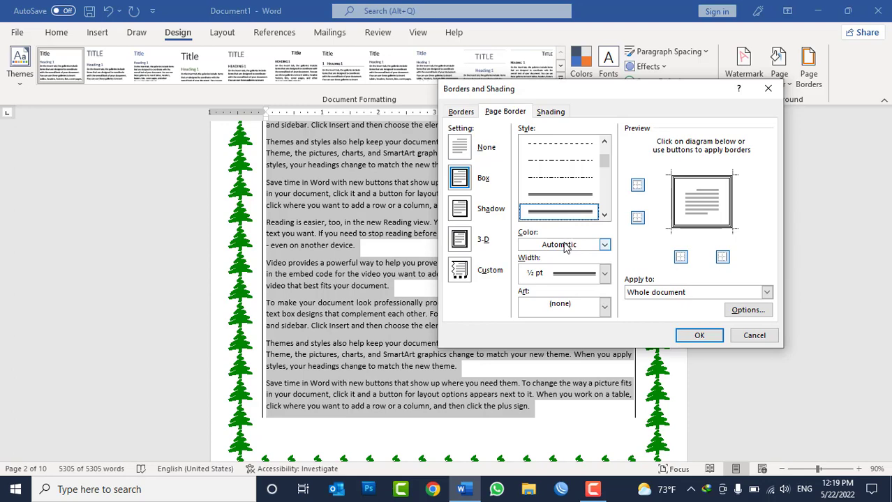
pyautogui.click(574, 246)
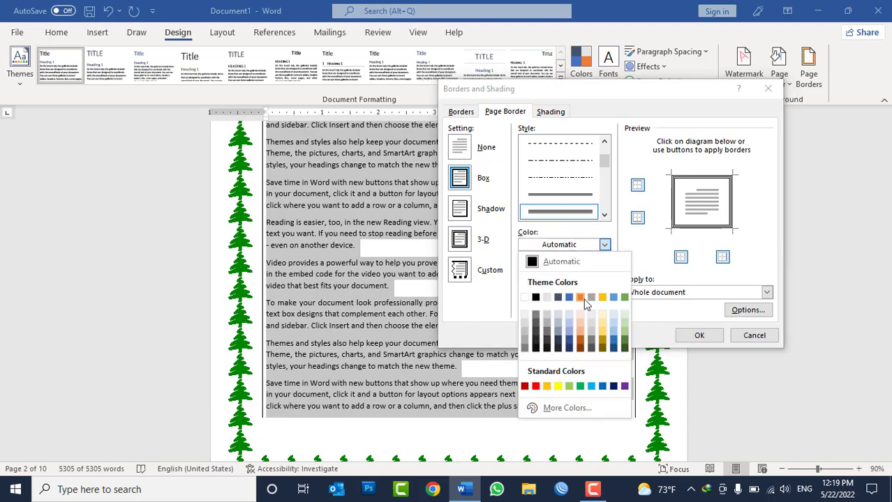
pyautogui.click(578, 299)
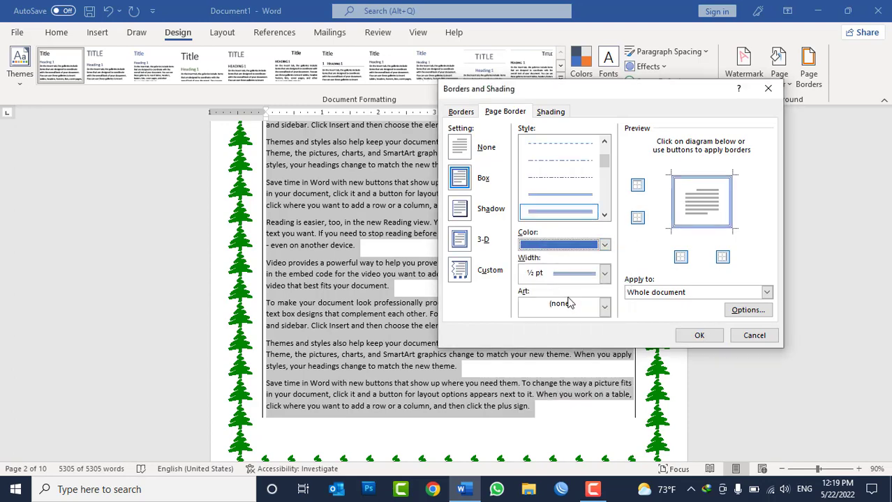
pyautogui.click(700, 336)
pyautogui.scroll(-2, 617, 305)
pyautogui.scroll(-5, 617, 305)
# - Apply the dark tree art as the page border
pyautogui.scroll(-5, 617, 305)
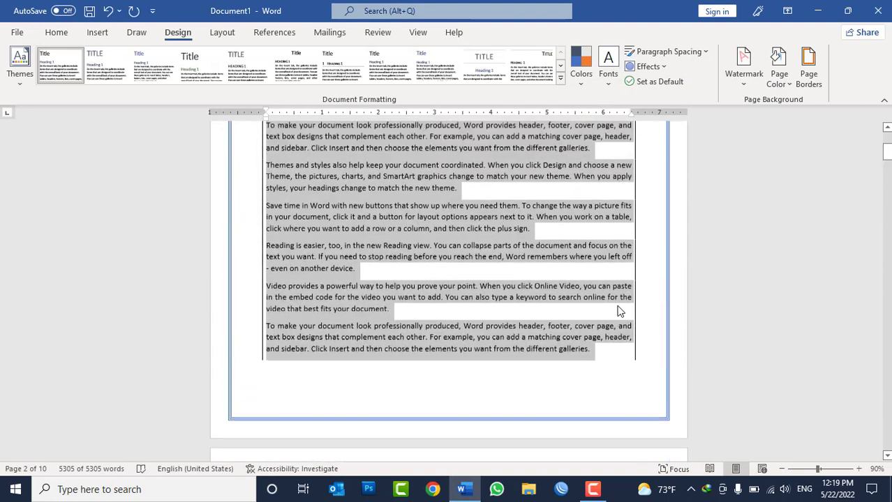
pyautogui.scroll(-5, 617, 305)
pyautogui.scroll(3, 617, 308)
pyautogui.click(808, 69)
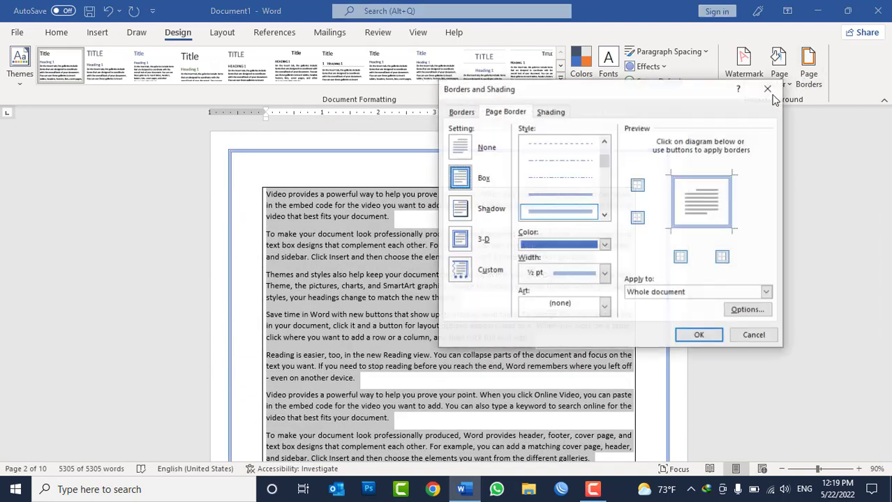
pyautogui.click(570, 305)
pyautogui.scroll(-6, 569, 365)
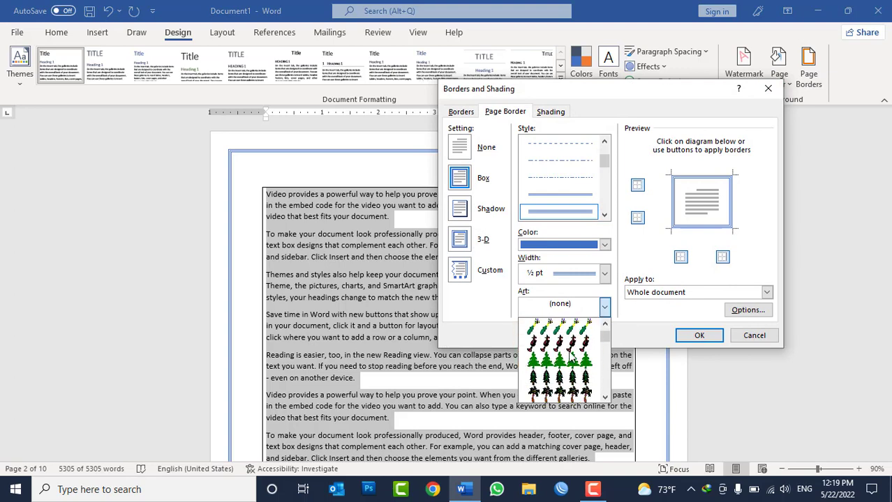
pyautogui.click(564, 373)
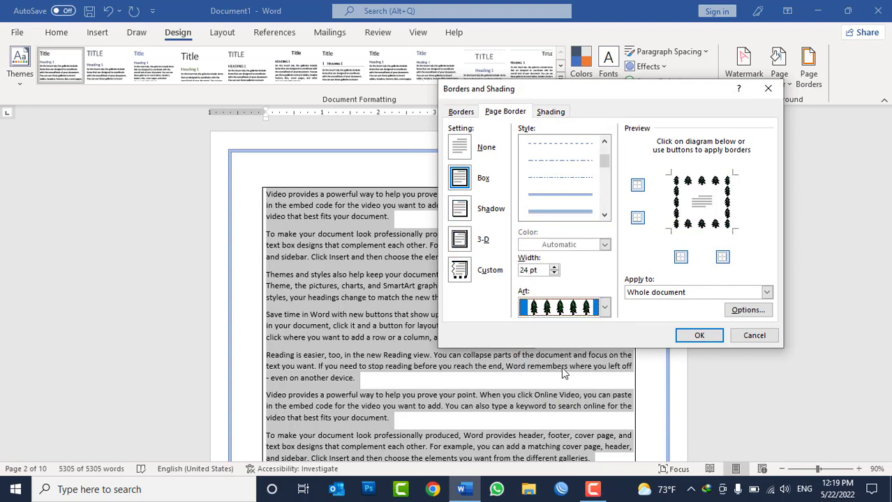
pyautogui.click(699, 335)
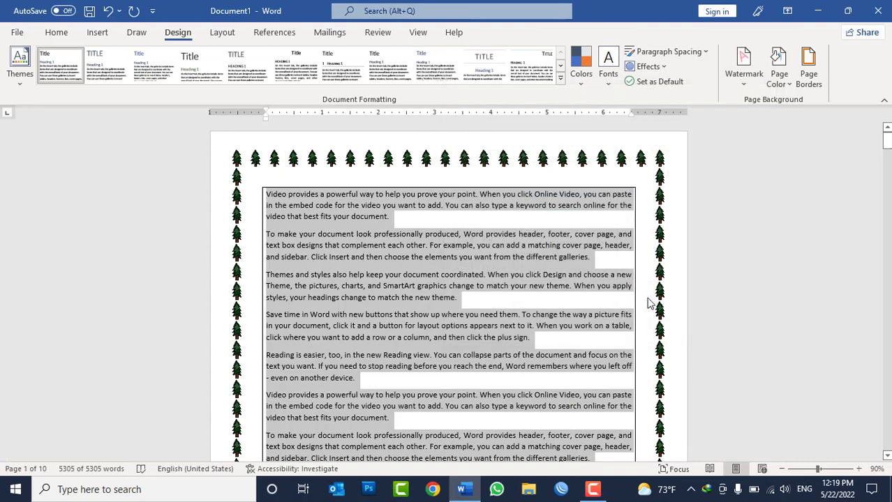
# - Switch to the green tree art border and shrink its width to 16 pt
pyautogui.click(808, 70)
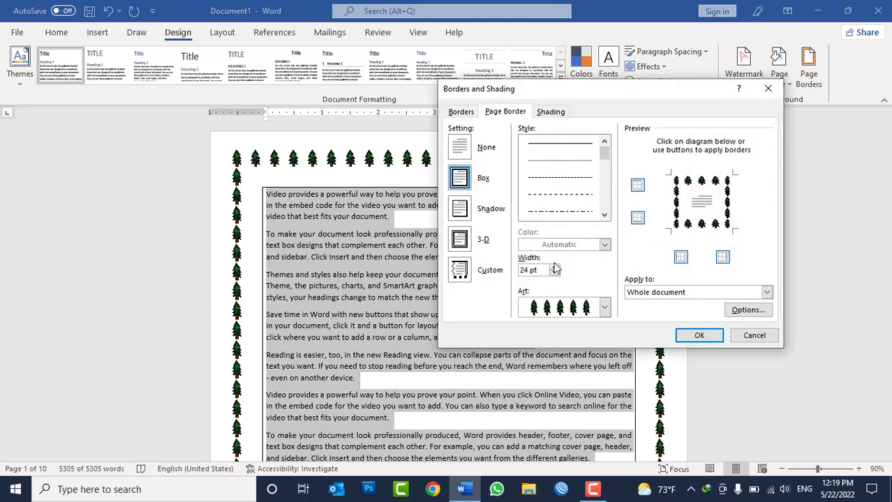
pyautogui.click(566, 308)
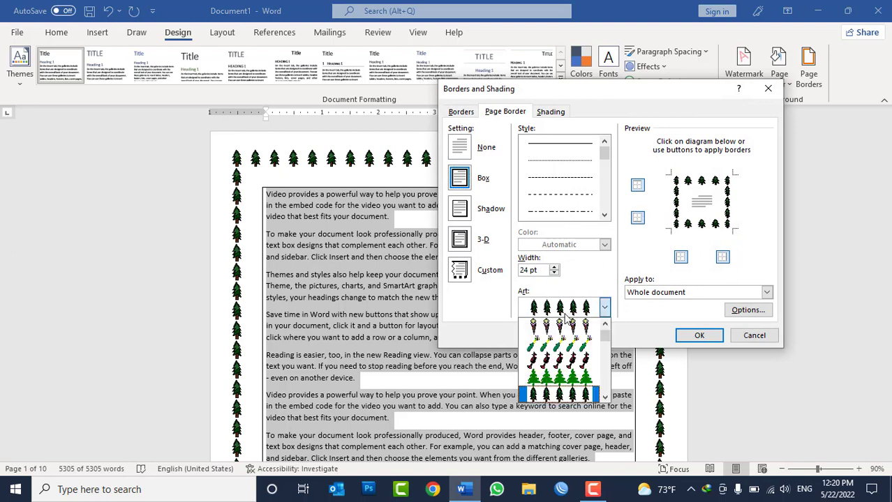
pyautogui.click(575, 373)
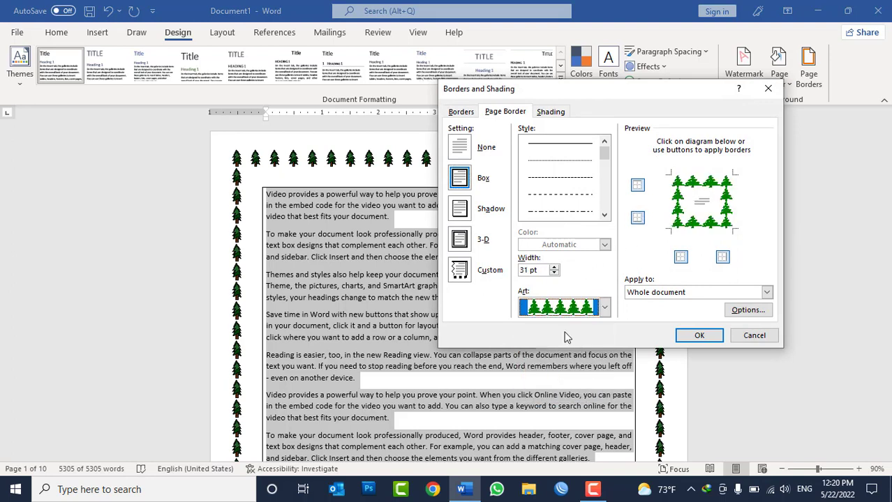
pyautogui.click(555, 274)
pyautogui.click(555, 274)
pyautogui.click(555, 273)
pyautogui.click(555, 273)
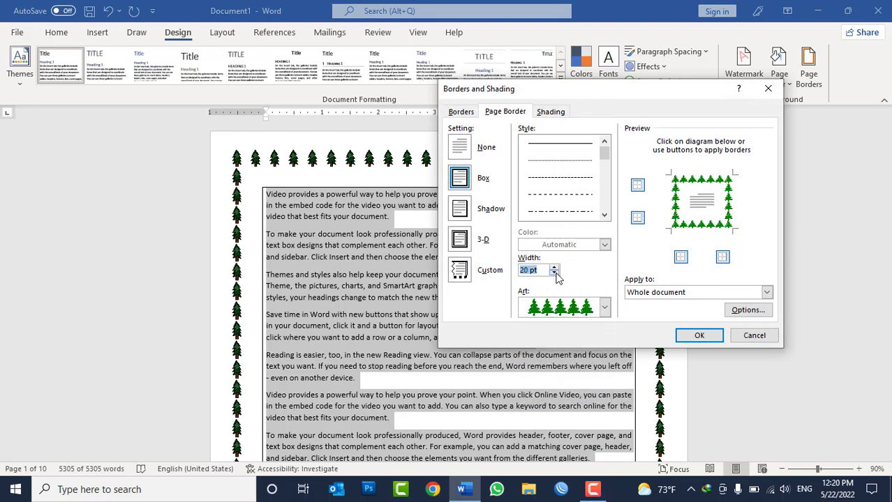
pyautogui.click(555, 274)
pyautogui.click(555, 274)
pyautogui.click(556, 273)
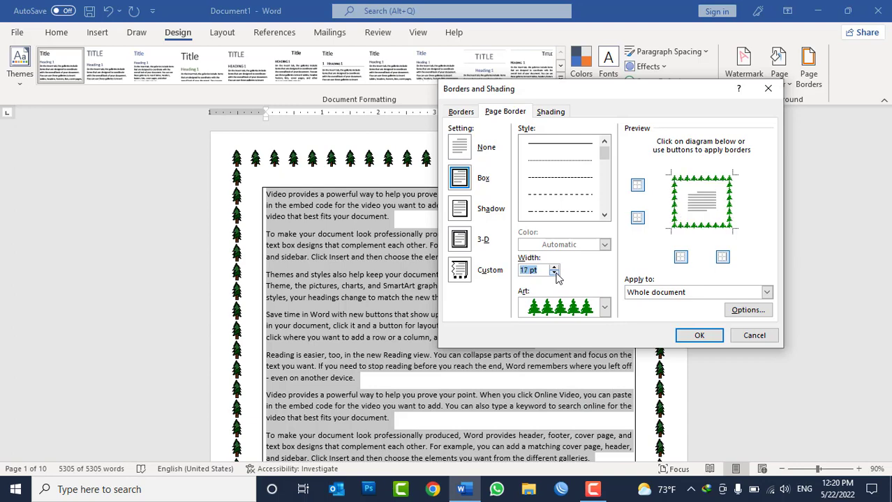
pyautogui.click(698, 336)
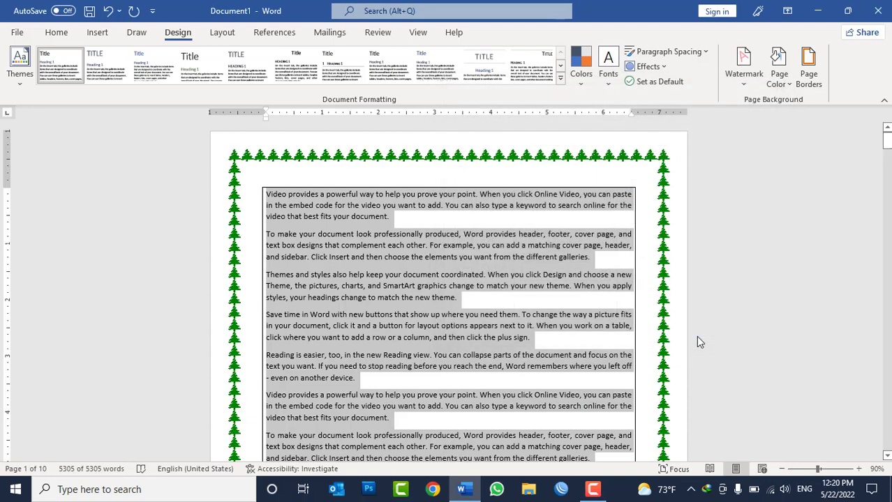
pyautogui.click(808, 70)
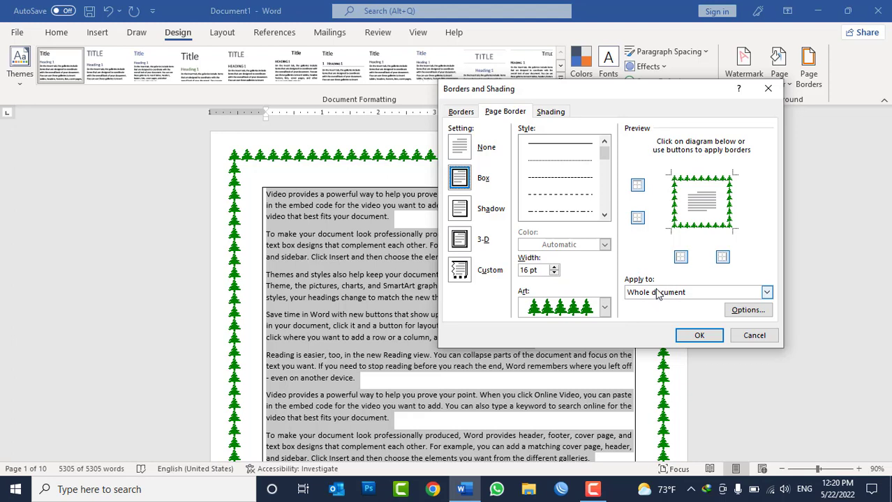
# - Set the whole-document page border and the paragraph border both to None
pyautogui.click(656, 294)
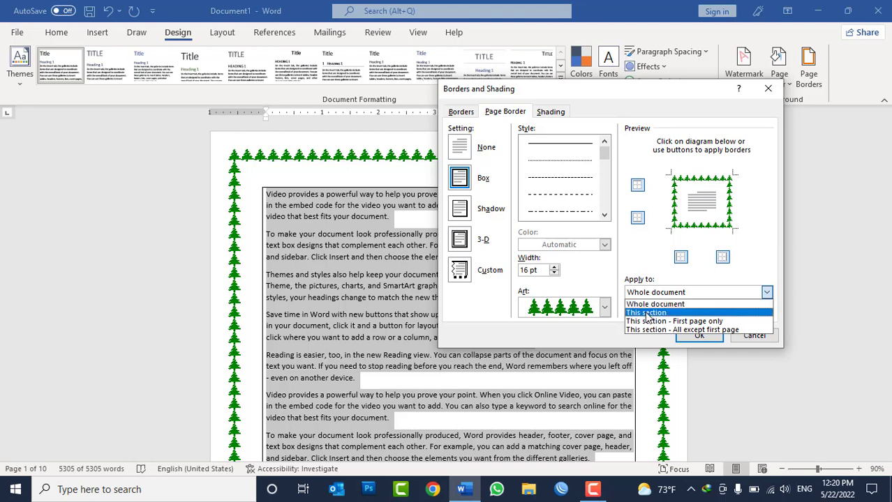
pyautogui.click(643, 267)
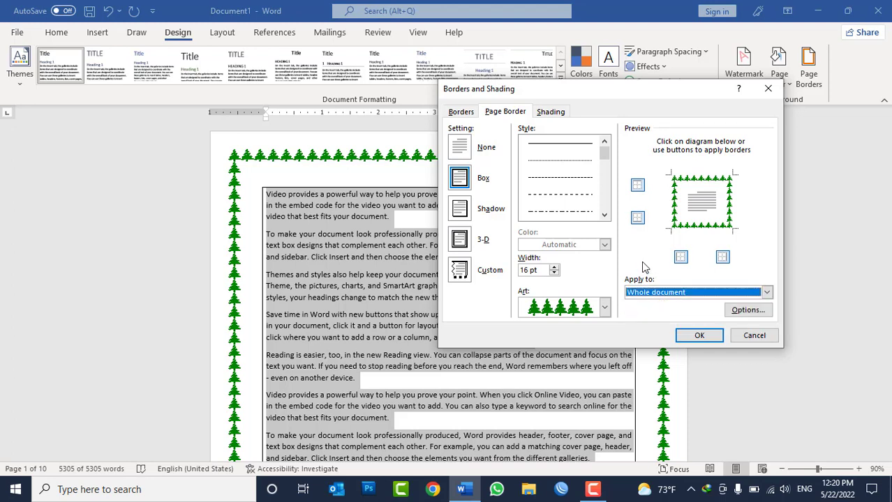
pyautogui.click(459, 145)
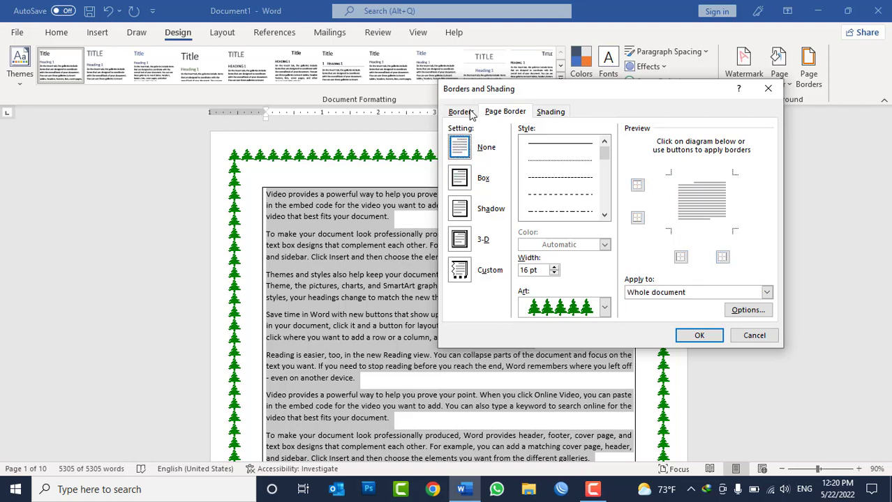
pyautogui.click(470, 114)
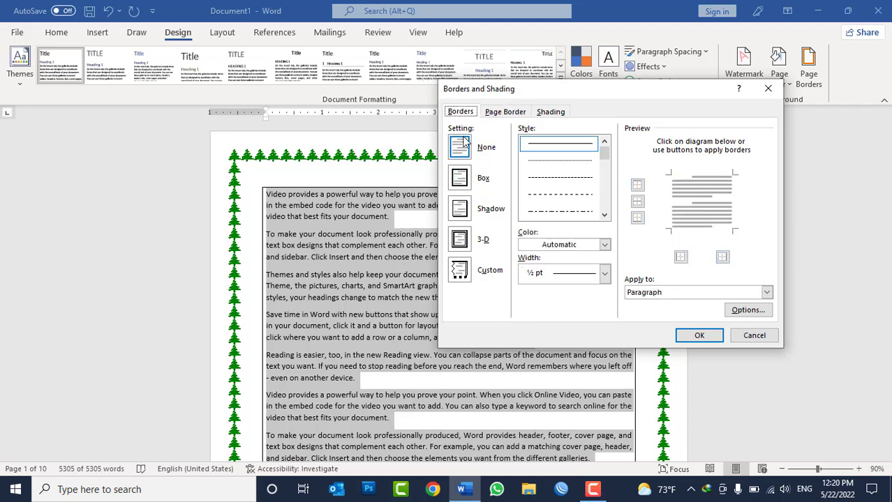
pyautogui.click(697, 337)
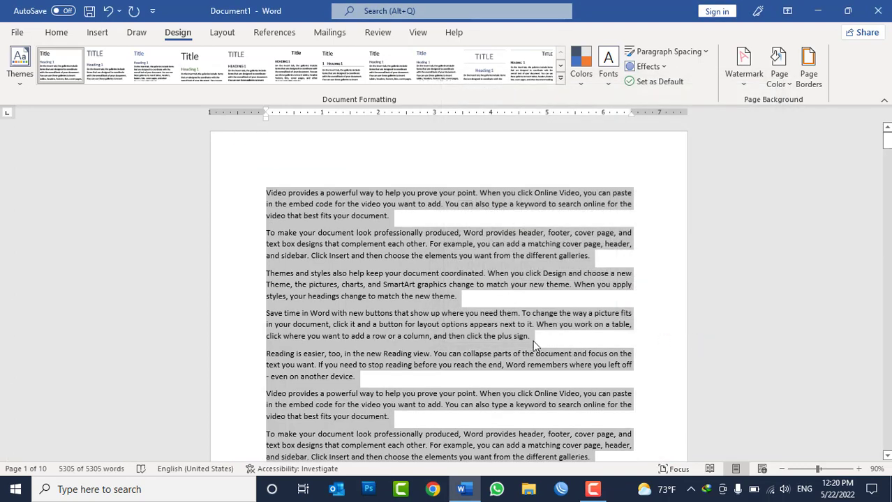
# - Delete all the text and generate one sample paragraph with =rand(1)
pyautogui.press('Delete')
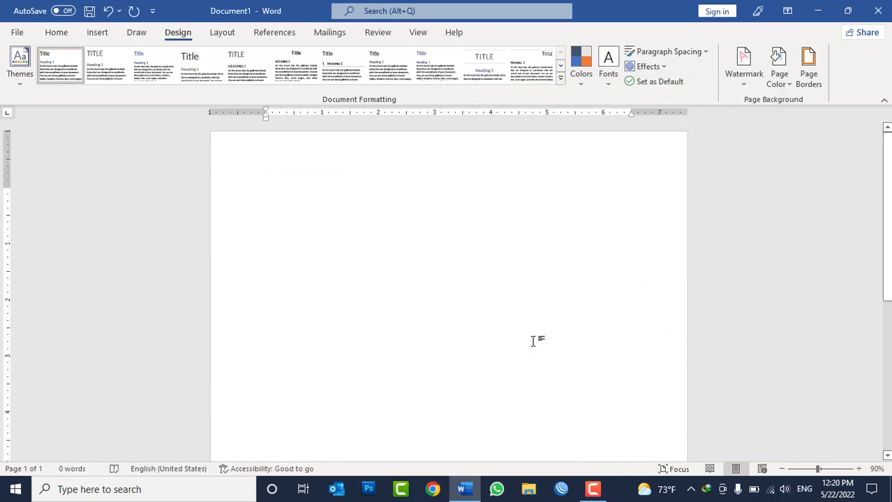
pyautogui.write('=rand(1')
pyautogui.press('Return')
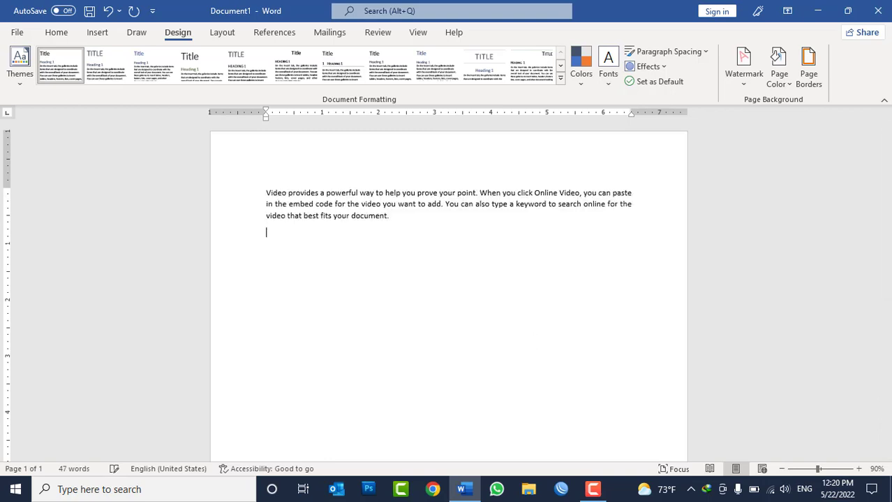
# - Insert a continuous section break and add two sample paragraphs with =rand(2)
pyautogui.click(219, 31)
pyautogui.click(167, 51)
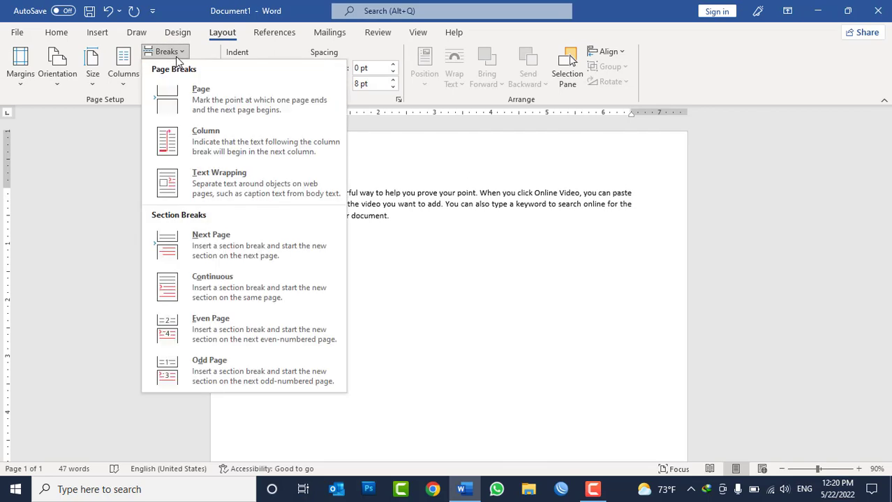
pyautogui.click(231, 286)
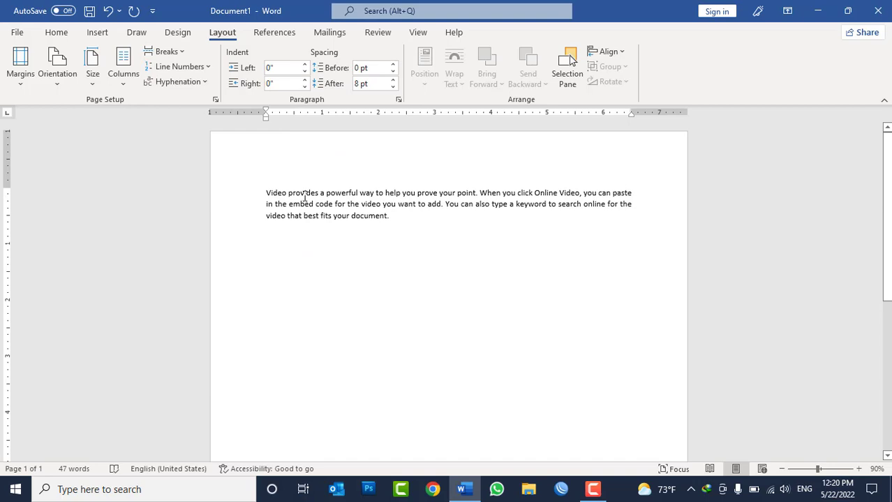
pyautogui.write('=rand(2')
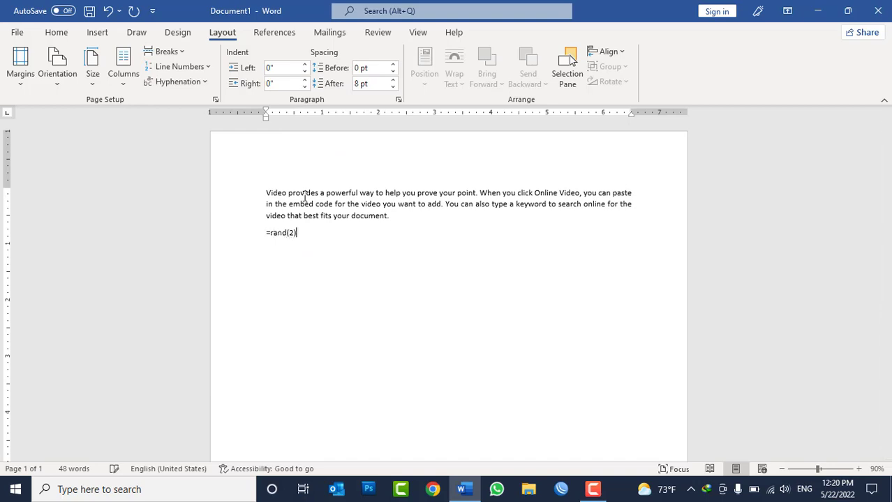
pyautogui.press('Return')
# - Open the page border settings and cancel them without changes
pyautogui.click(330, 204)
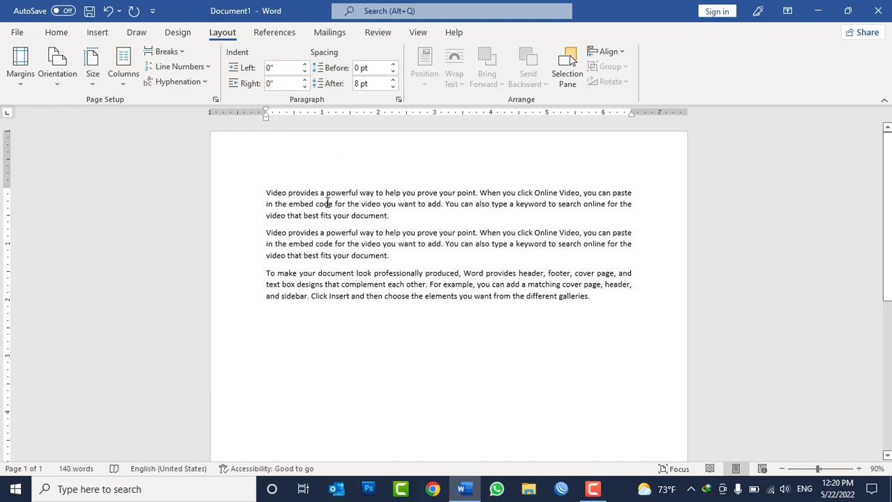
pyautogui.click(177, 33)
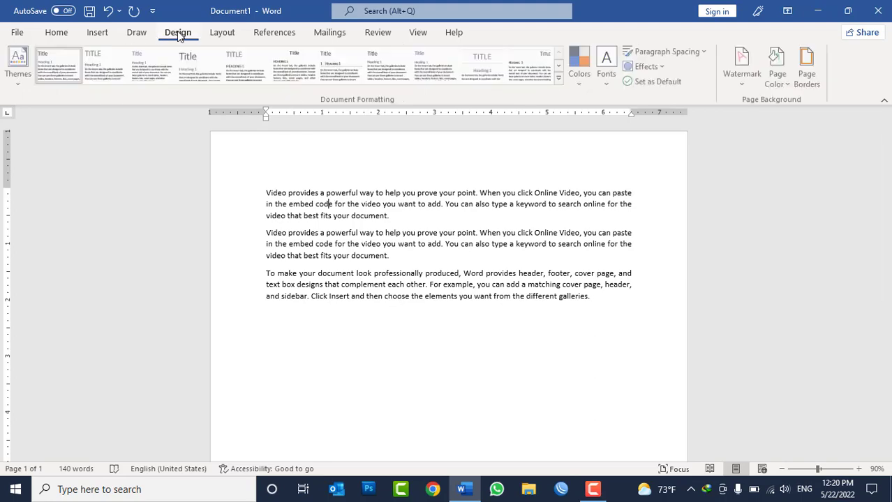
pyautogui.click(816, 74)
pyautogui.click(605, 307)
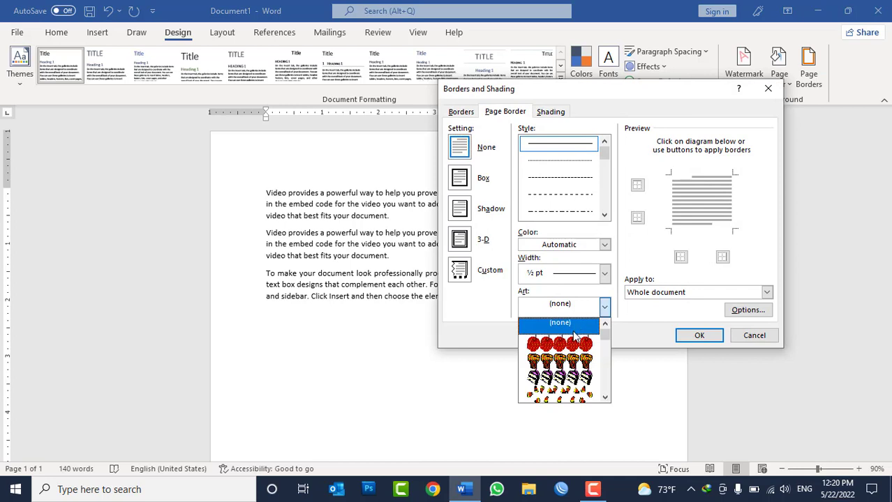
pyautogui.click(758, 335)
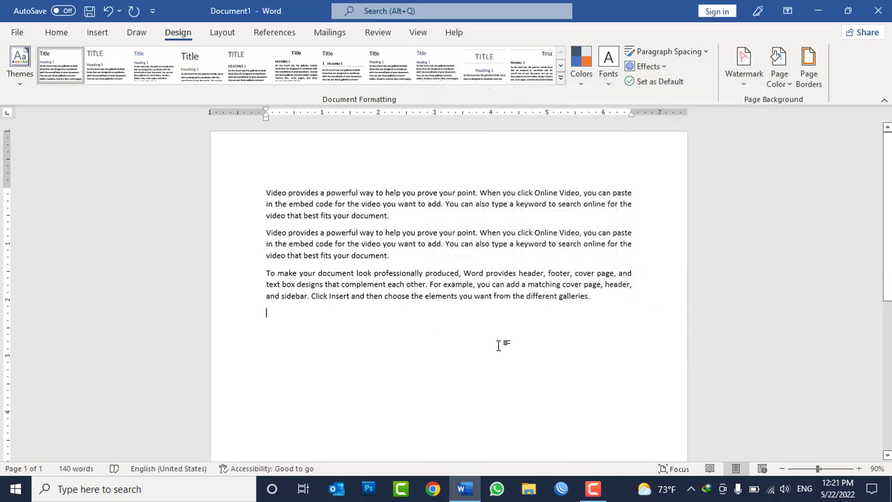
# - On a new page, add a continuous section break and two =rand(2) sample paragraphs
pyautogui.hotkey('ctrl', 'Return')
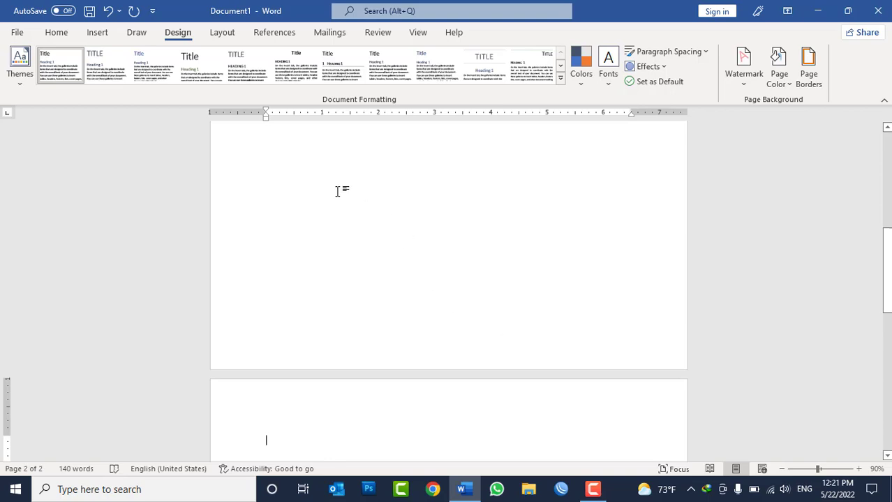
pyautogui.click(218, 33)
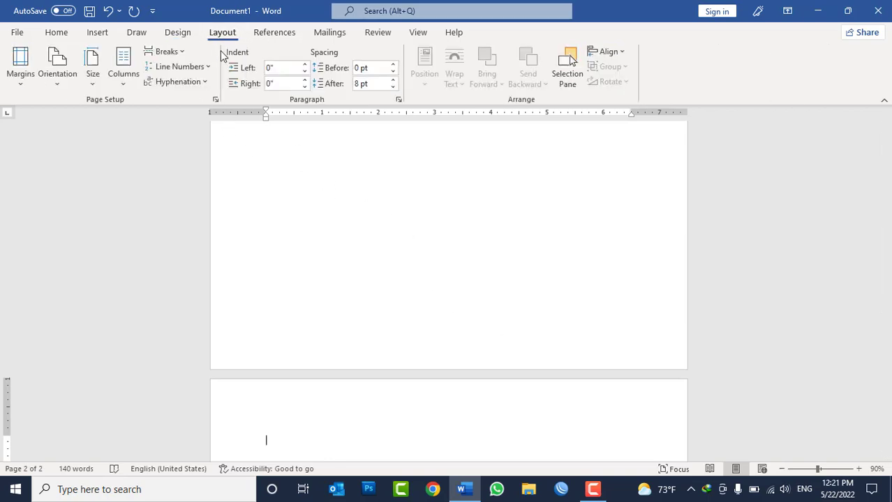
pyautogui.click(183, 52)
pyautogui.click(235, 294)
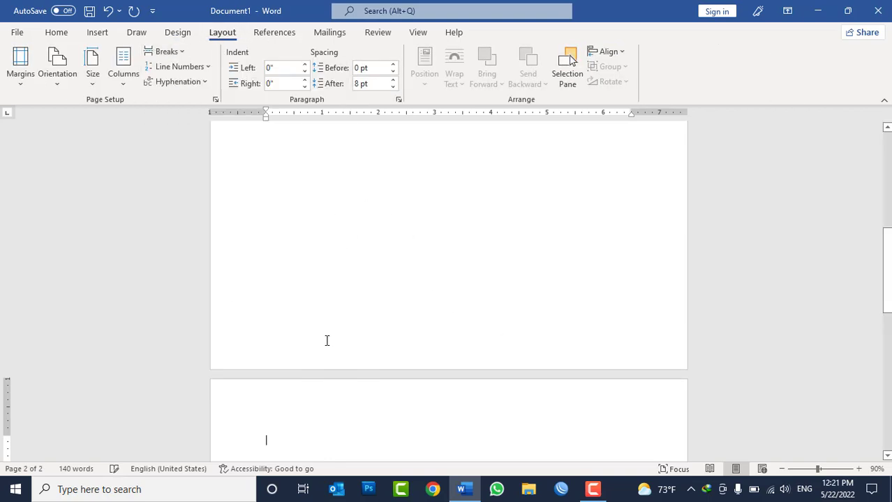
pyautogui.write('=rand(2')
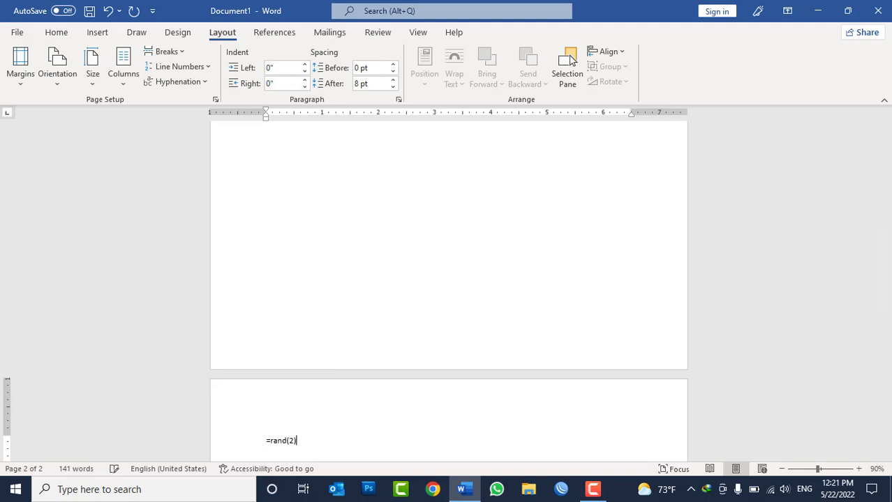
pyautogui.press('Return')
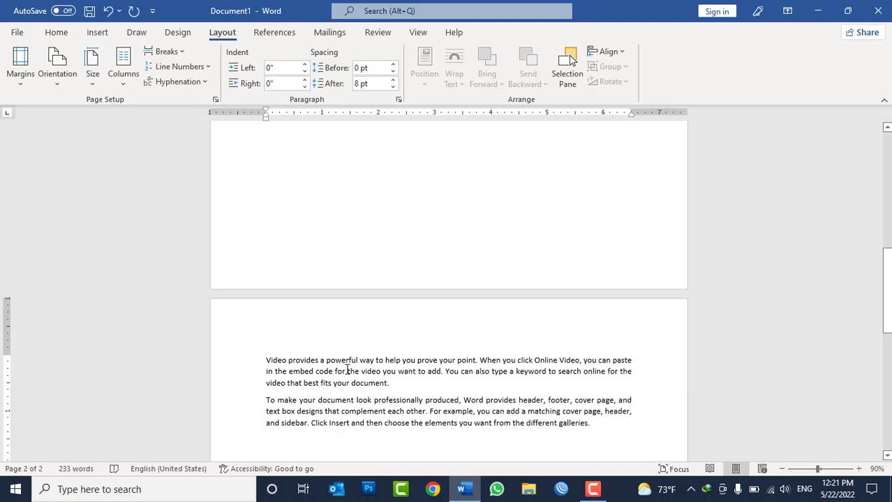
pyautogui.click(180, 32)
pyautogui.click(815, 78)
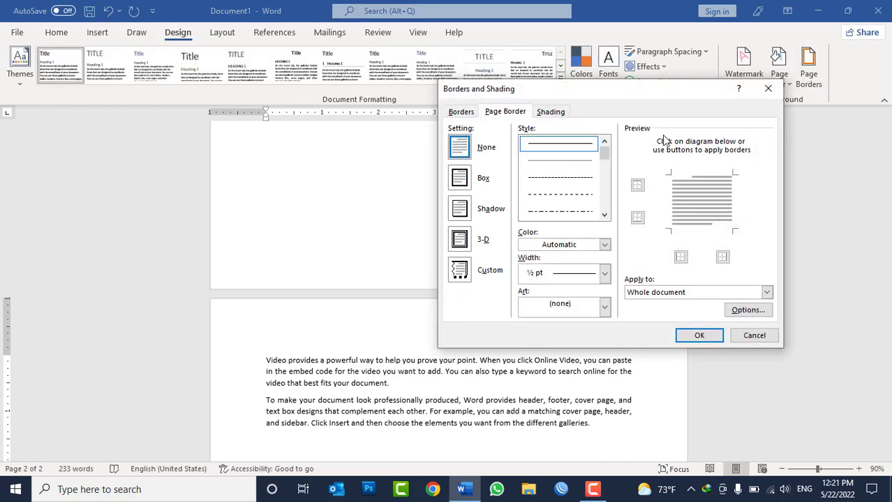
# - Apply a red apple art page border to this section only
pyautogui.click(555, 305)
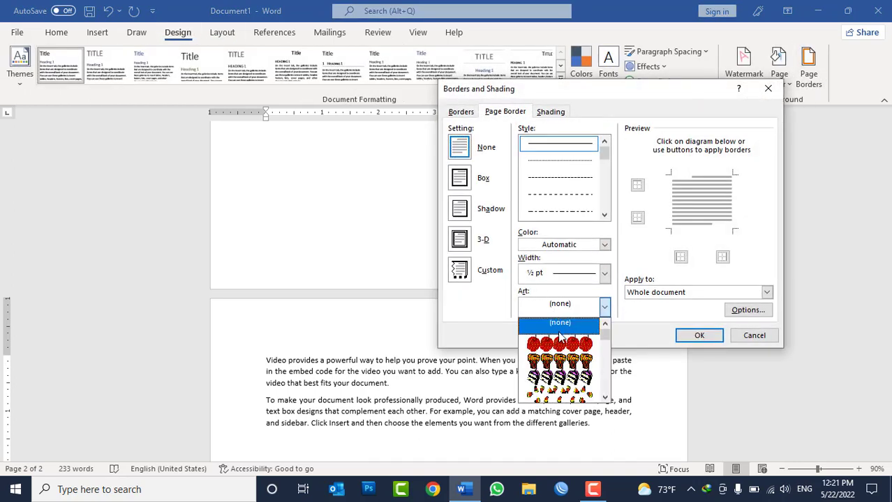
pyautogui.click(562, 338)
pyautogui.click(646, 294)
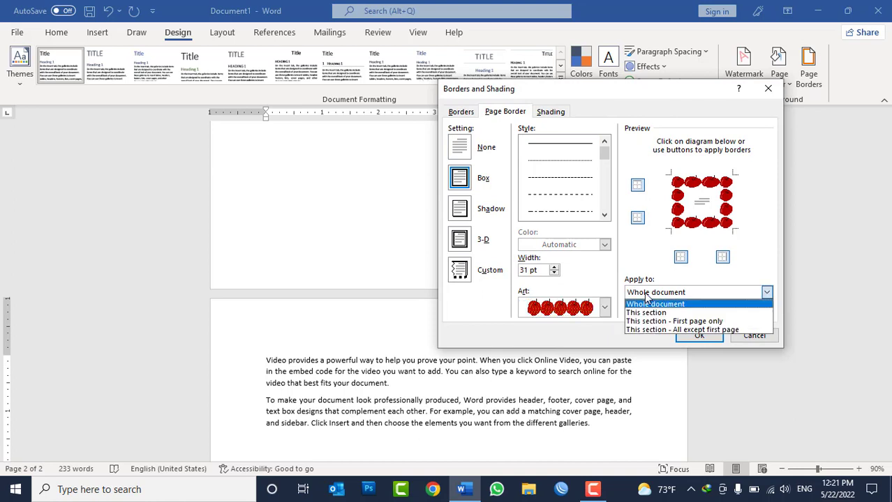
pyautogui.click(648, 313)
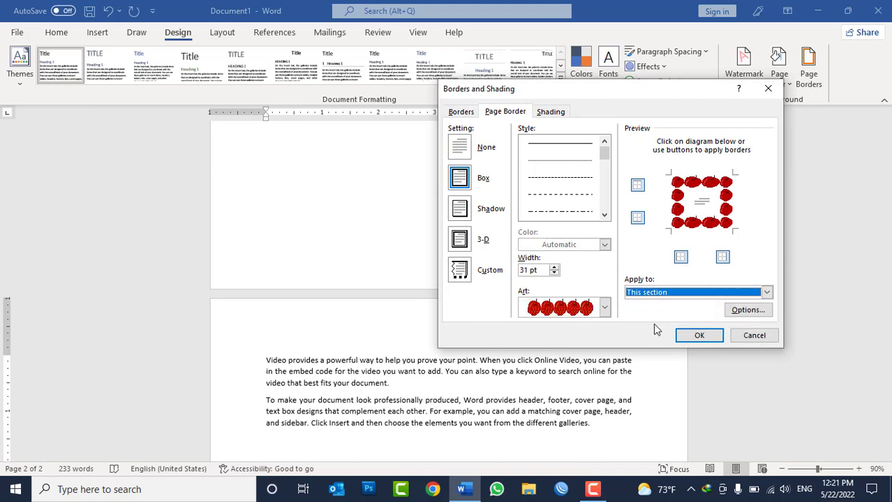
pyautogui.click(699, 336)
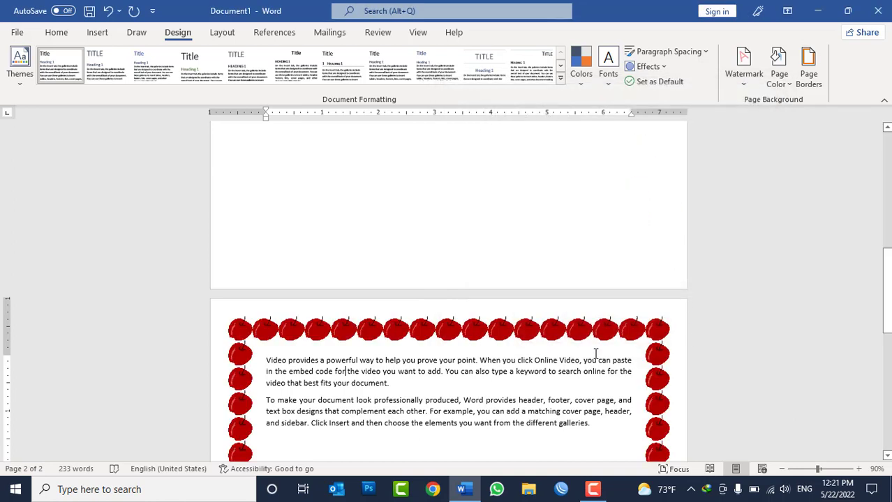
# - Extend the red apple art border to the whole document
pyautogui.scroll(2, 546, 376)
pyautogui.scroll(2, 545, 376)
pyautogui.scroll(1, 545, 377)
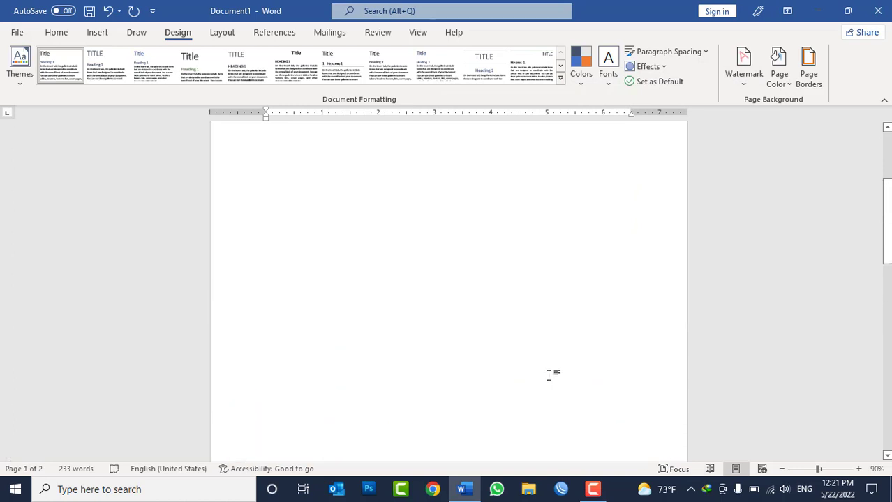
pyautogui.scroll(-2, 551, 374)
pyautogui.scroll(-2, 551, 375)
pyautogui.scroll(1, 551, 374)
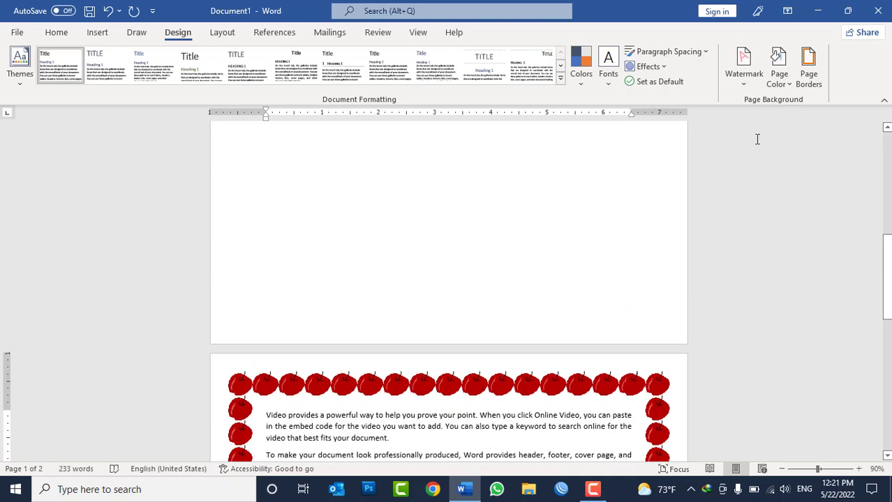
pyautogui.click(816, 81)
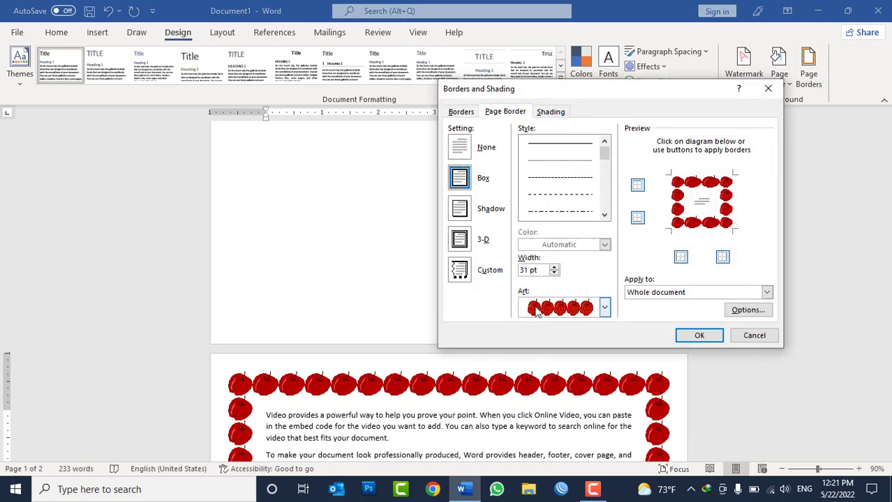
pyautogui.click(604, 307)
pyautogui.click(545, 314)
pyautogui.click(640, 293)
pyautogui.click(641, 293)
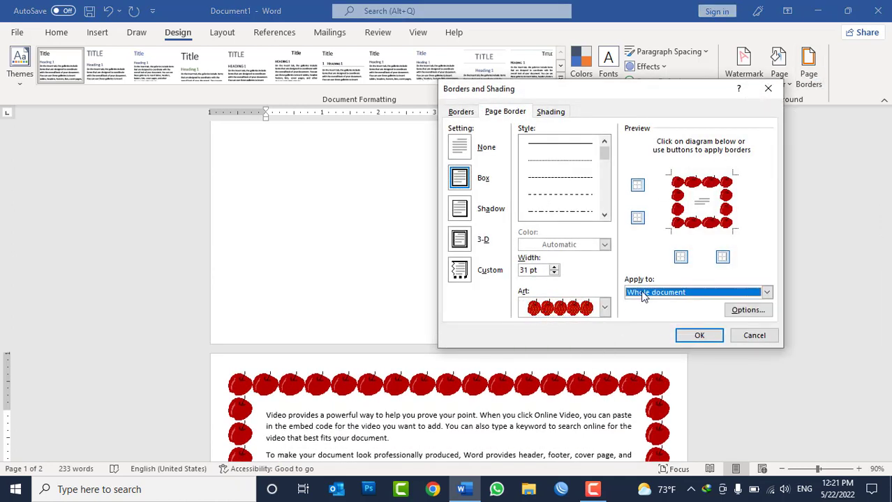
pyautogui.click(698, 335)
# - Close the document without saving the changes
pyautogui.scroll(-3, 464, 350)
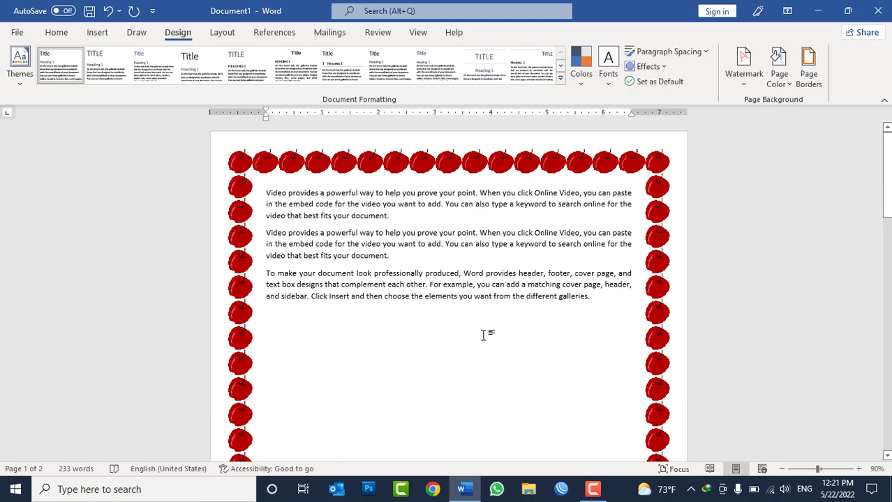
pyautogui.hotkey('alt', 'F4')
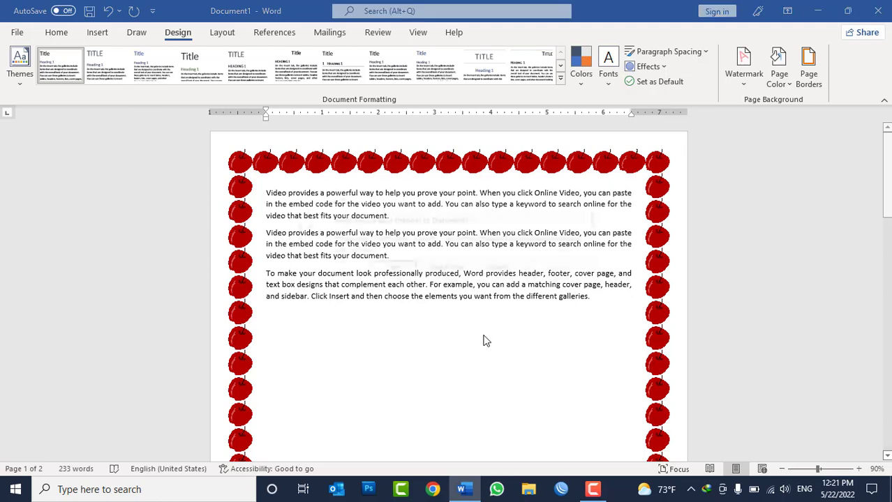
pyautogui.press('Tab')
pyautogui.press('Return')
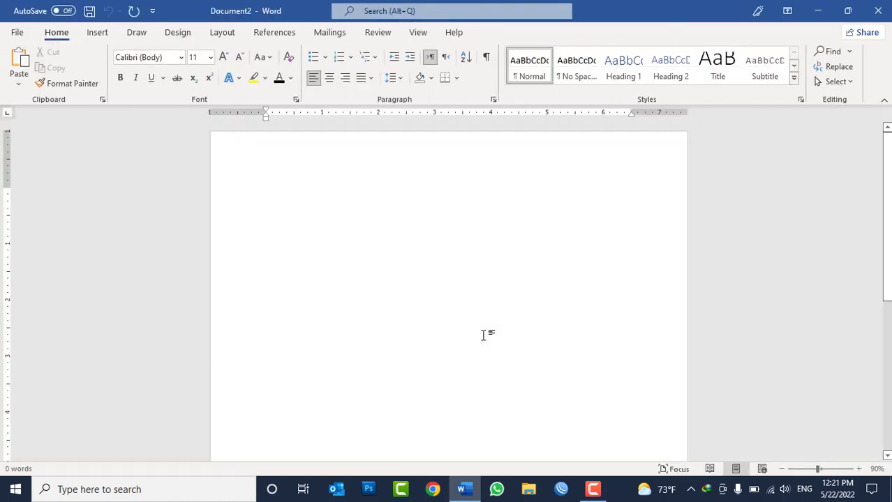
# - Fill the new document with sample paragraphs using =rand(111)
pyautogui.write('=rand(111')
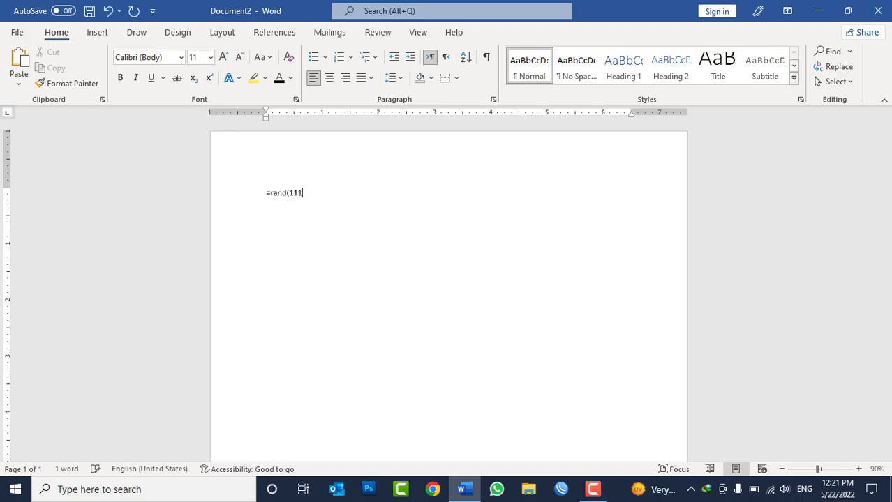
pyautogui.write(')')
pyautogui.press('Return')
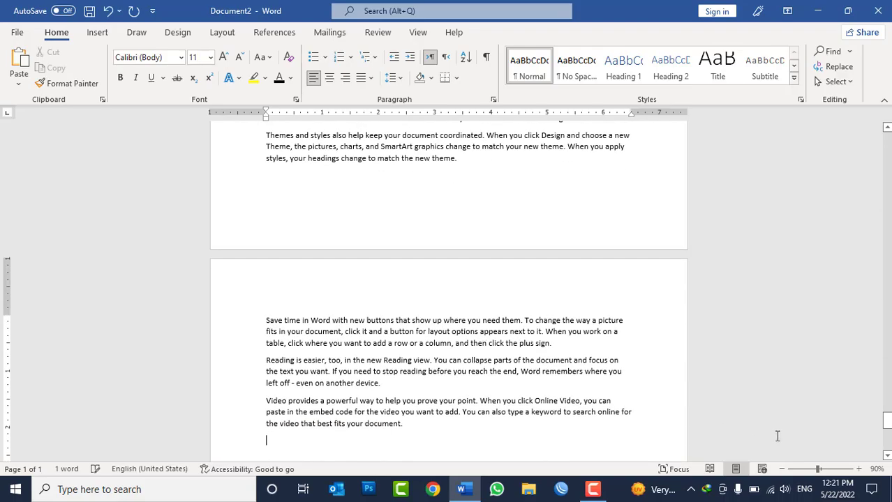
pyautogui.moveTo(886, 420); pyautogui.dragTo(886, 140)
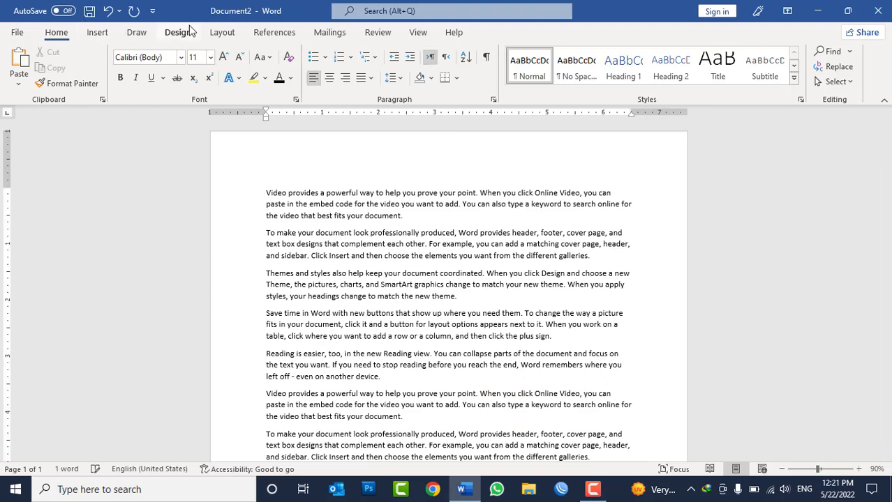
# - Apply a 20 pt white dotted art page border to the first page only
pyautogui.click(189, 32)
pyautogui.click(807, 83)
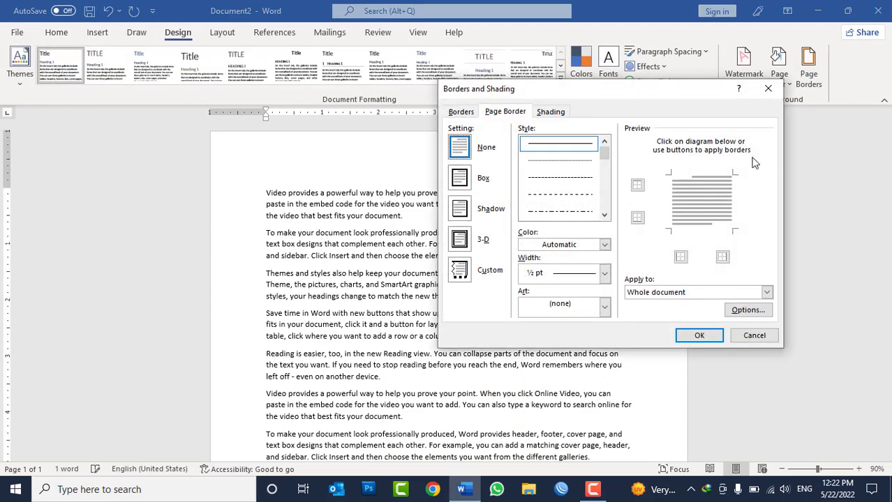
pyautogui.click(580, 305)
pyautogui.scroll(-2, 572, 356)
pyautogui.scroll(-1, 572, 356)
pyautogui.scroll(-2, 572, 355)
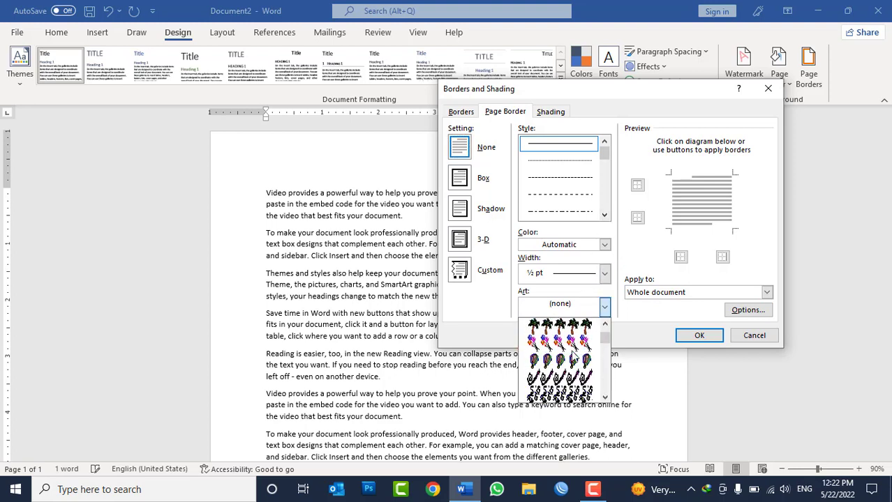
pyautogui.scroll(-2, 574, 357)
pyautogui.scroll(-1, 573, 355)
pyautogui.scroll(-2, 573, 356)
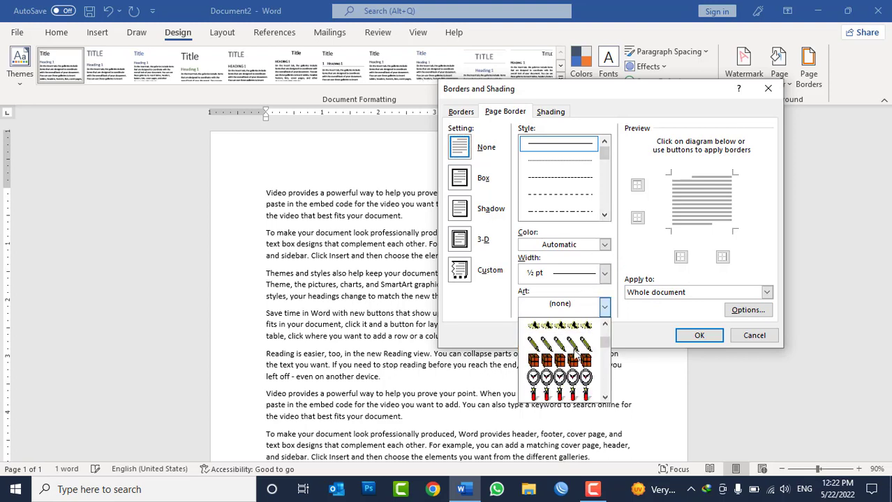
pyautogui.scroll(-1, 572, 355)
pyautogui.scroll(-1, 572, 355)
pyautogui.scroll(-2, 572, 356)
pyautogui.scroll(-1, 574, 356)
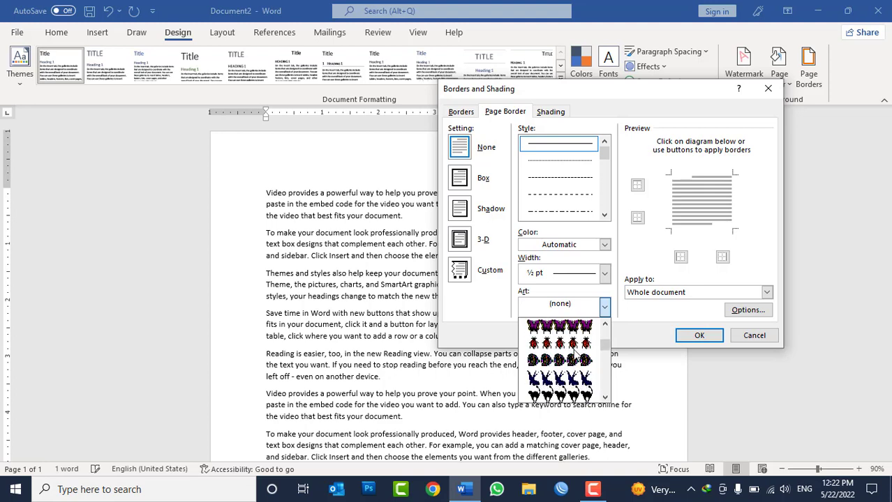
pyautogui.scroll(-2, 576, 354)
pyautogui.scroll(-1, 576, 355)
pyautogui.scroll(-1, 576, 354)
pyautogui.scroll(-2, 577, 353)
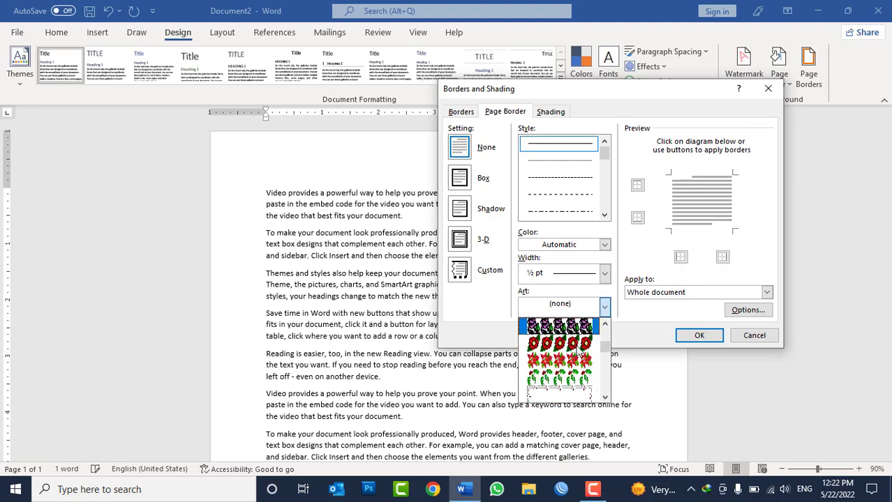
pyautogui.scroll(-1, 577, 353)
pyautogui.click(567, 359)
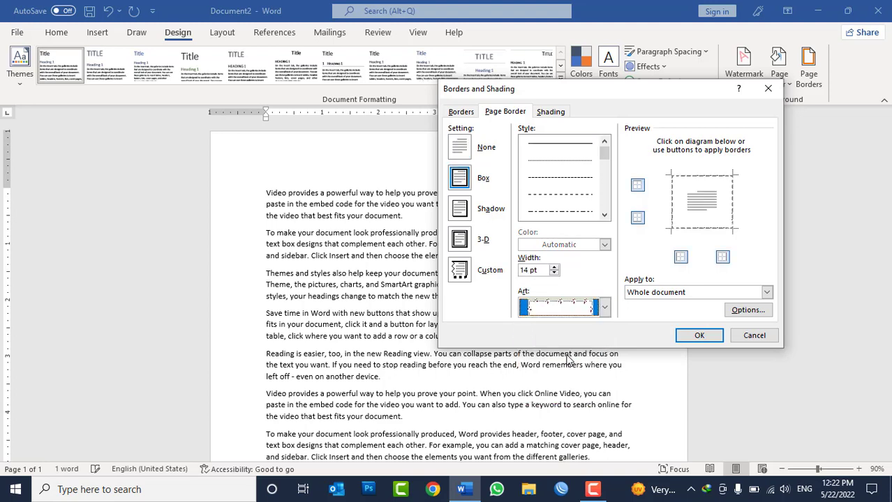
pyautogui.click(555, 268)
pyautogui.click(555, 268)
pyautogui.click(555, 268)
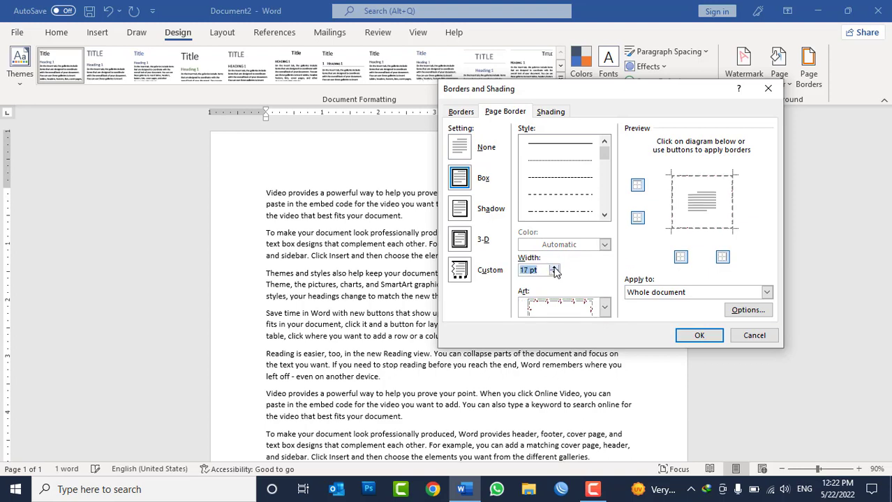
pyautogui.click(555, 268)
pyautogui.click(555, 269)
pyautogui.click(555, 269)
pyautogui.click(653, 293)
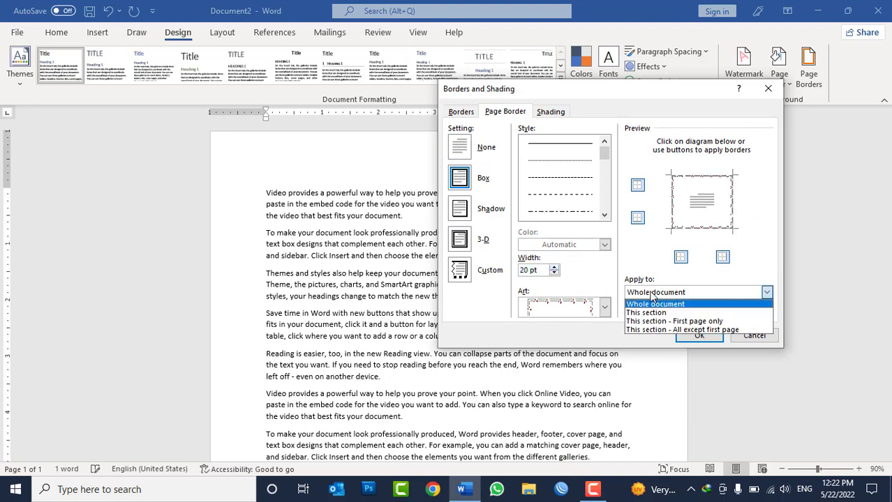
pyautogui.click(693, 322)
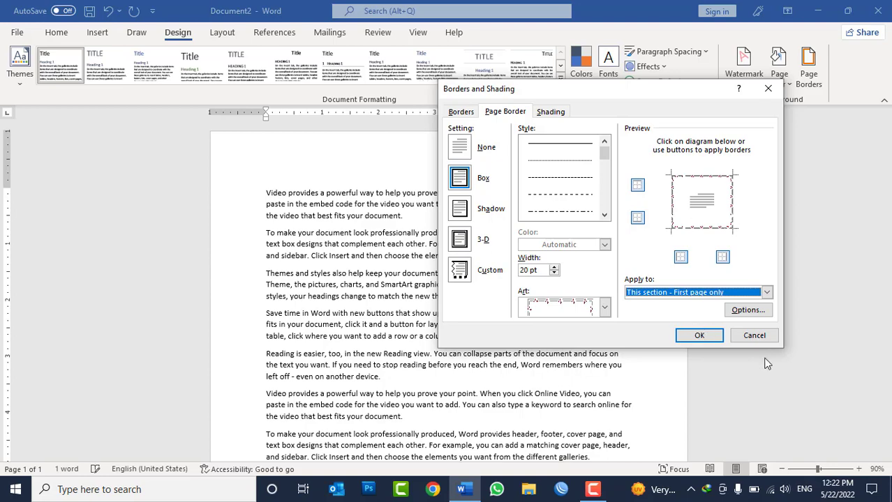
pyautogui.click(699, 335)
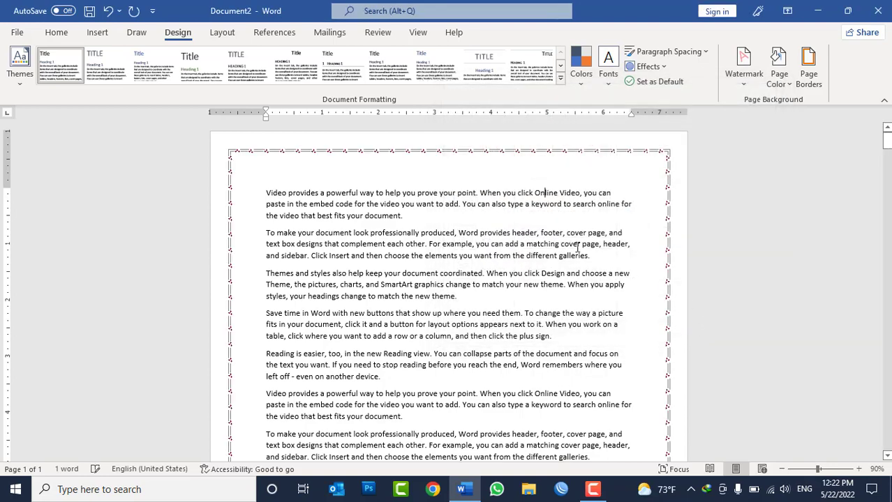
# - Change the art border to apply to 'This section - All except first page'
pyautogui.scroll(-5, 578, 246)
pyautogui.scroll(-5, 578, 247)
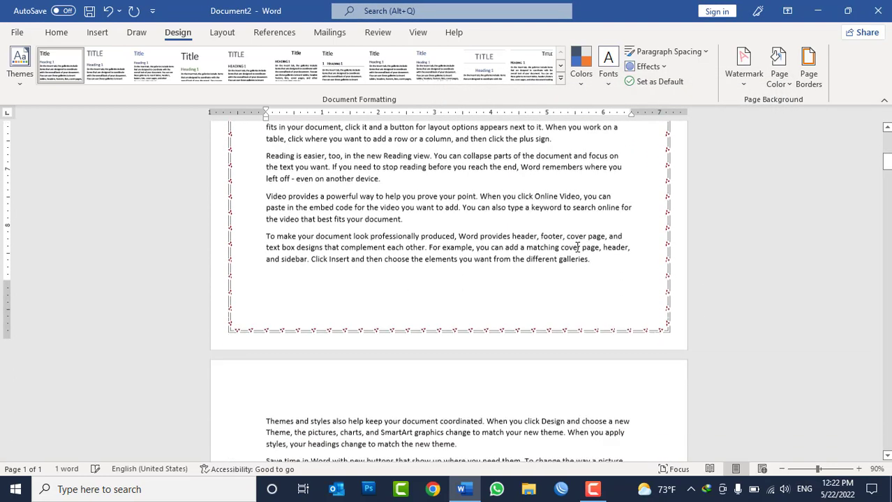
pyautogui.scroll(-5, 578, 247)
pyautogui.scroll(-3, 578, 249)
pyautogui.scroll(-5, 578, 249)
pyautogui.scroll(-5, 577, 249)
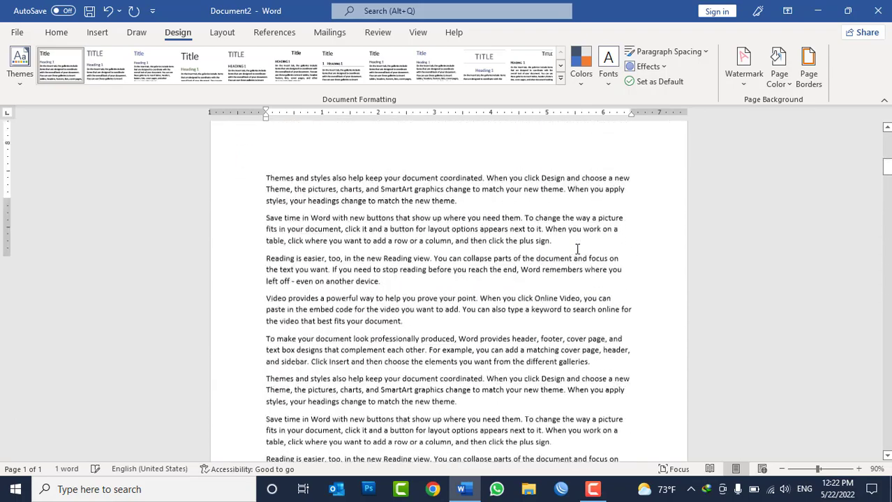
pyautogui.scroll(-5, 578, 249)
pyautogui.scroll(-5, 578, 249)
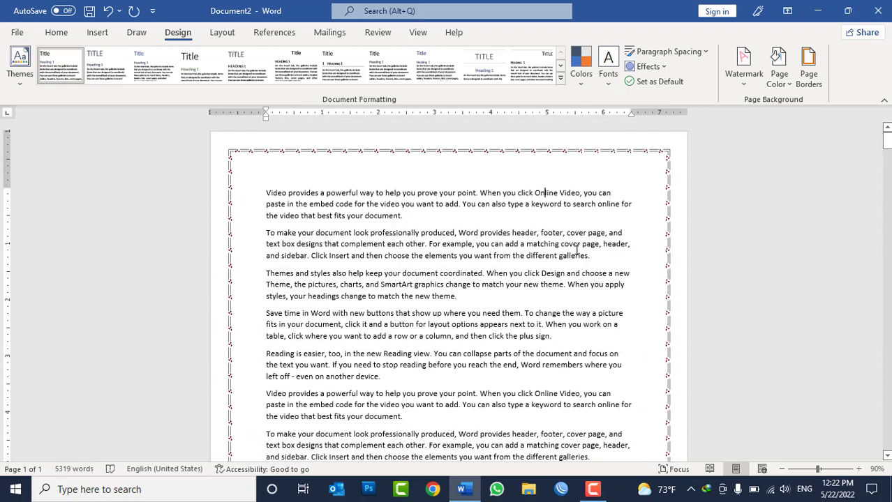
pyautogui.click(808, 73)
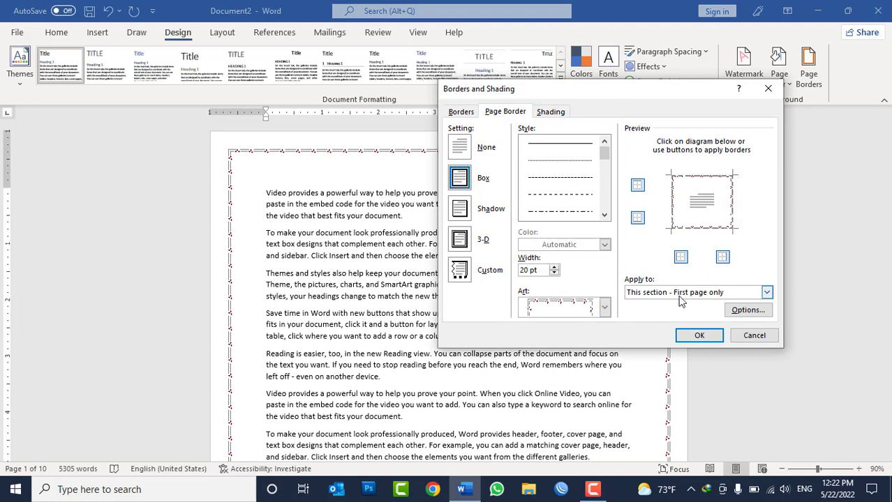
pyautogui.click(767, 293)
pyautogui.click(682, 329)
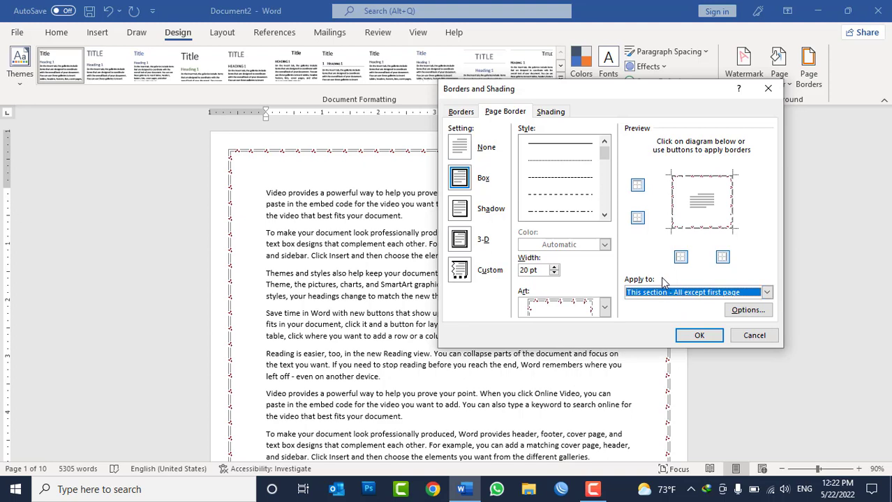
pyautogui.click(711, 337)
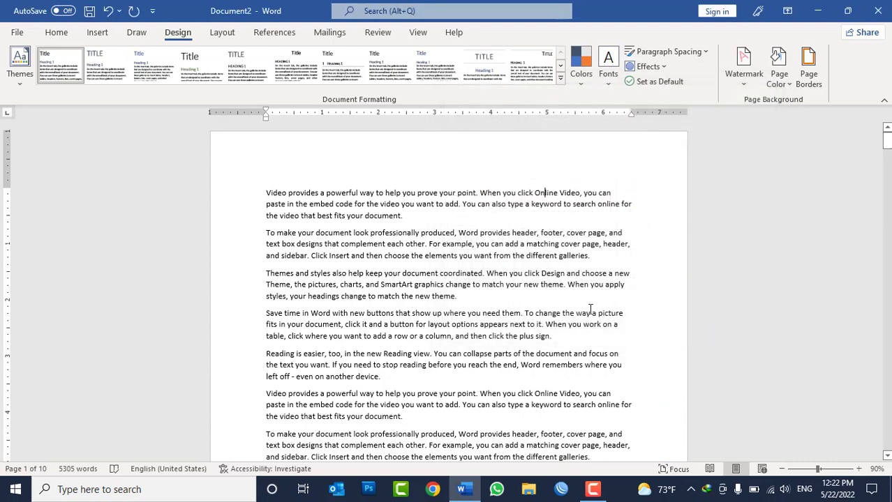
pyautogui.scroll(-3, 589, 309)
pyautogui.scroll(-5, 590, 309)
pyautogui.scroll(-5, 590, 309)
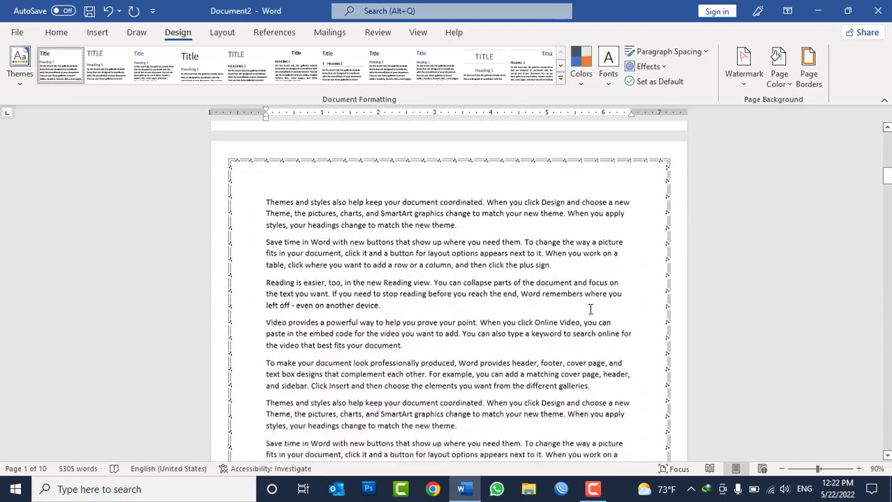
pyautogui.scroll(-5, 590, 309)
pyautogui.scroll(-5, 589, 309)
pyautogui.scroll(-5, 590, 309)
pyautogui.scroll(-5, 590, 309)
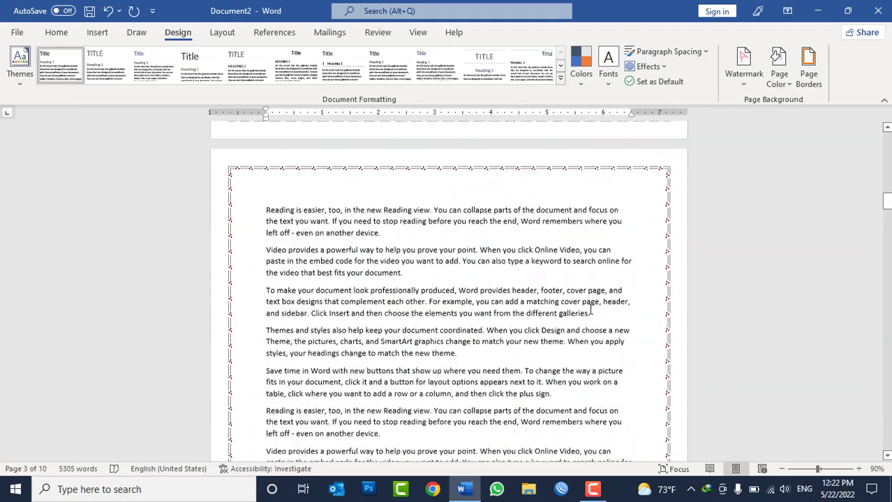
pyautogui.scroll(-5, 590, 309)
pyautogui.scroll(10, 590, 309)
pyautogui.scroll(10, 589, 309)
pyautogui.scroll(10, 589, 309)
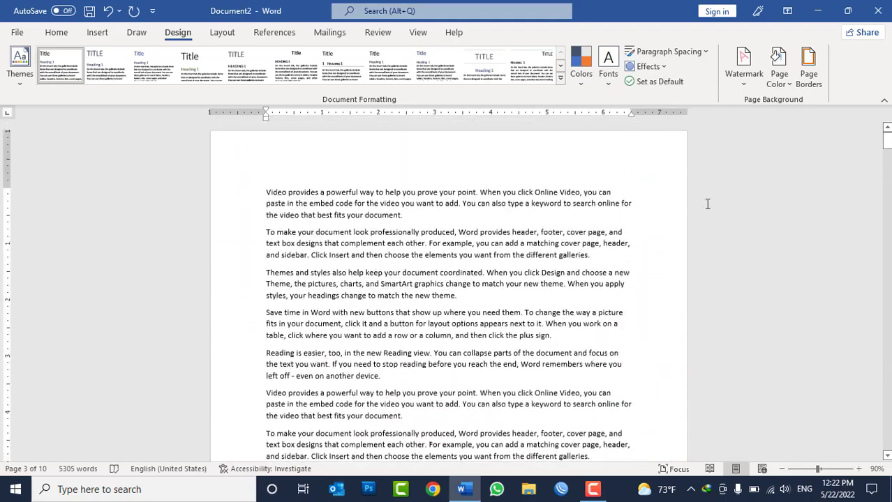
# - Apply the art page border to the Whole document, including the first page
pyautogui.click(808, 69)
pyautogui.click(766, 292)
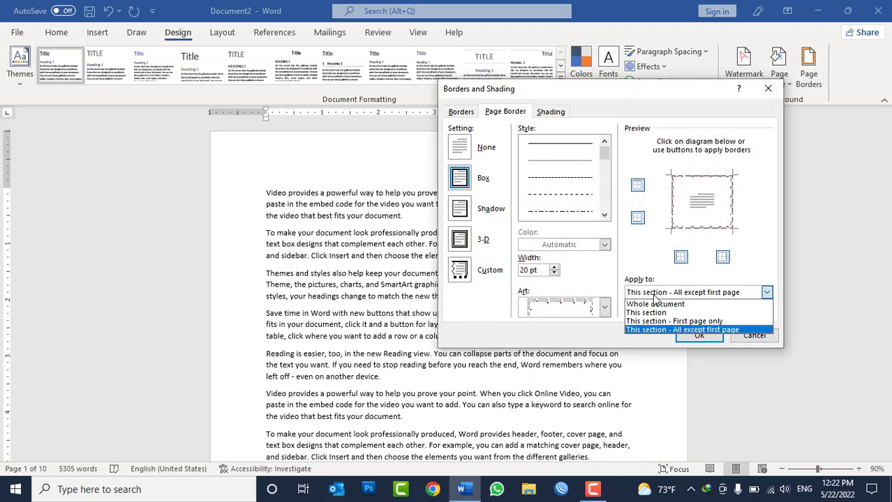
pyautogui.click(654, 305)
pyautogui.click(699, 335)
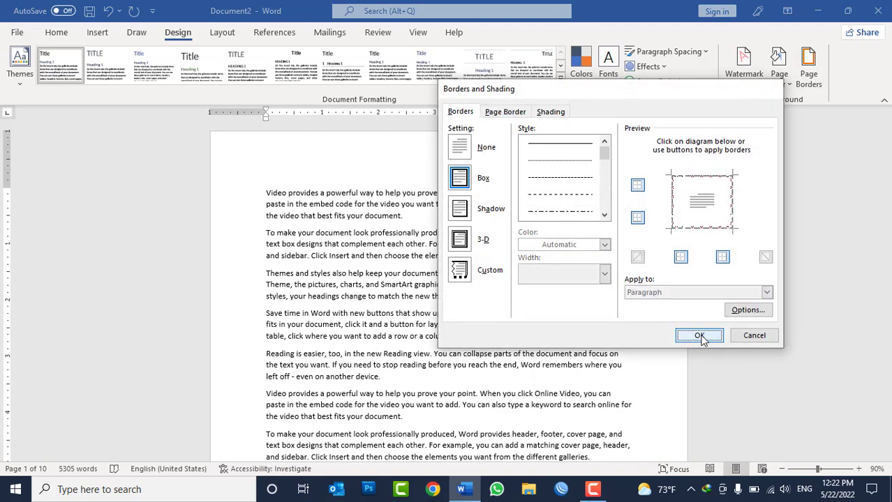
pyautogui.scroll(-5, 510, 305)
pyautogui.scroll(-5, 513, 307)
pyautogui.scroll(-5, 517, 308)
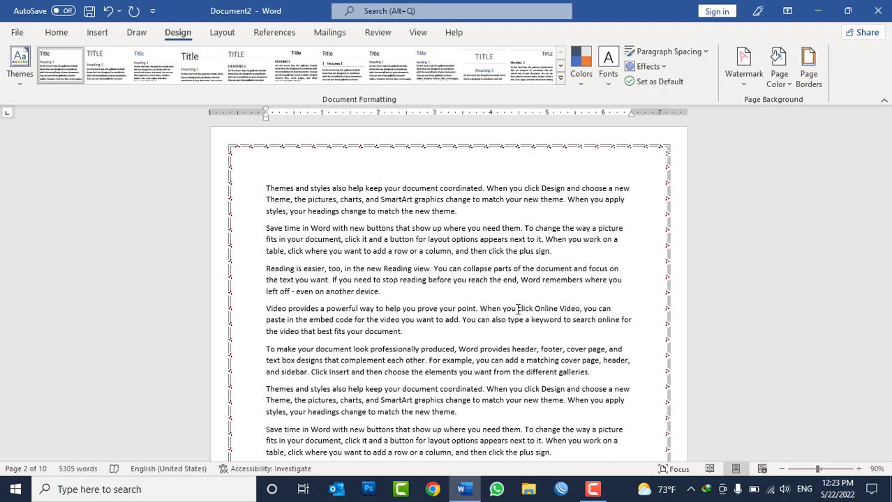
# - Review the border Options and Borders tab without changes, then select all the text
pyautogui.click(807, 82)
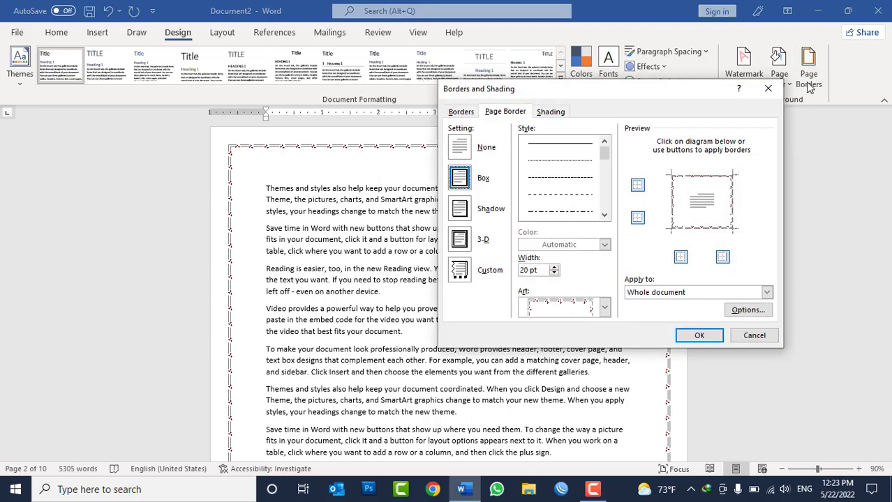
pyautogui.click(748, 310)
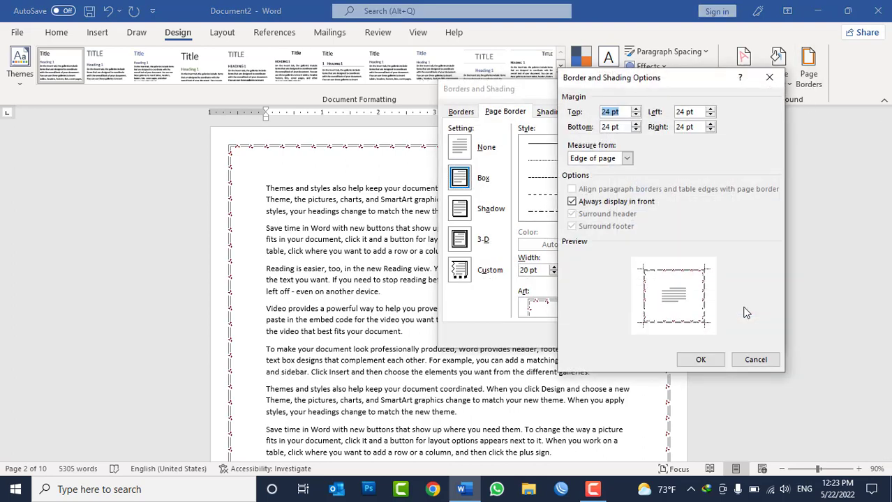
pyautogui.click(755, 359)
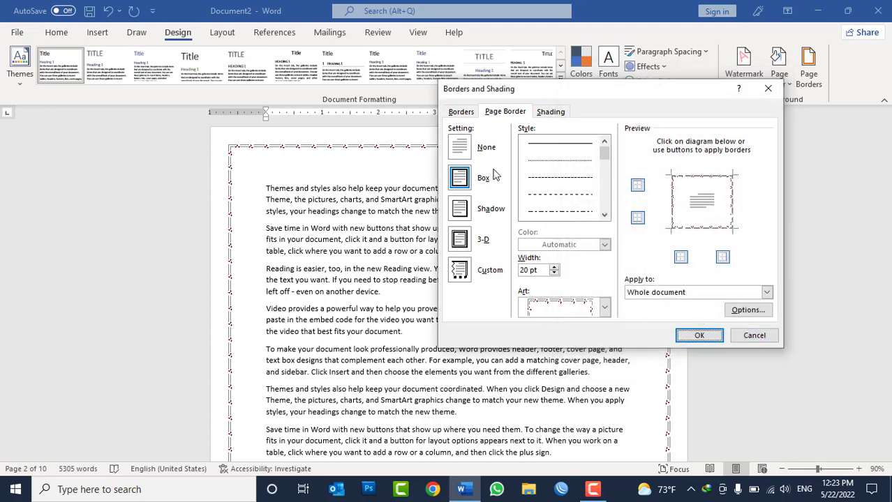
pyautogui.click(461, 112)
pyautogui.click(505, 113)
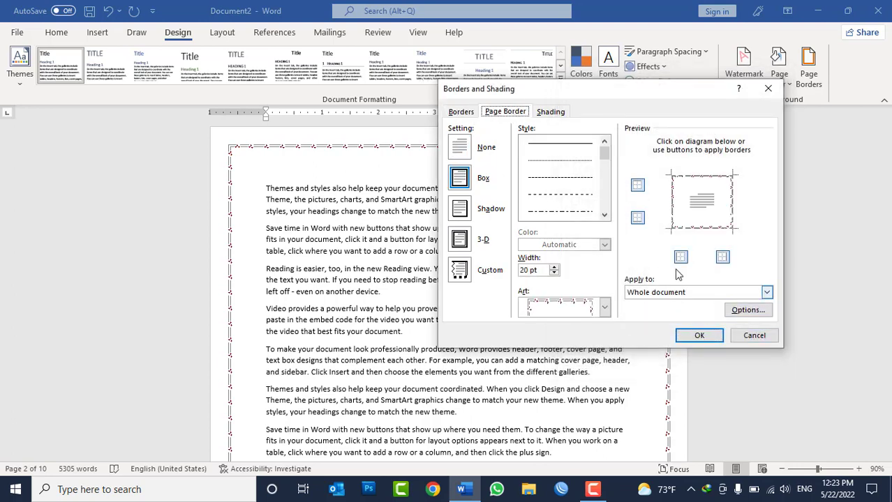
pyautogui.click(736, 335)
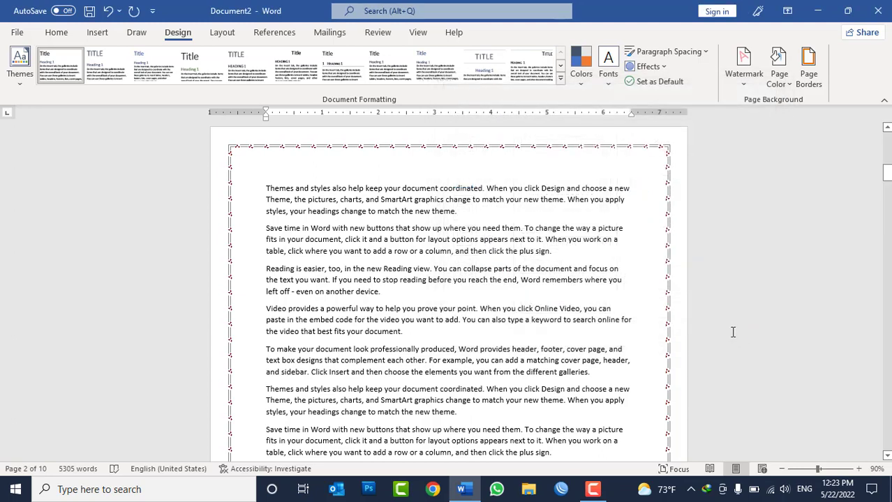
pyautogui.hotkey('ctrl', 'a')
# - Enclose the selected paragraphs in a ½ pt dash-dot Box border
pyautogui.click(808, 69)
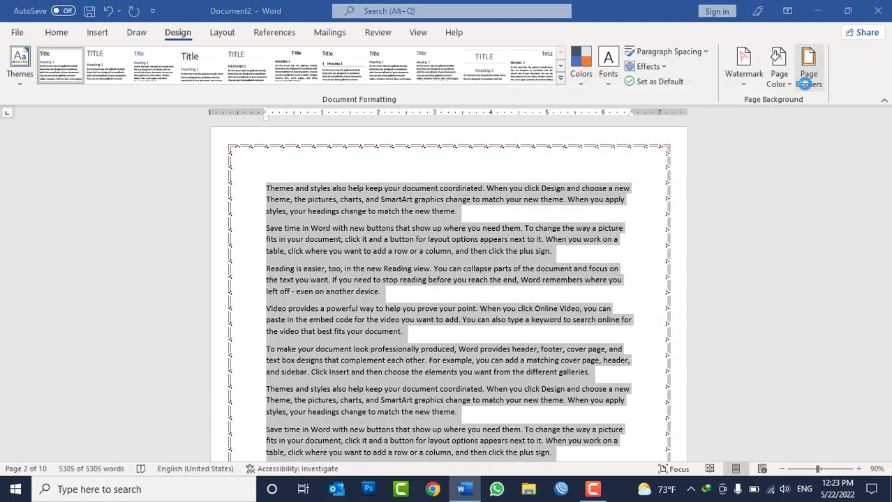
pyautogui.click(469, 113)
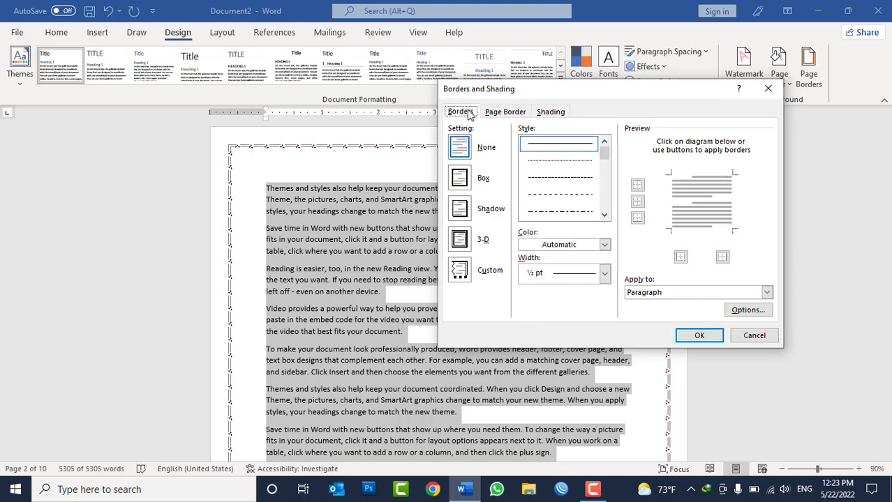
pyautogui.click(459, 179)
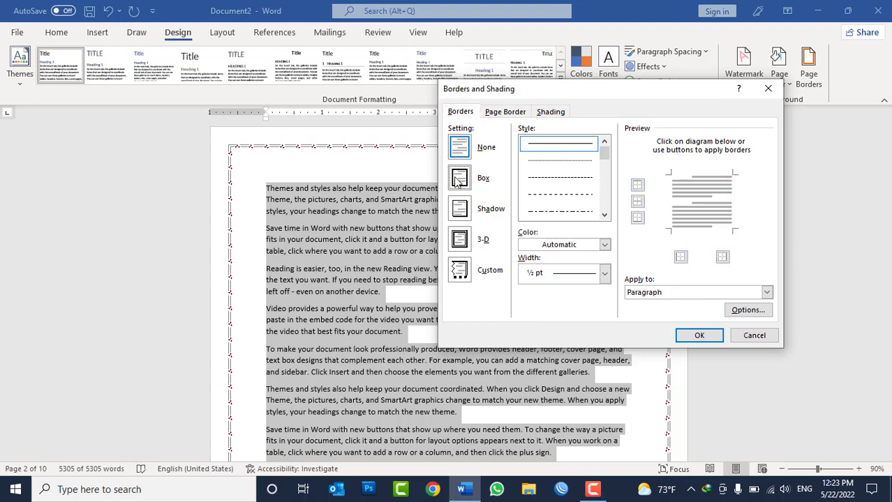
pyautogui.click(569, 211)
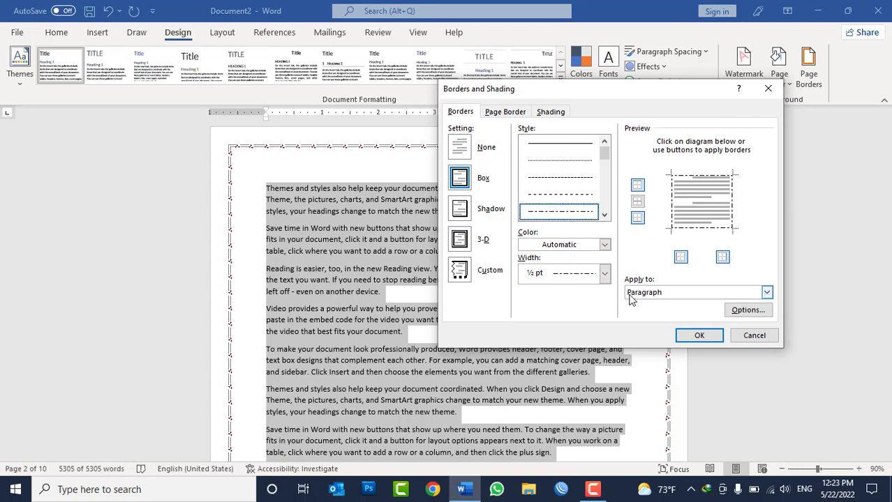
pyautogui.click(697, 338)
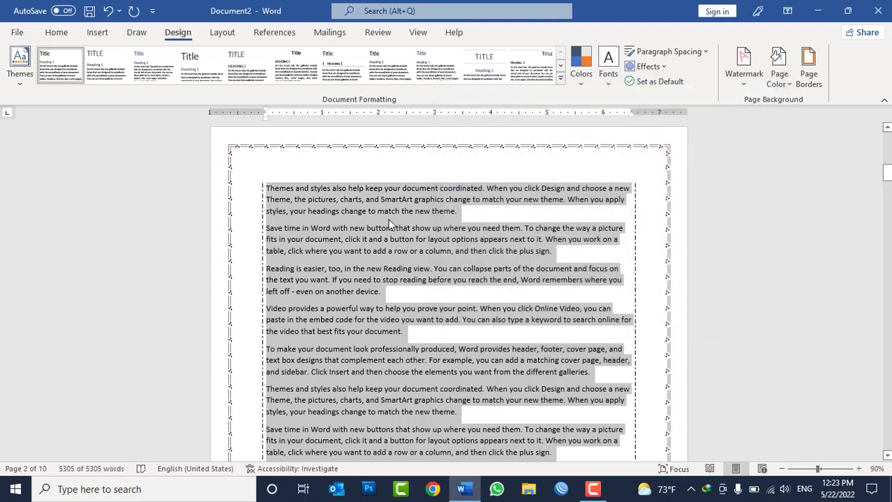
pyautogui.scroll(-2, 388, 219)
pyautogui.scroll(-5, 388, 219)
pyautogui.scroll(-6, 388, 219)
pyautogui.scroll(-5, 388, 219)
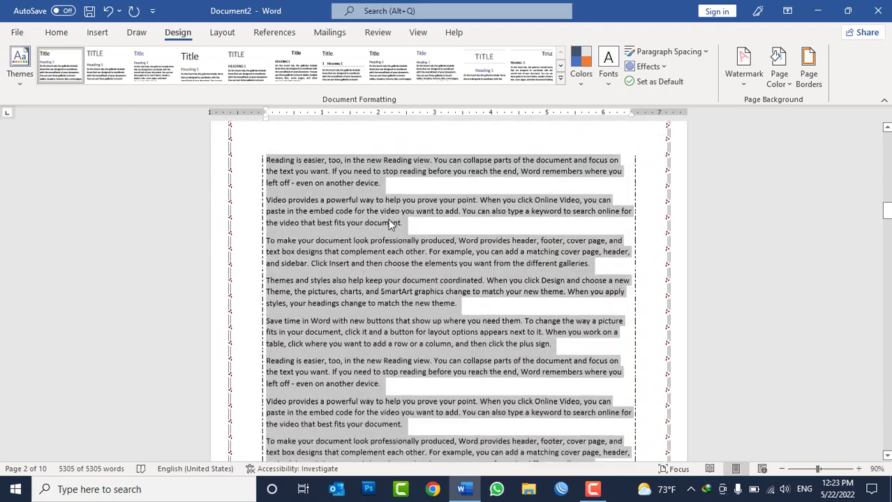
pyautogui.scroll(-5, 390, 224)
pyautogui.scroll(-5, 390, 224)
pyautogui.scroll(-5, 390, 223)
pyautogui.scroll(-5, 391, 224)
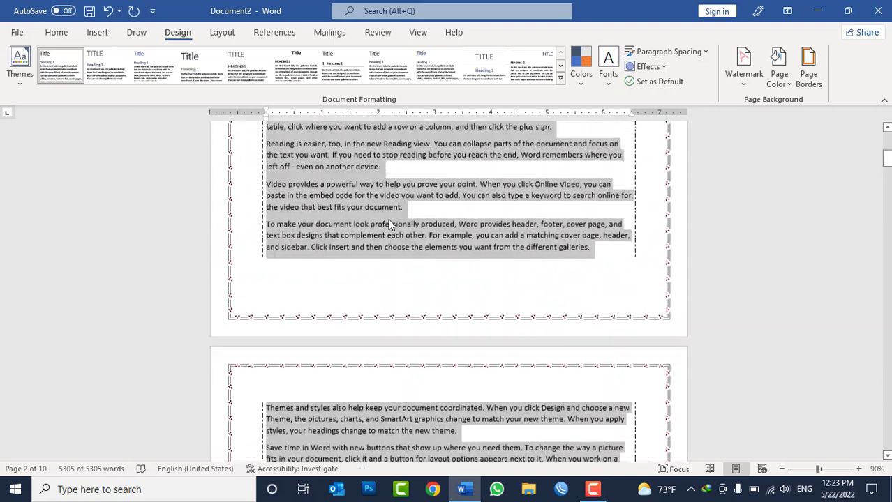
pyautogui.scroll(5, 443, 203)
pyautogui.scroll(5, 445, 204)
pyautogui.scroll(3, 445, 204)
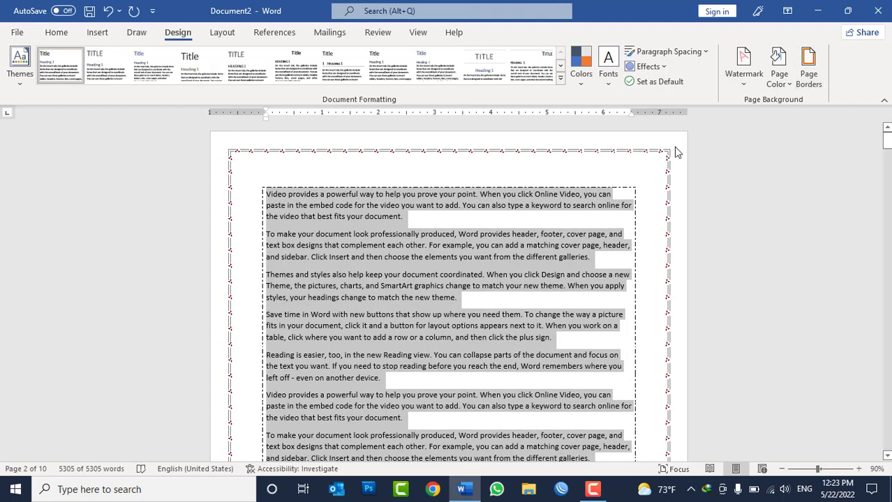
# - In the page border margin options, try Measure from Text, then Edge of page
pyautogui.click(808, 70)
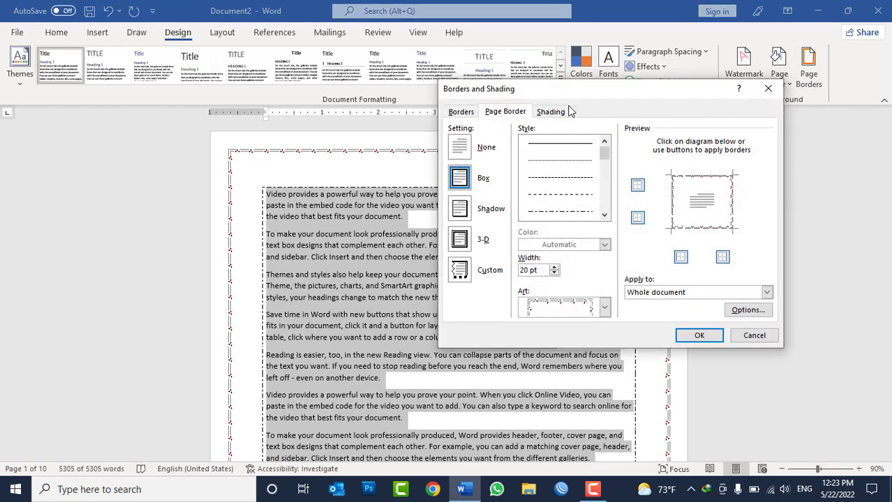
pyautogui.moveTo(569, 96); pyautogui.dragTo(678, 86)
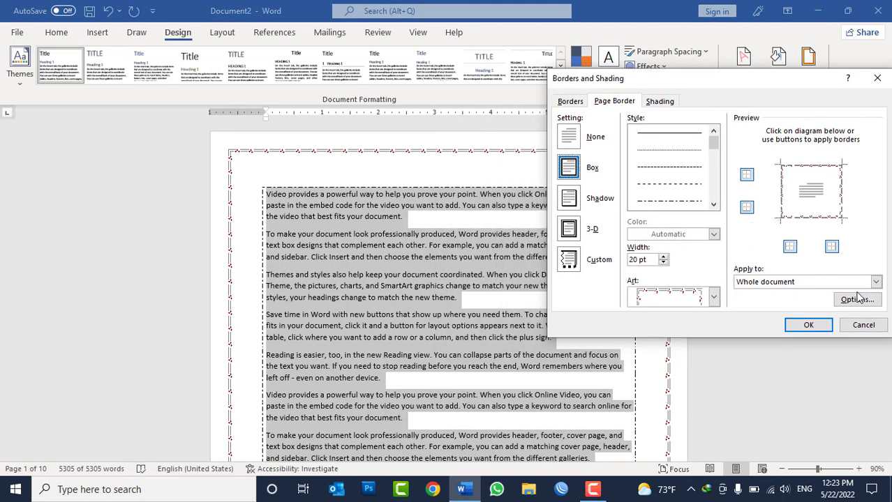
pyautogui.click(857, 299)
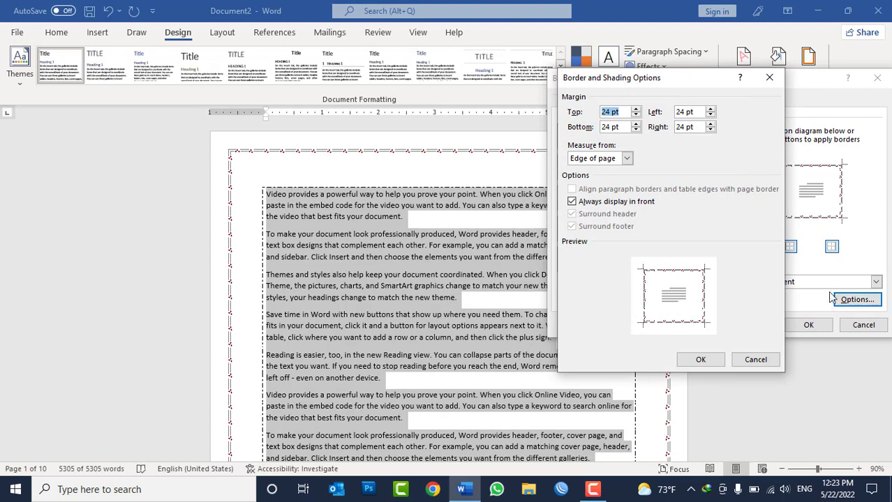
pyautogui.click(588, 161)
pyautogui.click(585, 174)
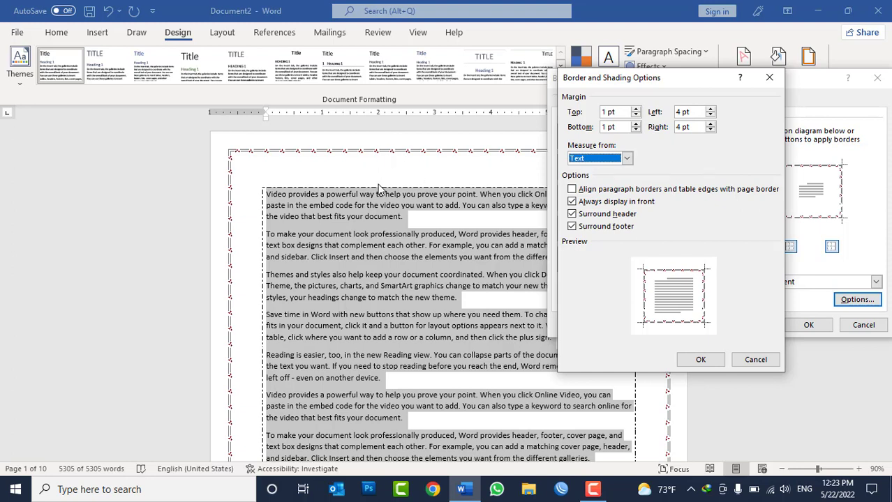
pyautogui.click(589, 159)
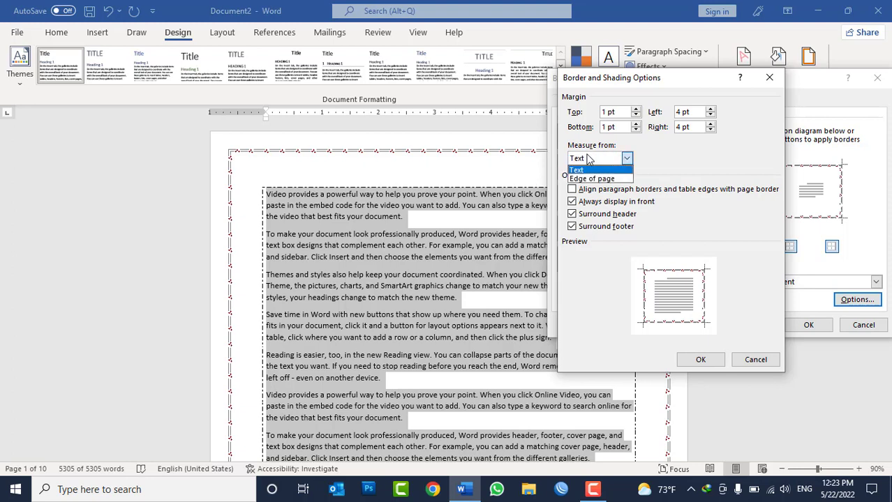
pyautogui.click(592, 179)
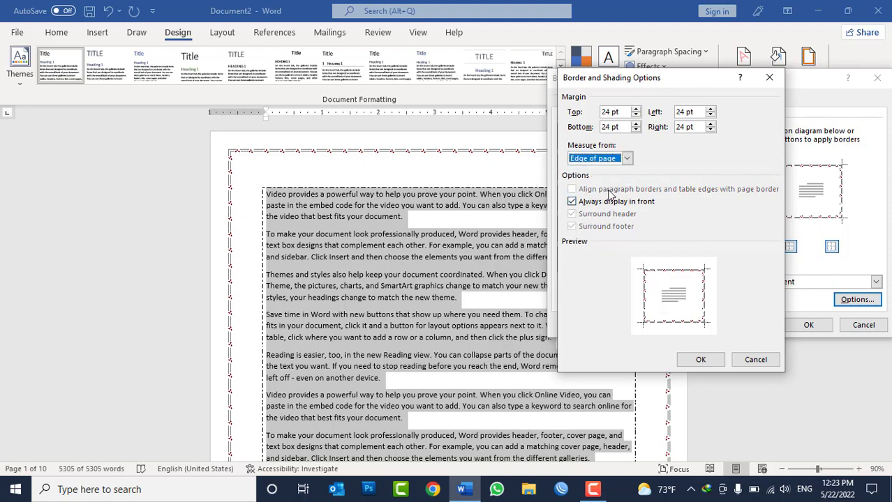
# - Measure the art page border from Text (1 pt top/bottom, 4 pt sides) and apply it
pyautogui.click(594, 160)
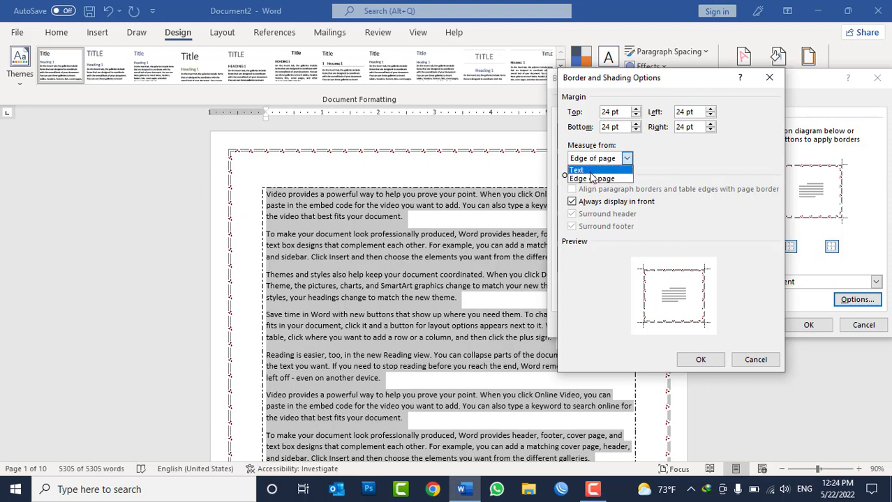
pyautogui.click(590, 173)
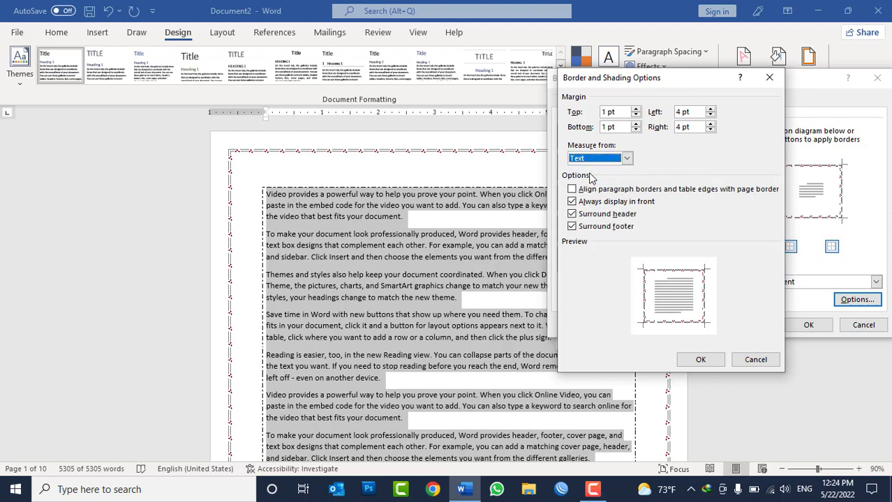
pyautogui.click(701, 360)
pyautogui.click(802, 325)
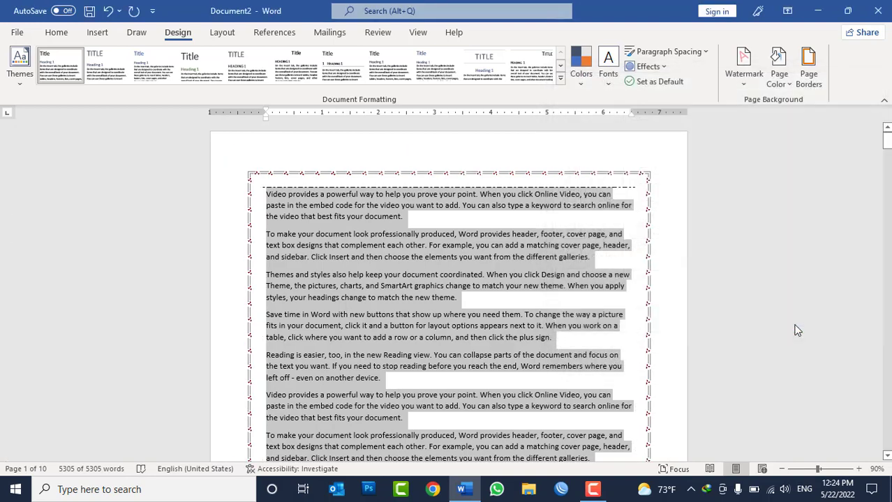
pyautogui.scroll(-3, 703, 351)
pyautogui.scroll(-3, 703, 291)
pyautogui.scroll(-2, 703, 291)
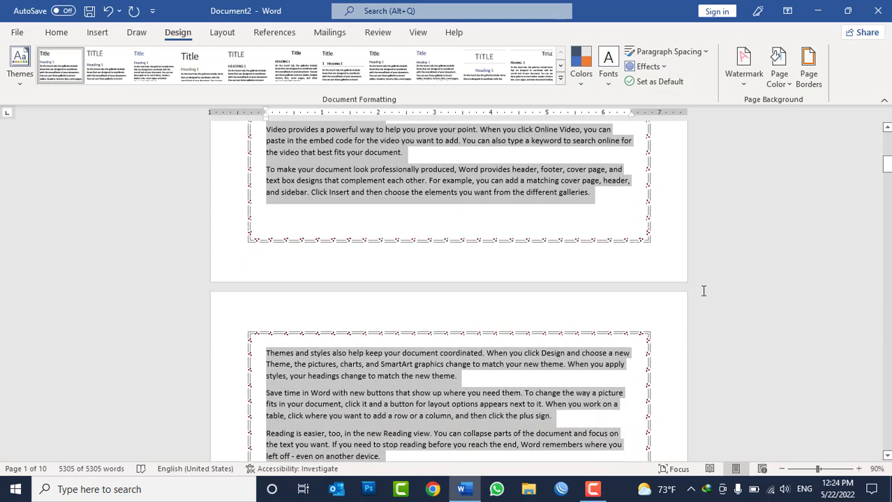
pyautogui.scroll(5, 705, 296)
pyautogui.scroll(5, 705, 297)
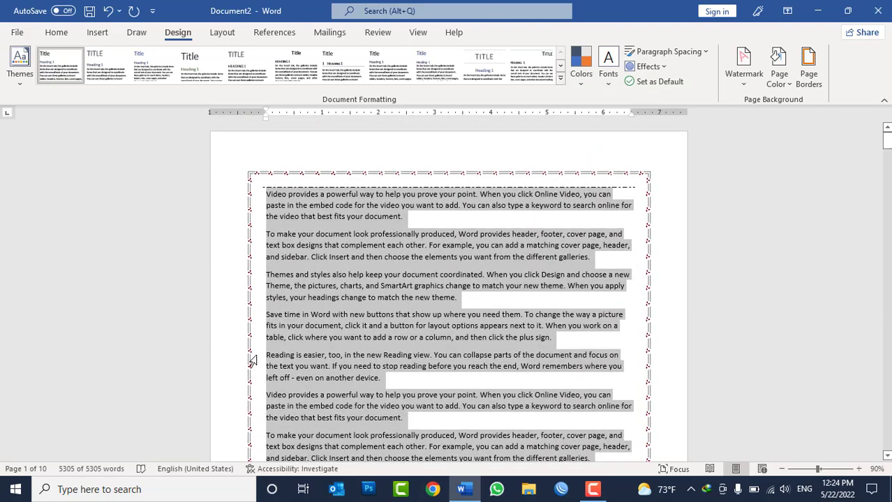
pyautogui.scroll(-5, 327, 374)
pyautogui.scroll(-3, 434, 400)
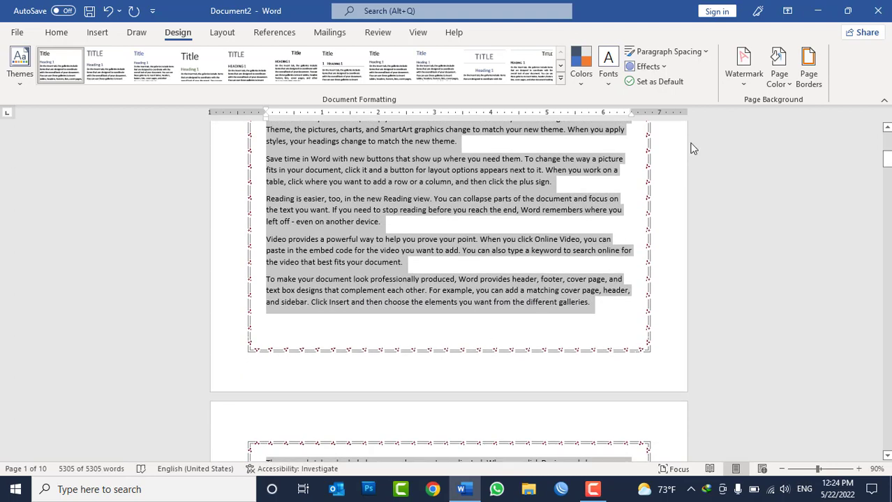
pyautogui.scroll(-15, 647, 168)
# - Toggle aligning paragraph borders with the page border and apply the page border
pyautogui.click(807, 79)
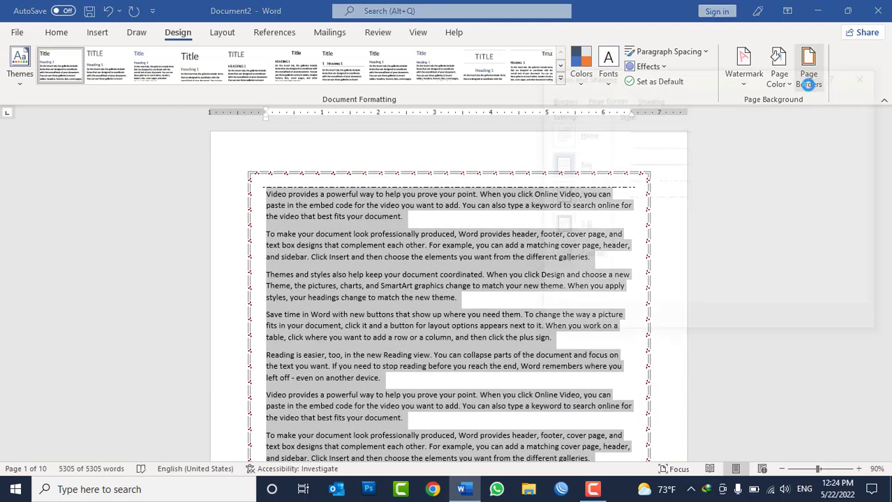
pyautogui.click(846, 296)
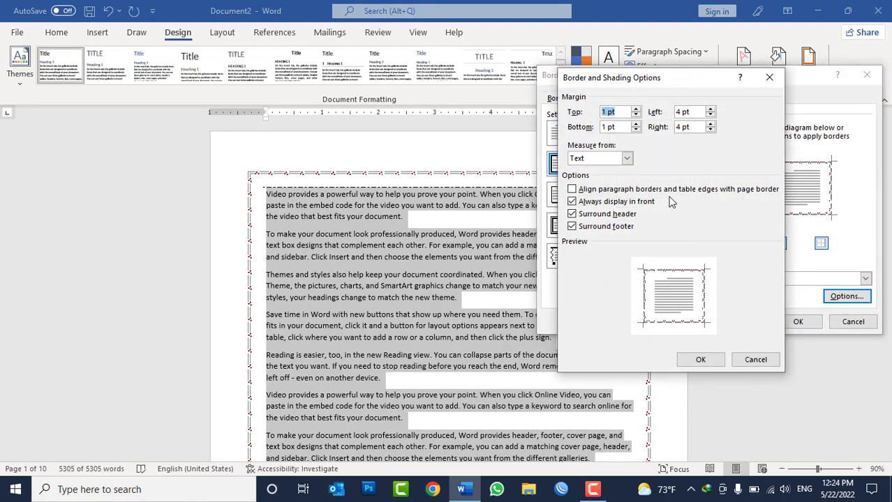
pyautogui.click(597, 194)
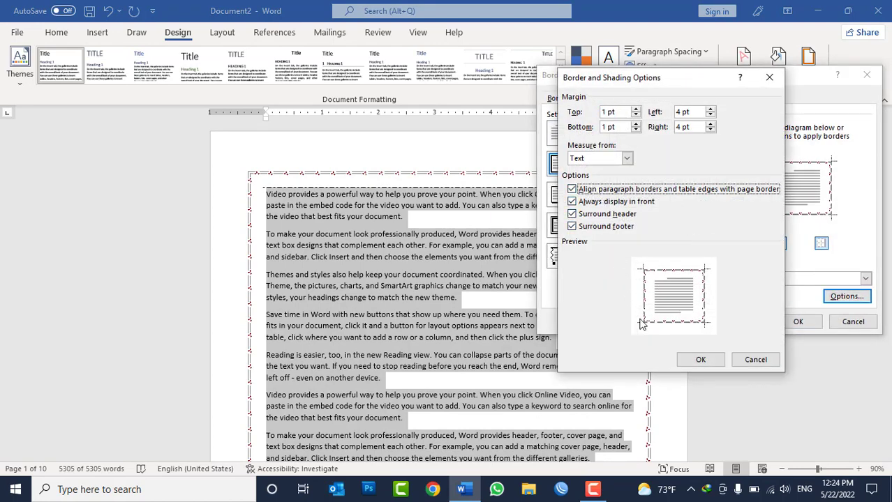
pyautogui.click(700, 361)
pyautogui.click(796, 321)
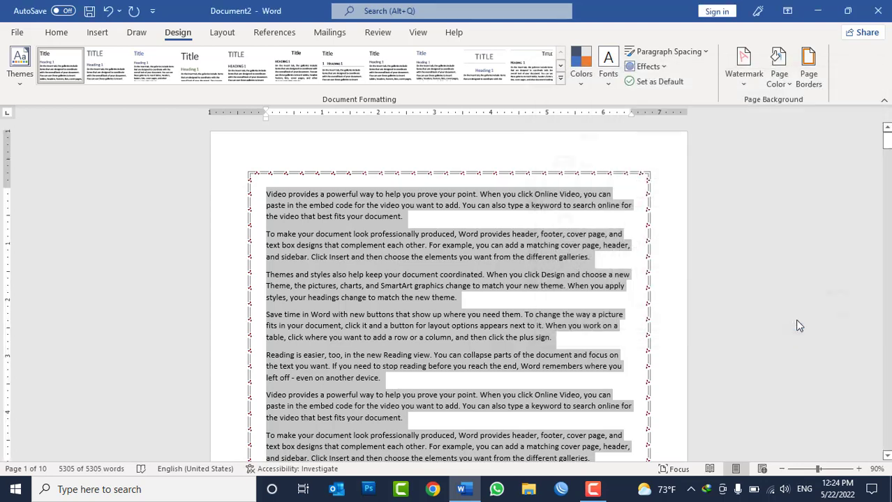
# - Measure the page border from the Edge of page instead
pyautogui.click(808, 70)
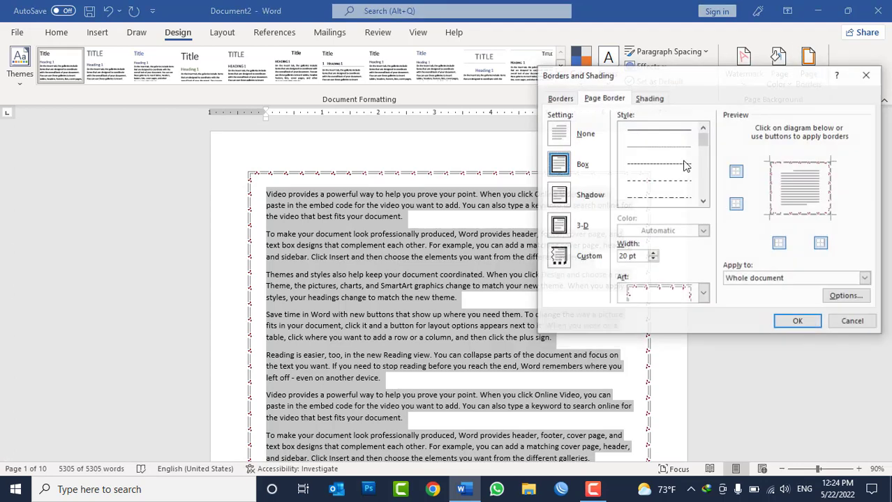
pyautogui.click(846, 296)
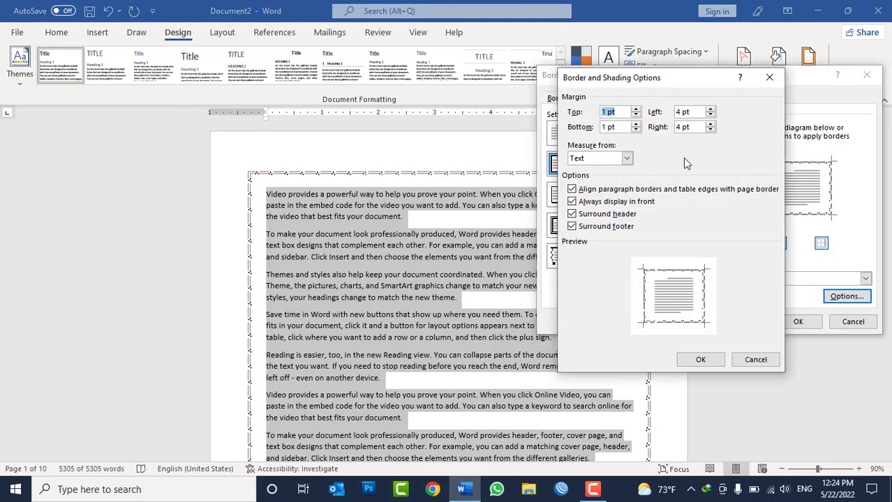
pyautogui.click(599, 159)
pyautogui.click(591, 179)
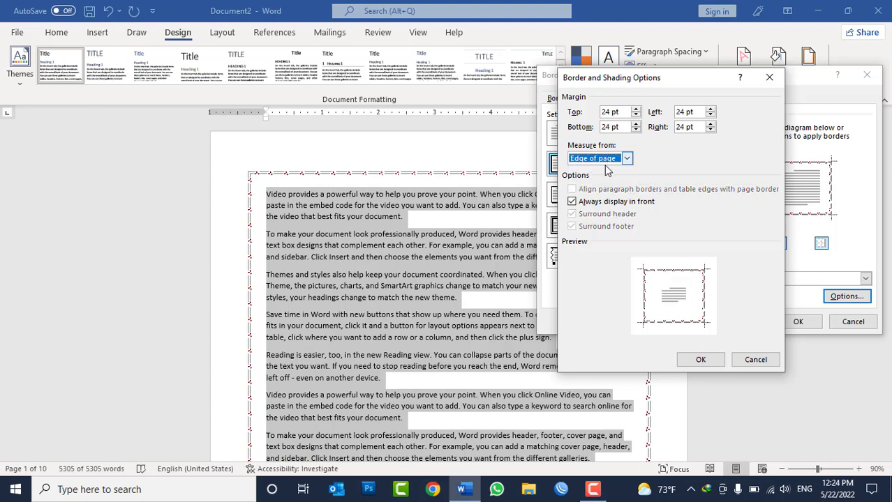
pyautogui.click(700, 359)
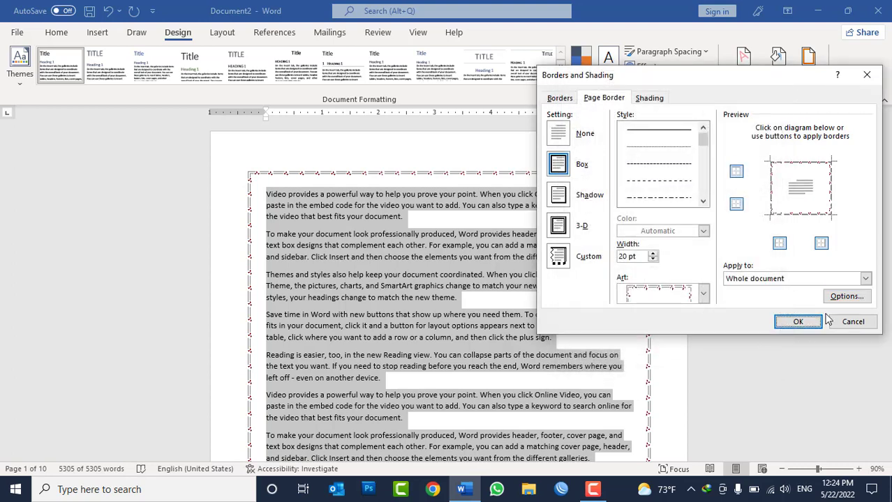
pyautogui.click(796, 321)
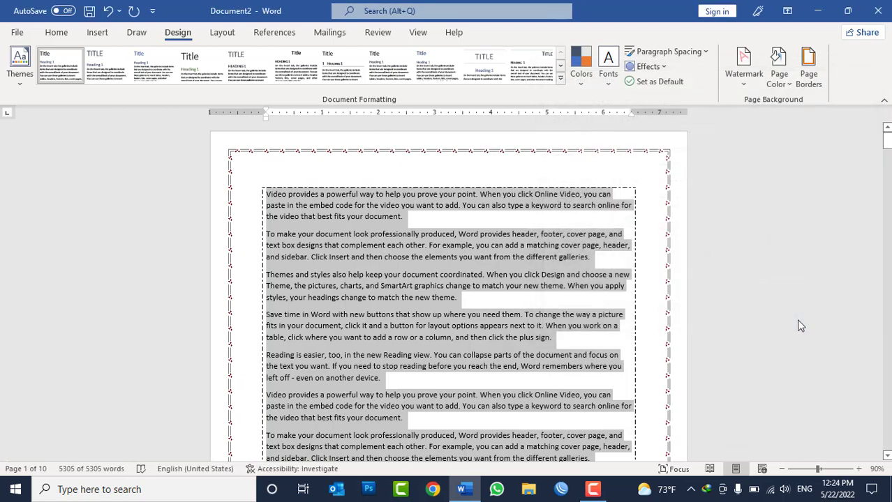
# - Return the page border to measuring from Text at 1 pt/4 pt margins
pyautogui.click(807, 74)
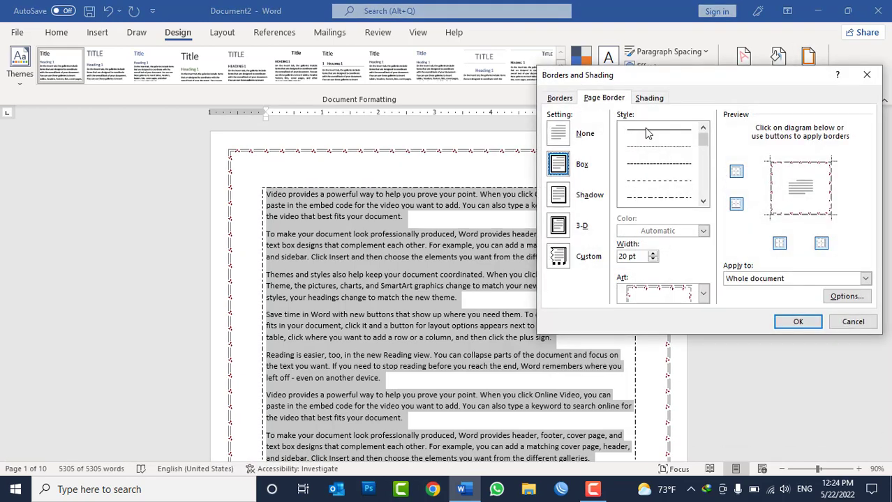
pyautogui.click(846, 296)
pyautogui.click(598, 159)
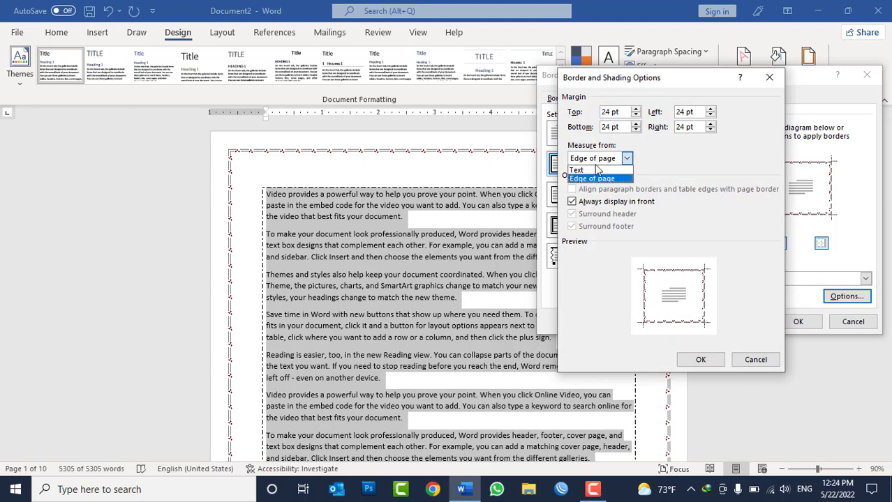
pyautogui.click(586, 170)
pyautogui.click(700, 361)
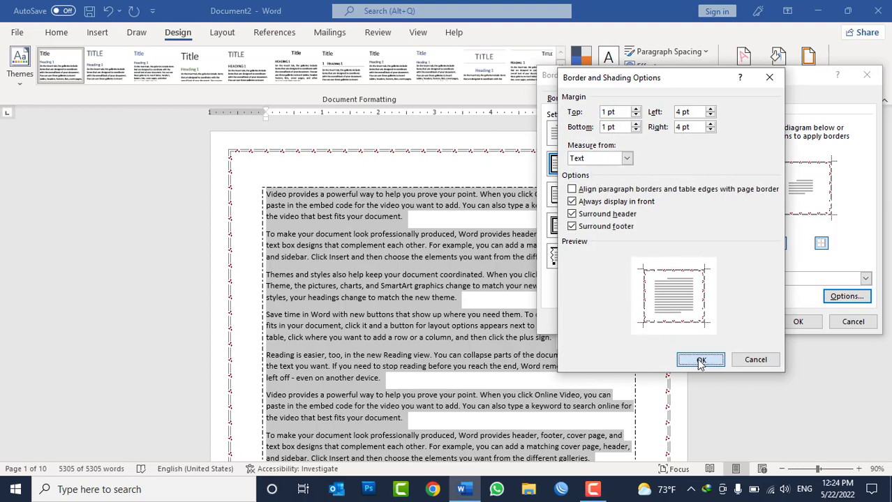
pyautogui.click(798, 322)
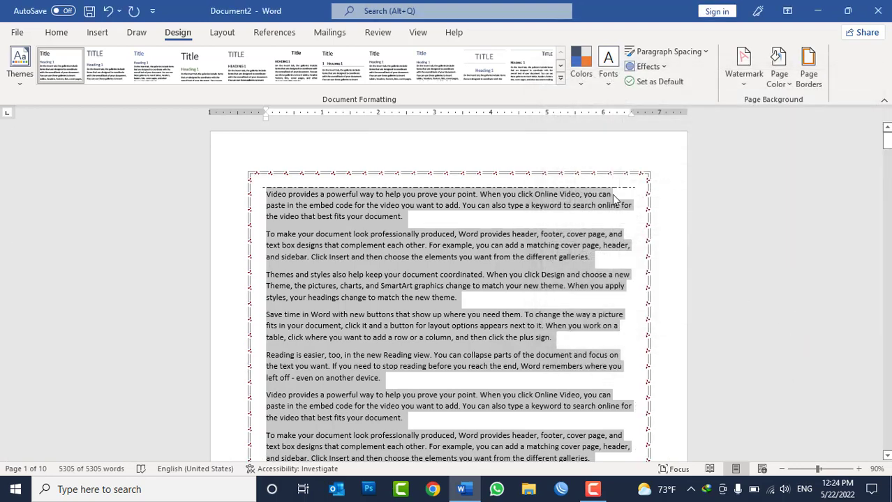
pyautogui.scroll(-3, 297, 342)
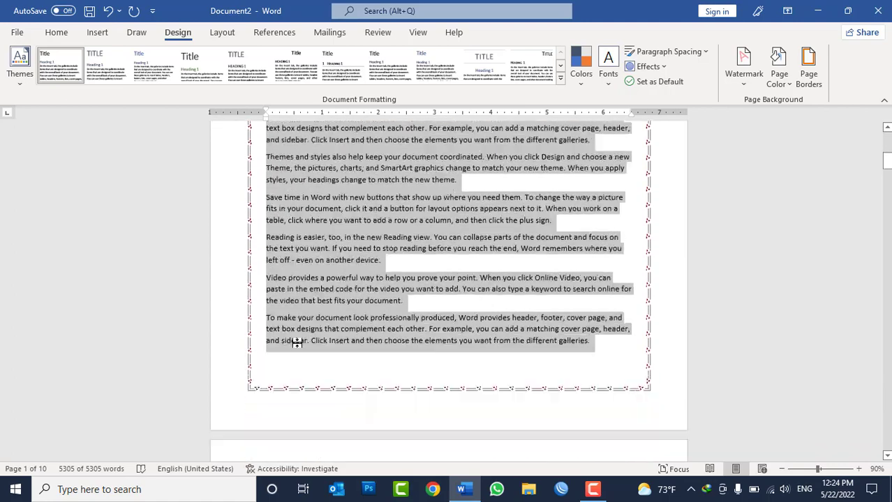
pyautogui.scroll(-2, 296, 342)
pyautogui.scroll(4, 299, 343)
# - Change the page border to the 12 pt red-flower art border
pyautogui.click(807, 68)
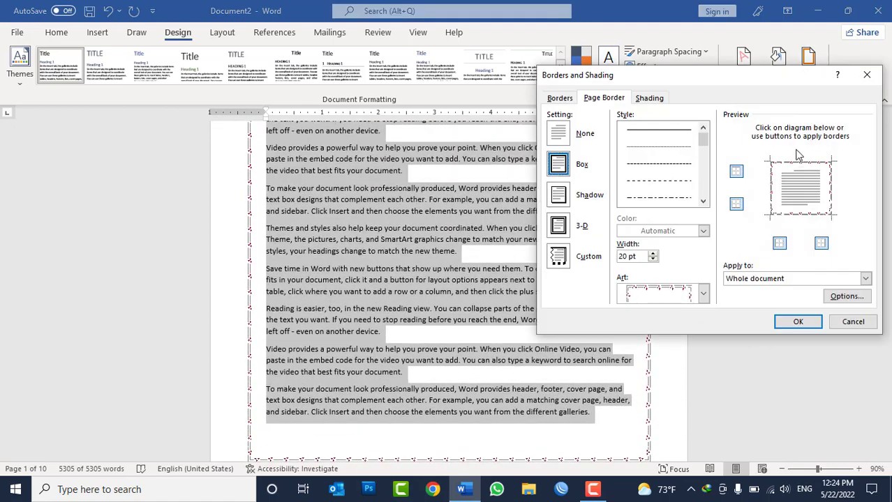
pyautogui.click(663, 293)
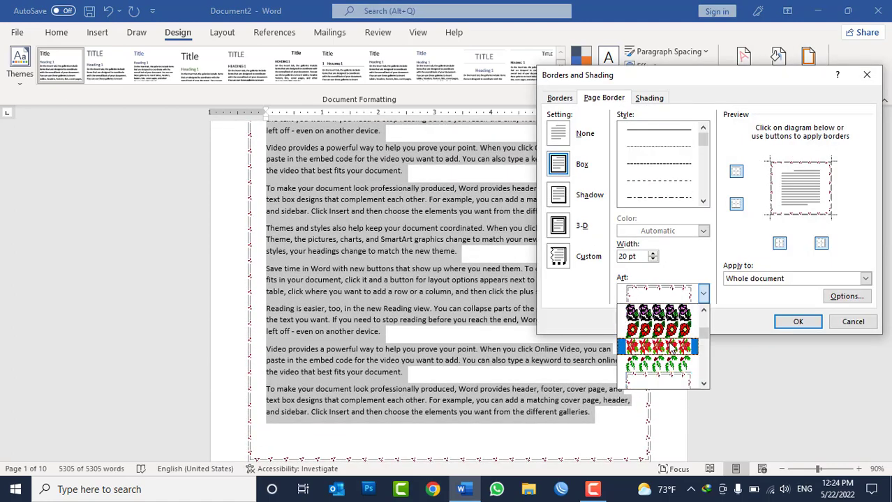
pyautogui.click(674, 343)
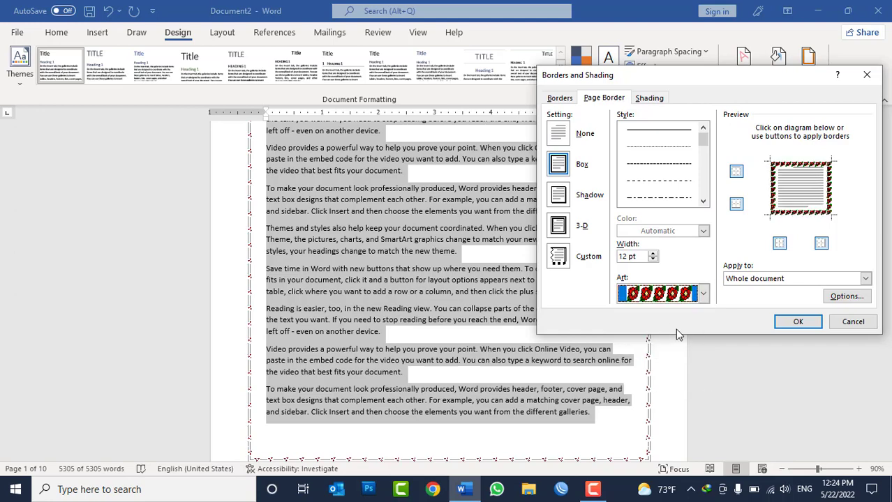
pyautogui.click(775, 323)
pyautogui.scroll(5, 551, 307)
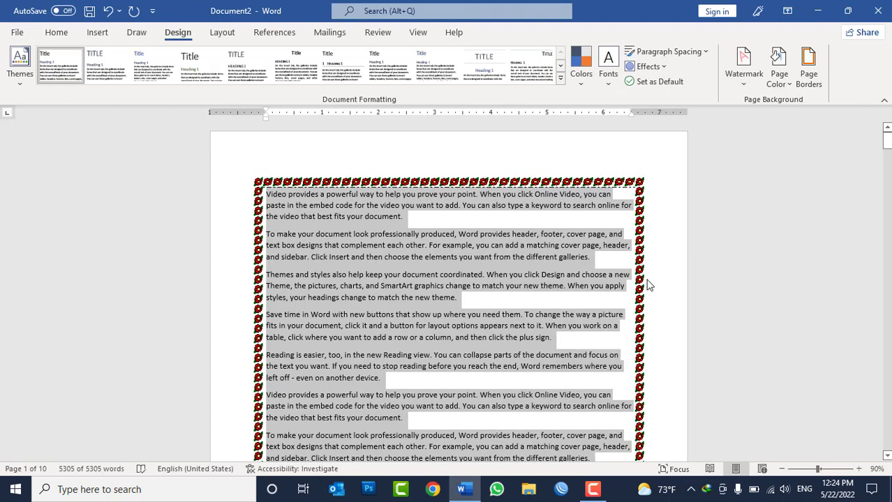
pyautogui.scroll(-3, 648, 284)
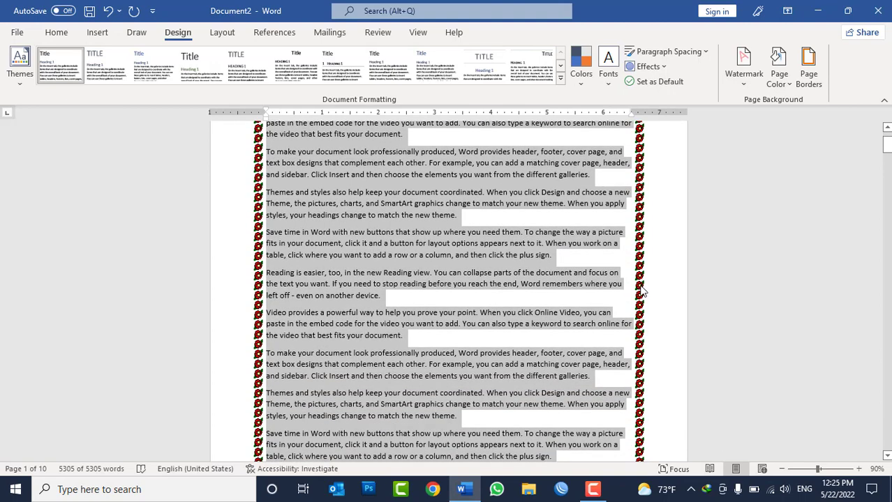
# - Tick aligning paragraph borders and table edges with the page border
pyautogui.click(807, 73)
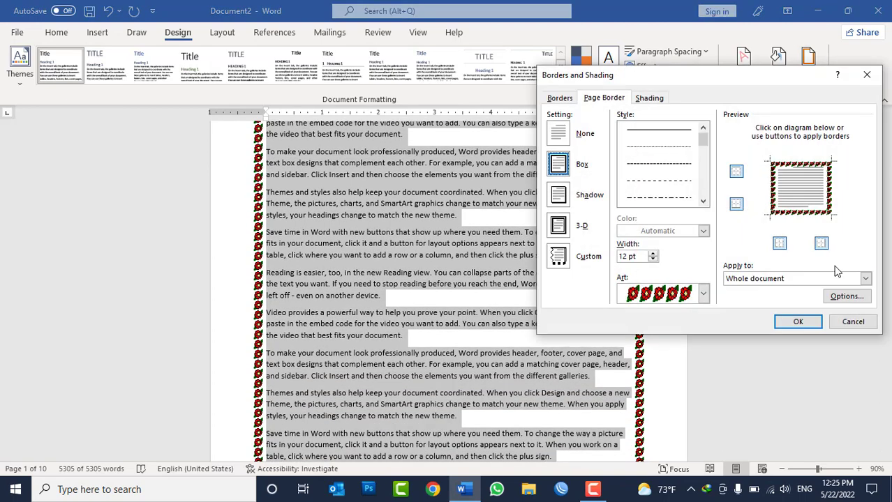
pyautogui.click(846, 296)
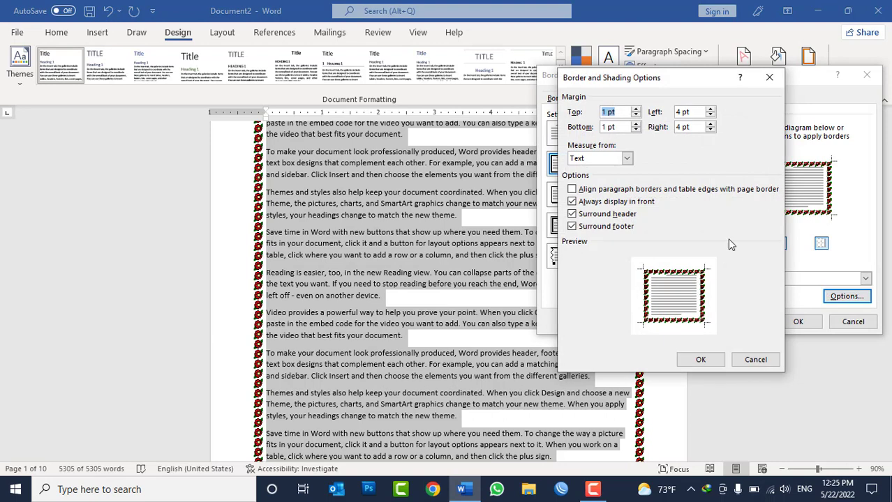
pyautogui.click(608, 193)
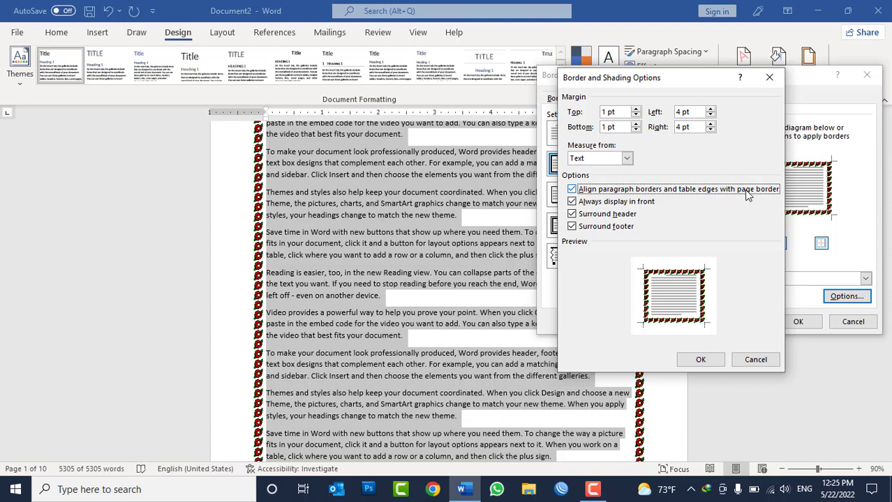
# - Apply the red art page border to the whole document
pyautogui.click(701, 359)
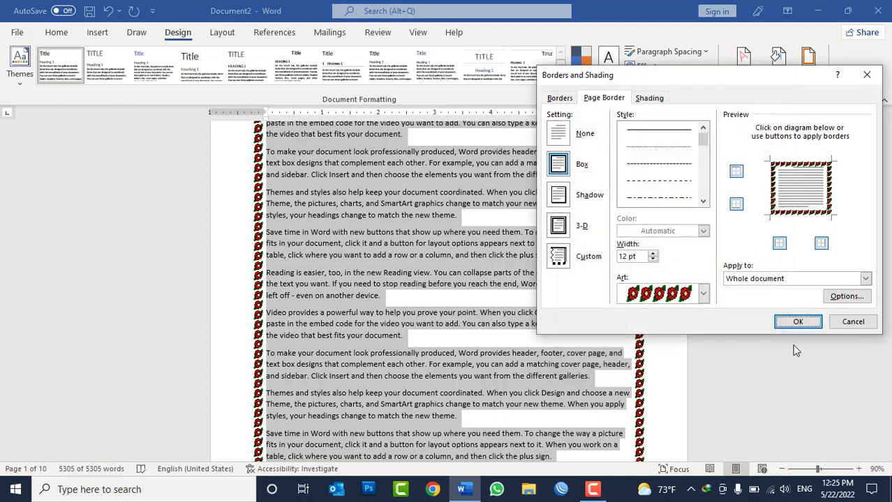
pyautogui.click(798, 322)
pyautogui.scroll(3, 527, 271)
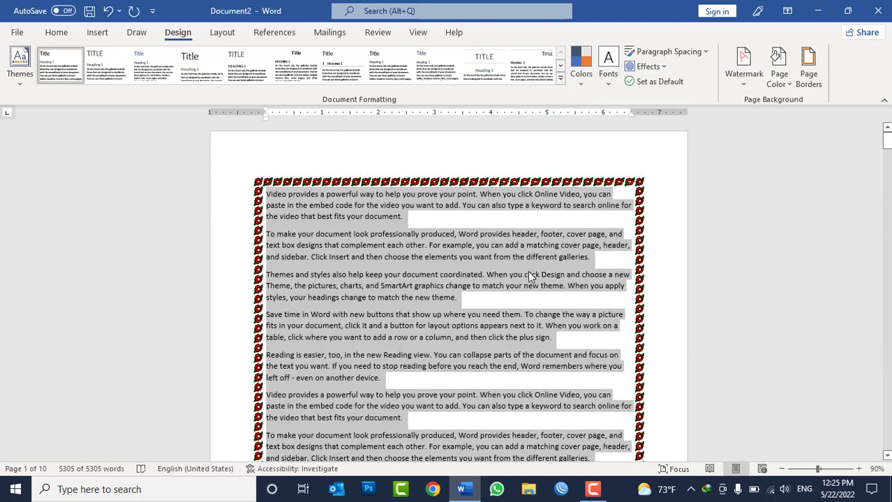
pyautogui.click(599, 190)
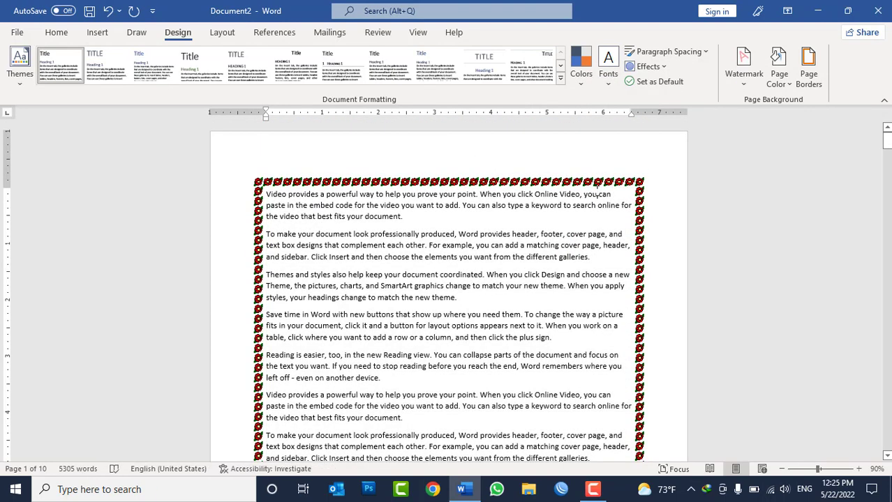
pyautogui.scroll(-2, 598, 193)
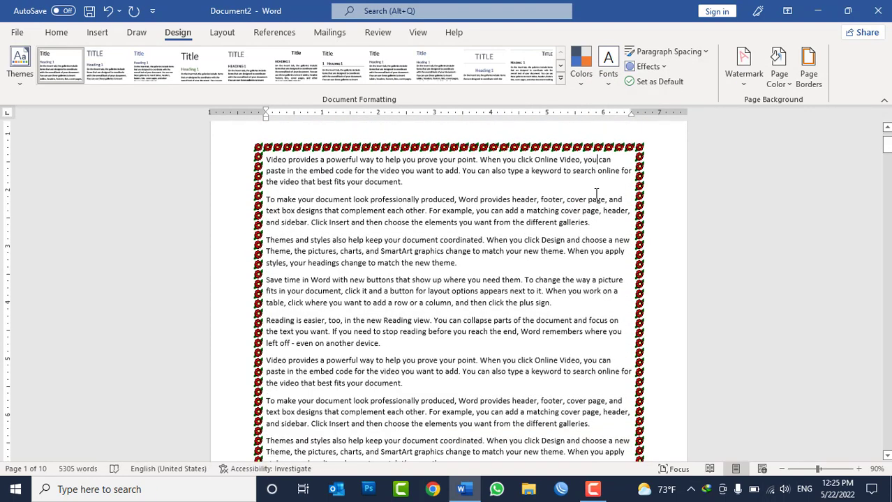
pyautogui.scroll(-8, 598, 193)
pyautogui.scroll(-3, 598, 193)
pyautogui.scroll(3, 597, 195)
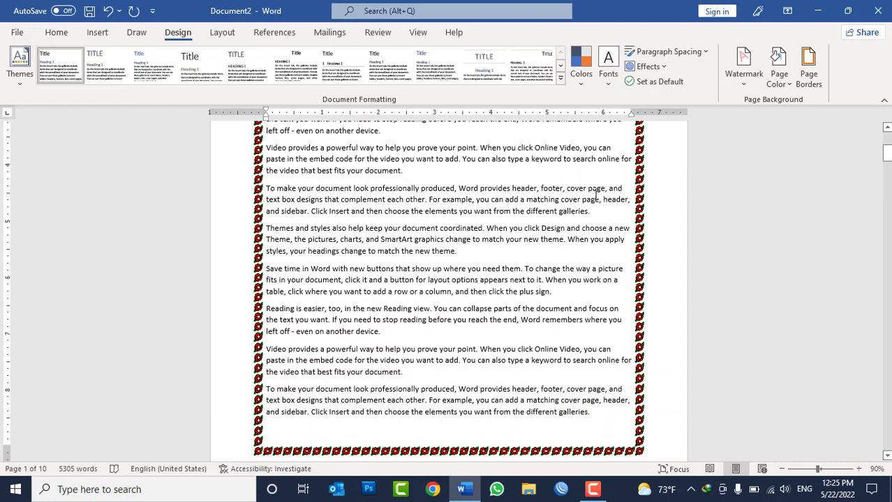
# - With all text selected, turn off aligning paragraph borders with the page border
pyautogui.hotkey('ctrl', 'a')
pyautogui.click(808, 70)
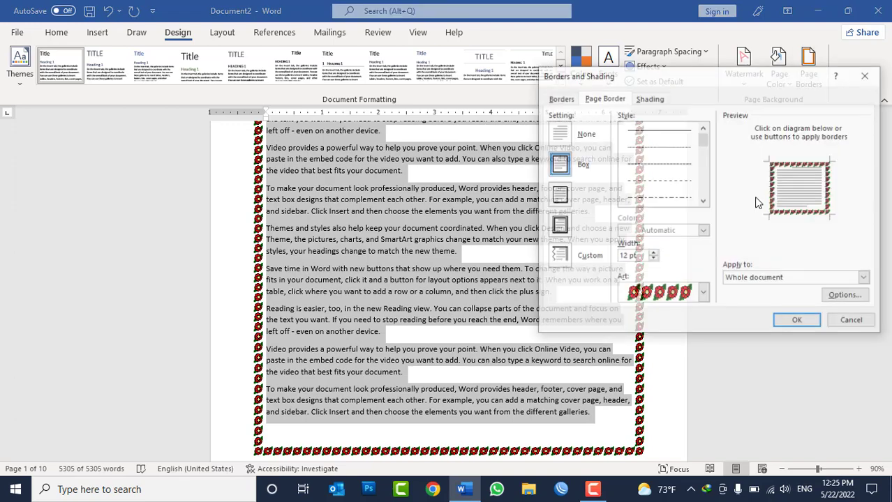
pyautogui.click(847, 295)
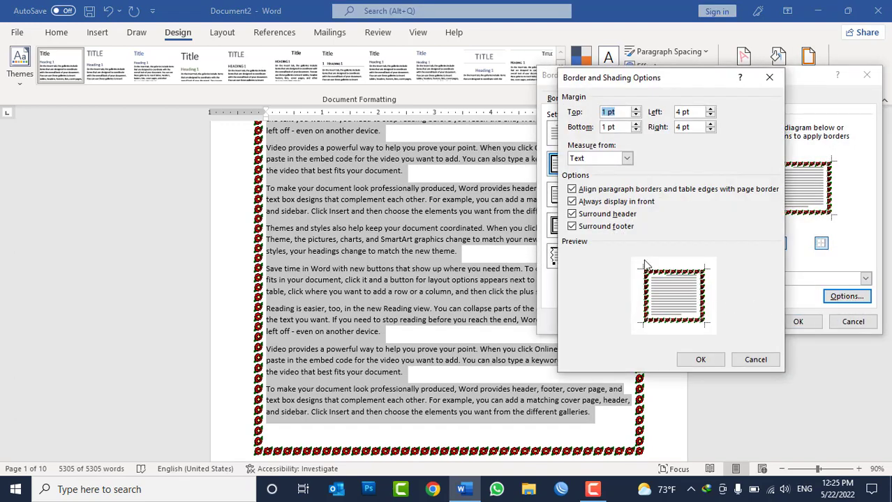
pyautogui.click(597, 190)
pyautogui.click(701, 359)
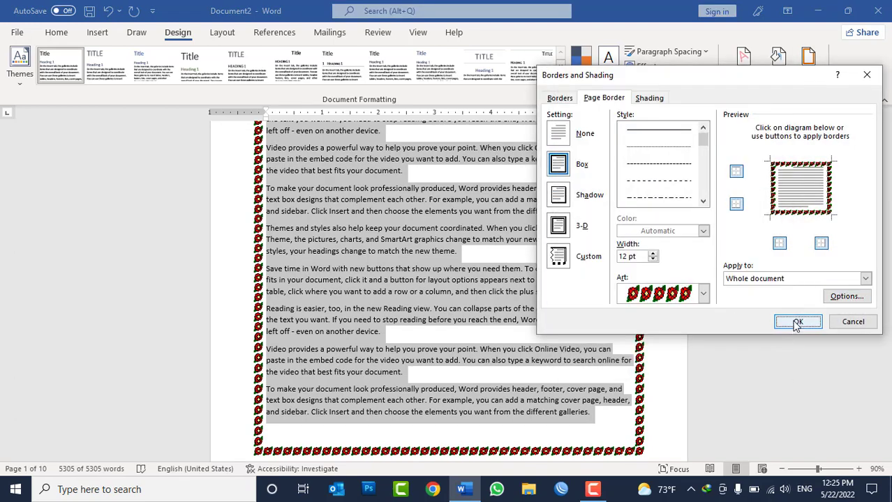
pyautogui.click(797, 322)
pyautogui.scroll(5, 453, 245)
pyautogui.click(459, 220)
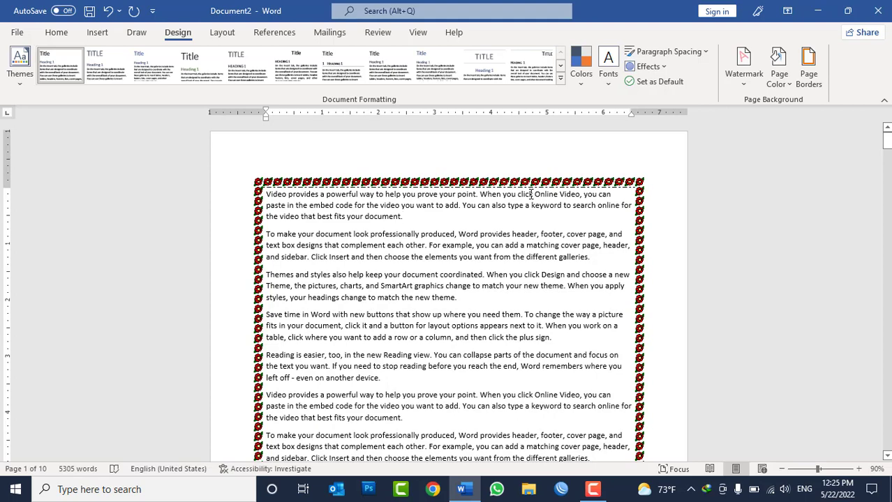
pyautogui.hotkey('ctrl', 'a')
pyautogui.click(806, 77)
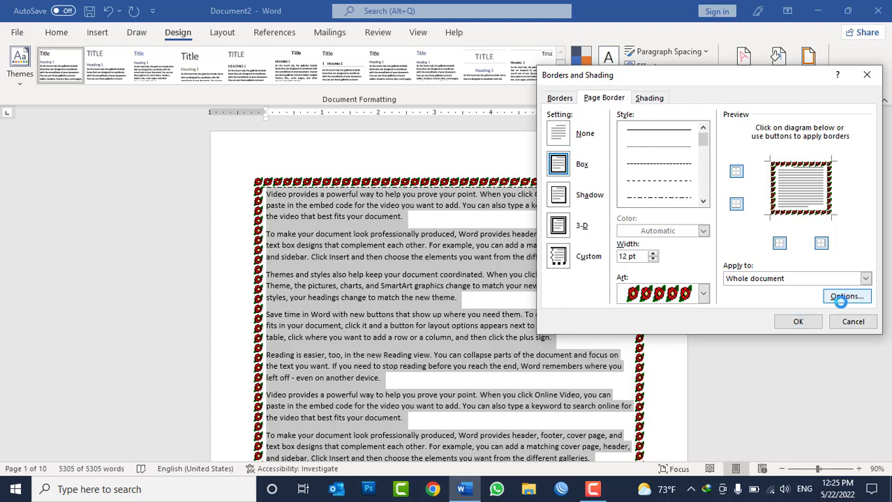
pyautogui.click(844, 297)
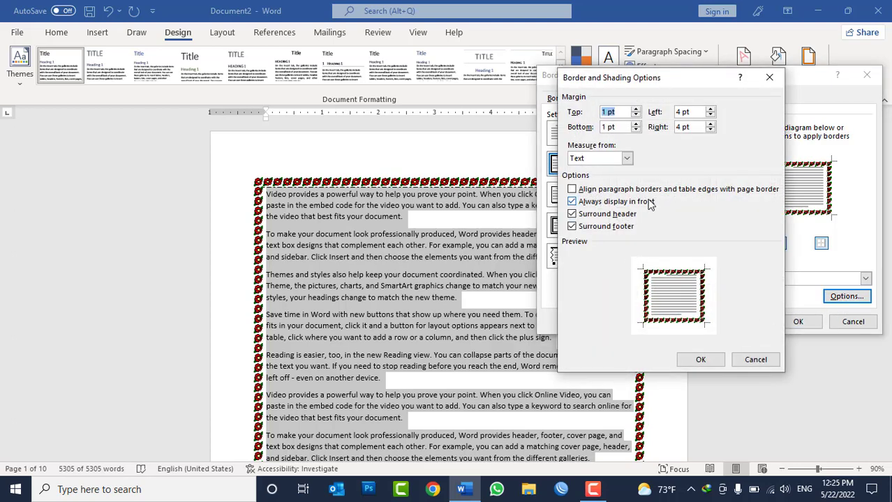
pyautogui.click(751, 360)
pyautogui.click(851, 323)
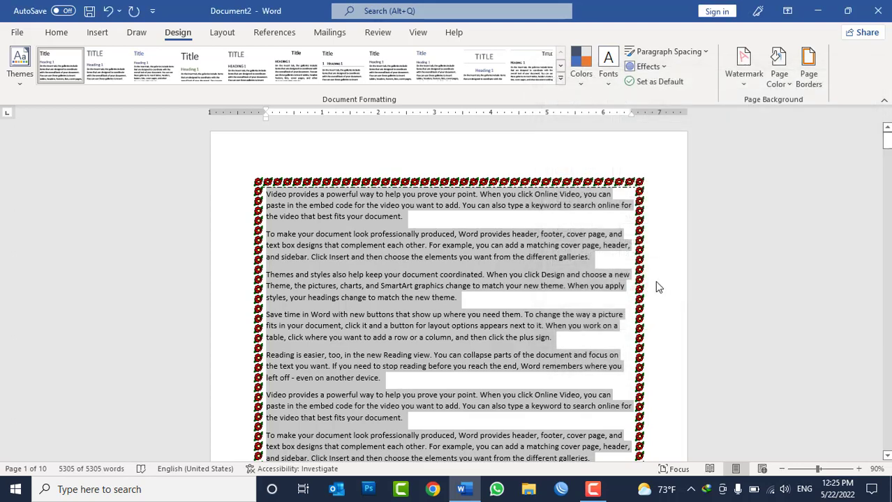
pyautogui.click(455, 221)
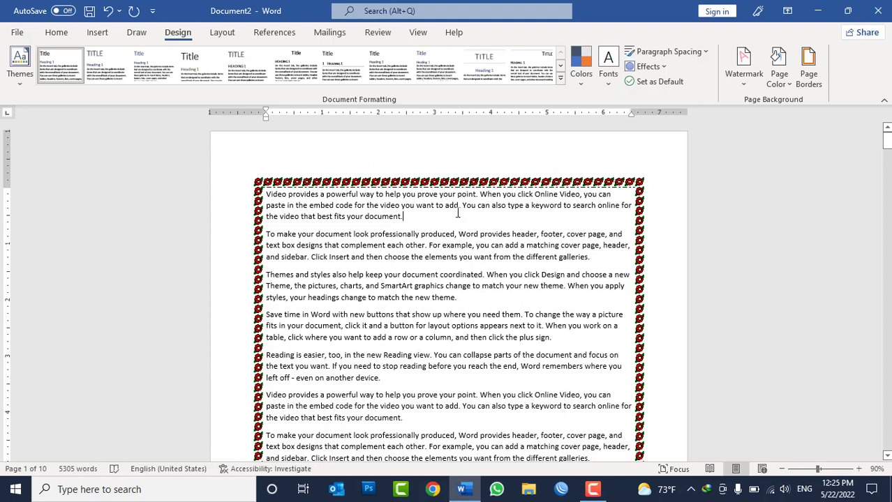
# - Draw an oval shape just above the top edge of the red border
pyautogui.click(97, 32)
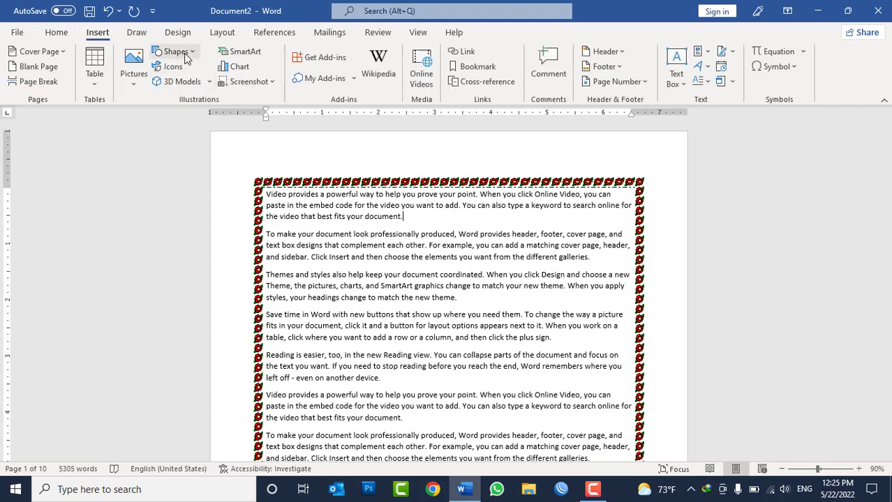
pyautogui.click(186, 59)
pyautogui.click(210, 87)
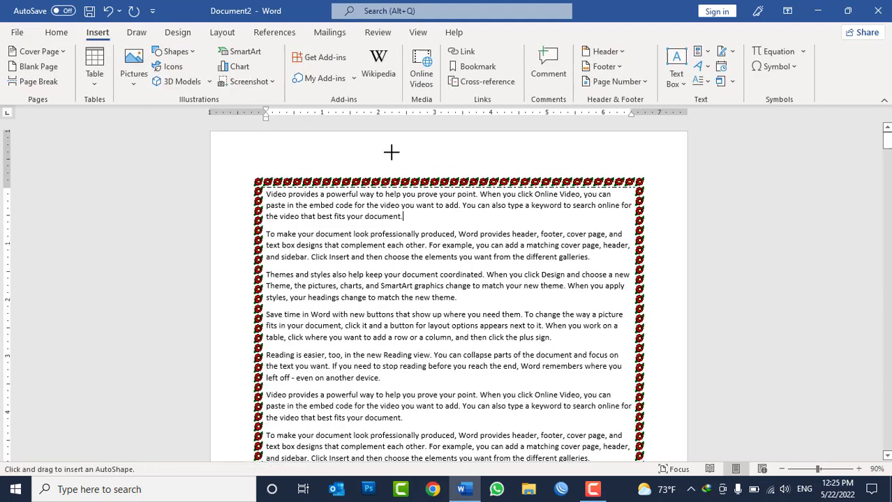
pyautogui.moveTo(403, 145); pyautogui.dragTo(452, 190)
pyautogui.click(462, 222)
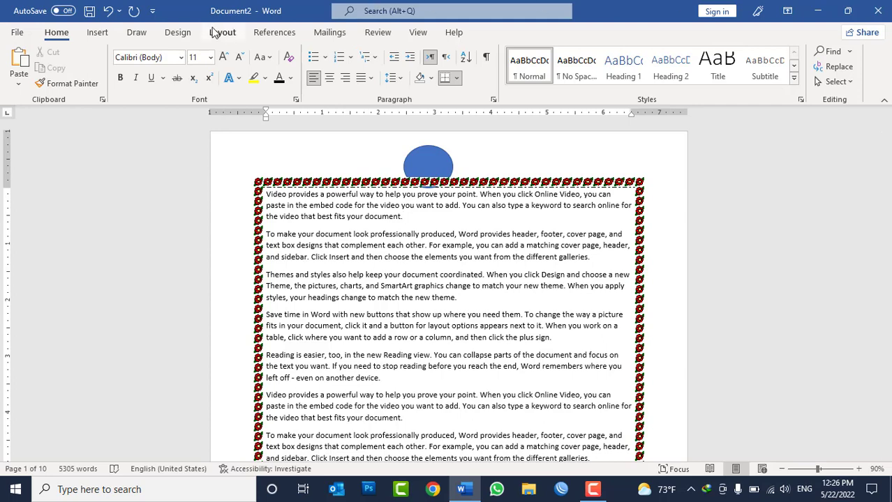
# - Uncheck 'Always display in front' in the page border options and apply
pyautogui.click(178, 33)
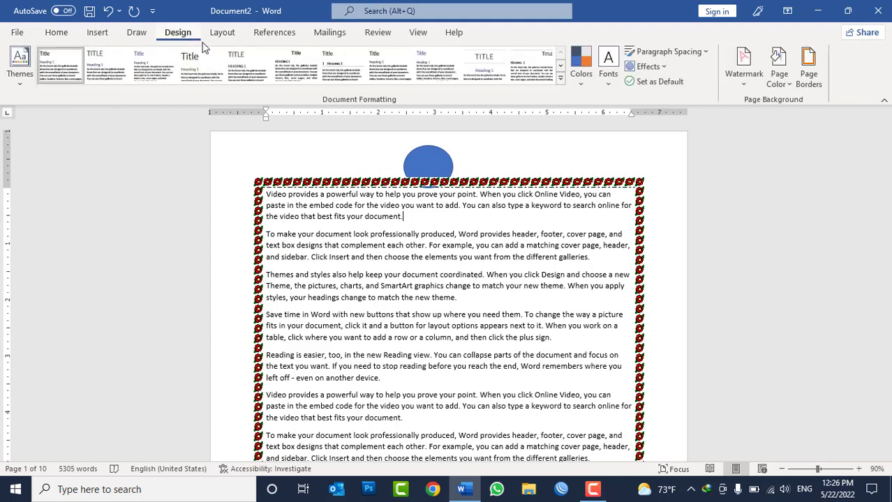
pyautogui.click(808, 68)
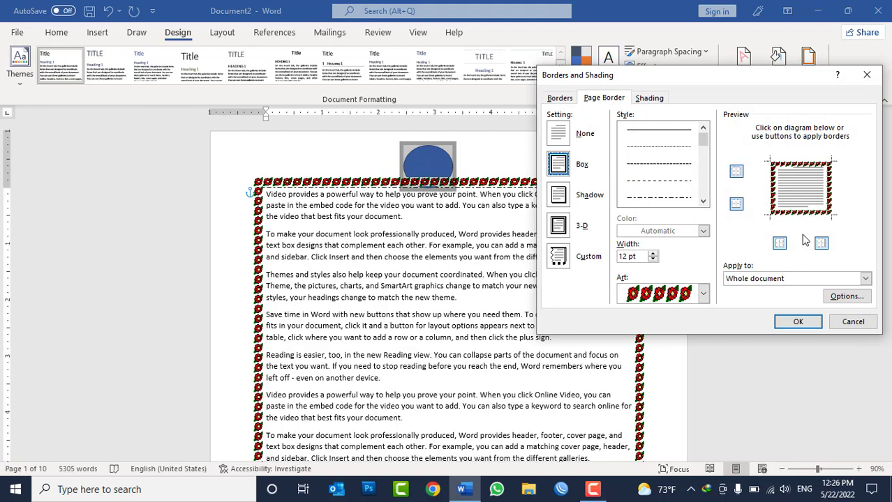
pyautogui.click(843, 301)
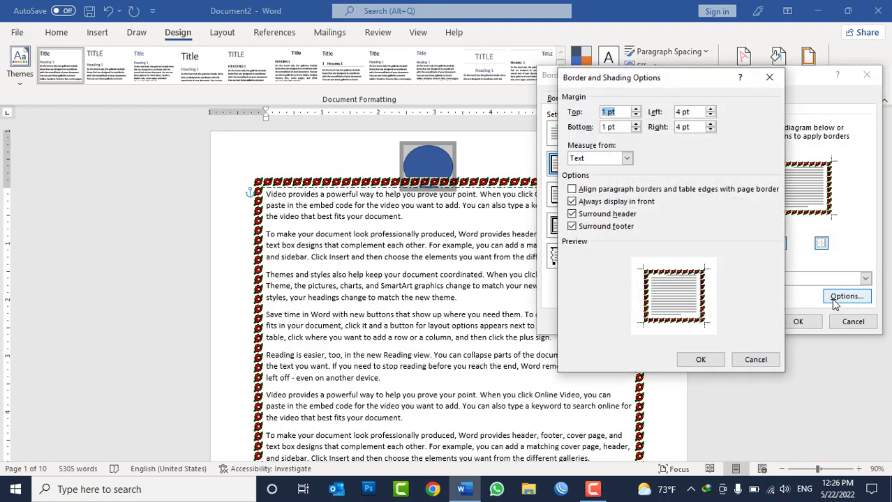
pyautogui.click(598, 207)
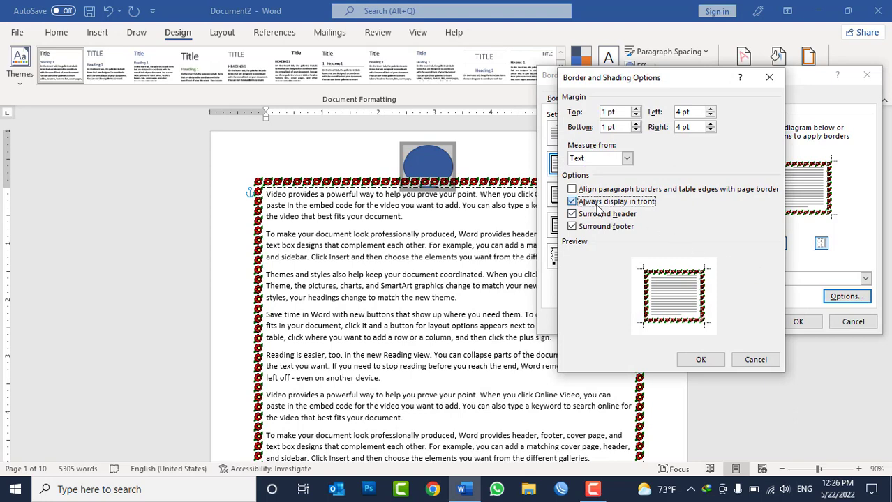
pyautogui.click(716, 359)
pyautogui.click(796, 321)
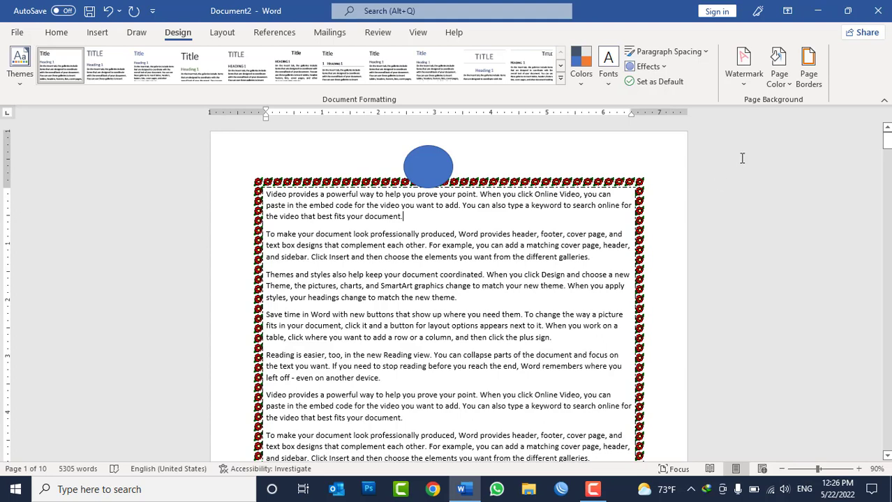
# - Recheck the border options without changes, then select the blue oval
pyautogui.click(808, 78)
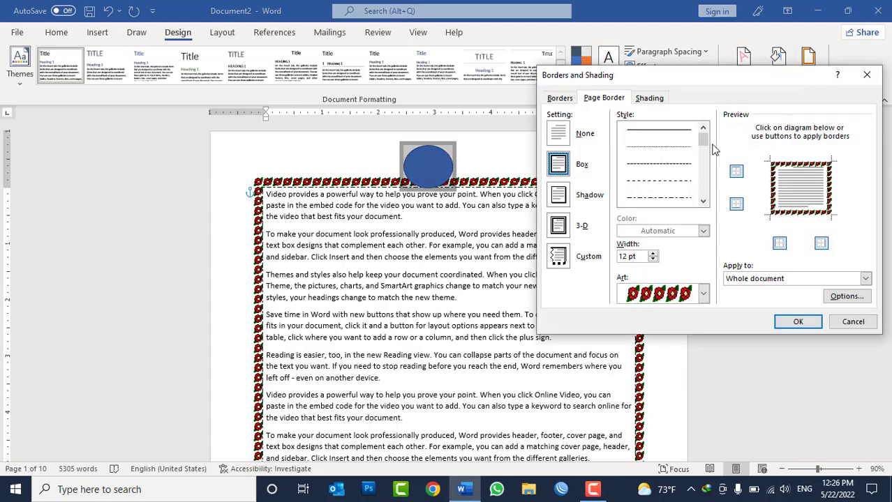
pyautogui.click(847, 298)
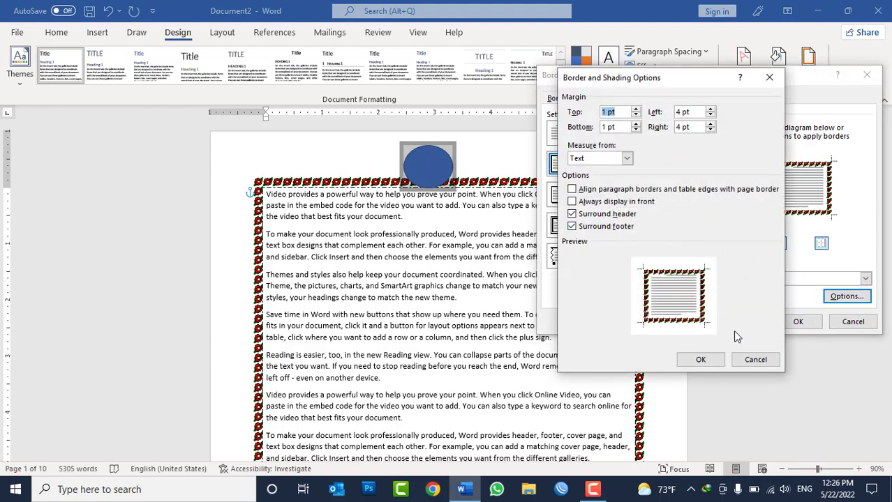
pyautogui.click(756, 359)
pyautogui.click(852, 322)
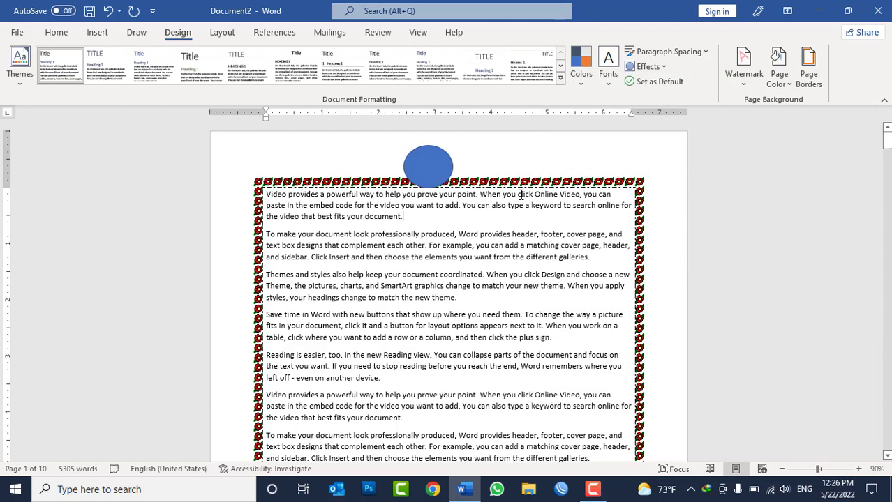
pyautogui.click(441, 165)
# - Delete the selected blue oval
pyautogui.press('Delete')
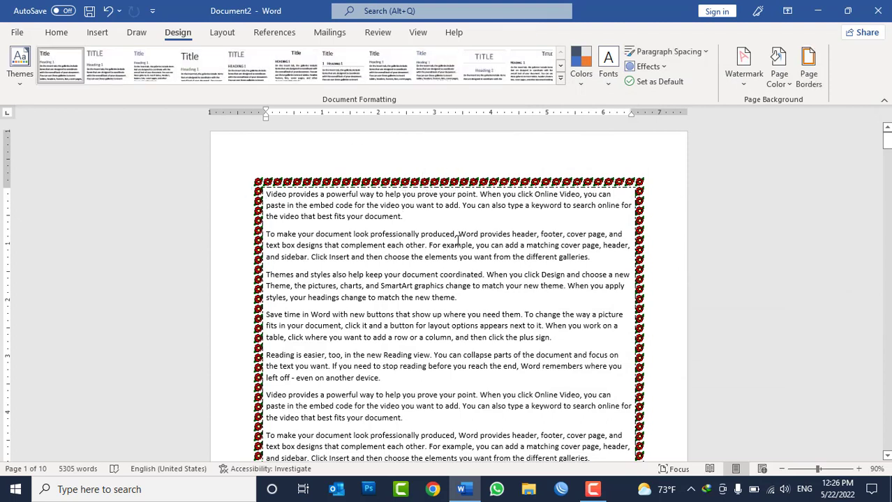
# - Enter 'Welcome to Afghanistan' as the page header text
pyautogui.doubleClick(407, 154)
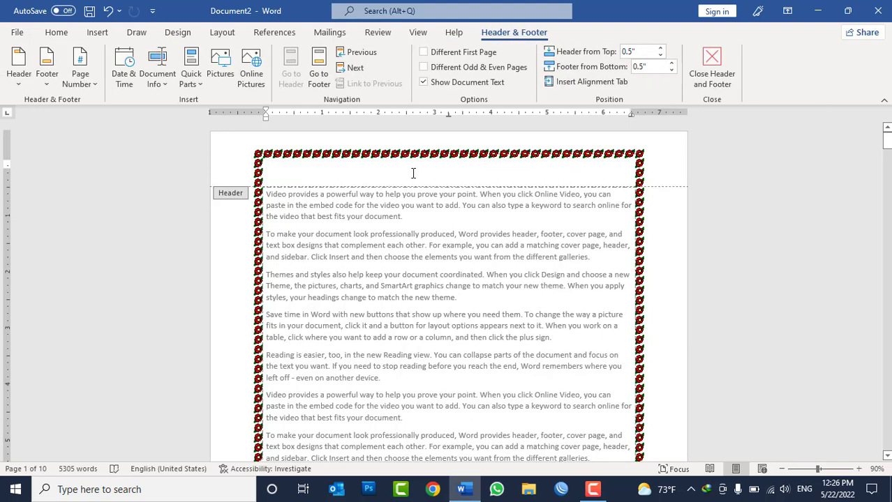
pyautogui.doubleClick(458, 208)
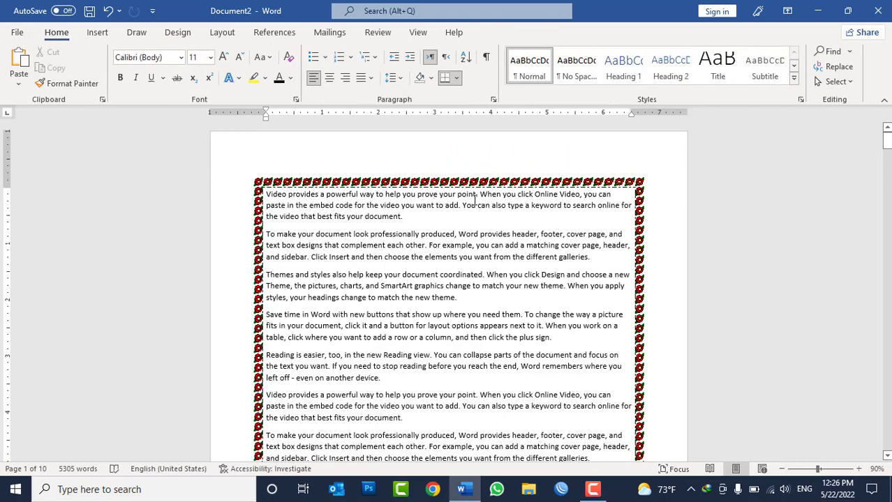
pyautogui.doubleClick(381, 153)
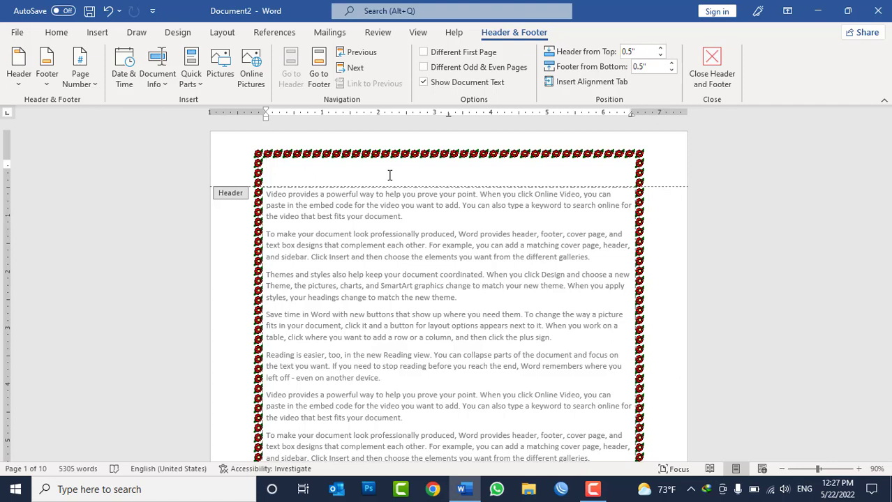
pyautogui.write('Welcome to Afg')
pyautogui.write('hanistan')
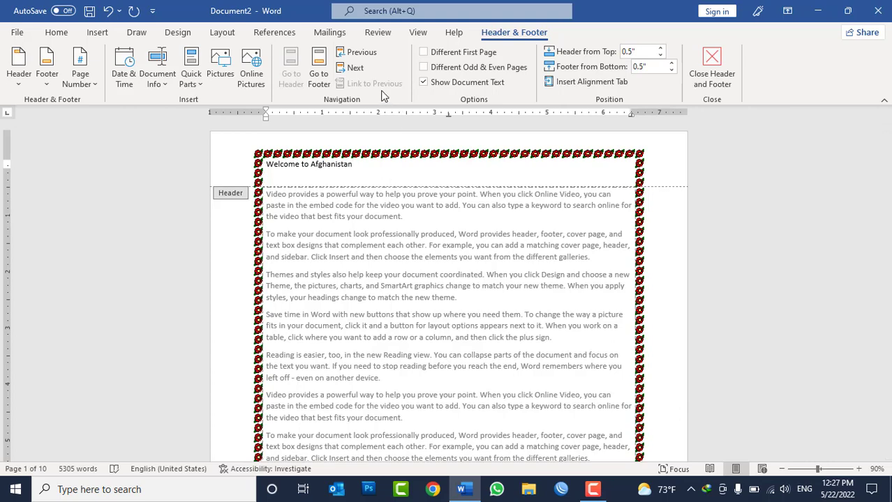
# - Type 'Edited by :' with the editor's name in the footer and close header editing
pyautogui.click(319, 79)
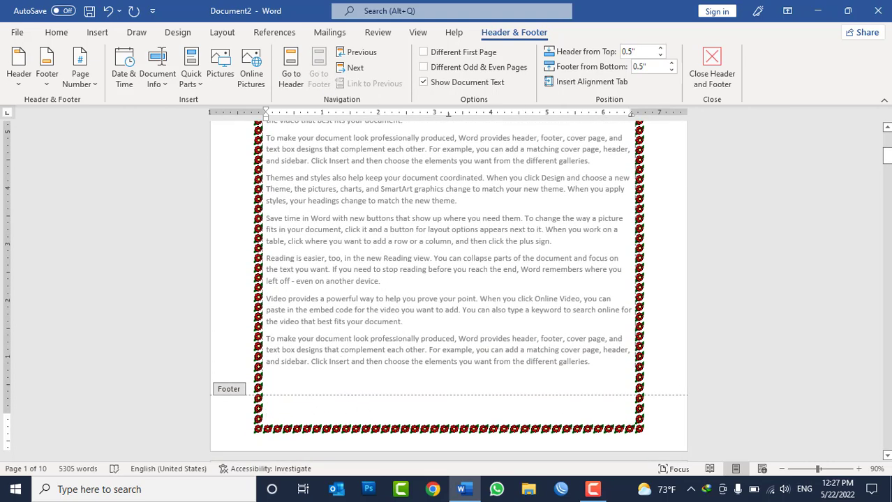
pyautogui.write('Edited by')
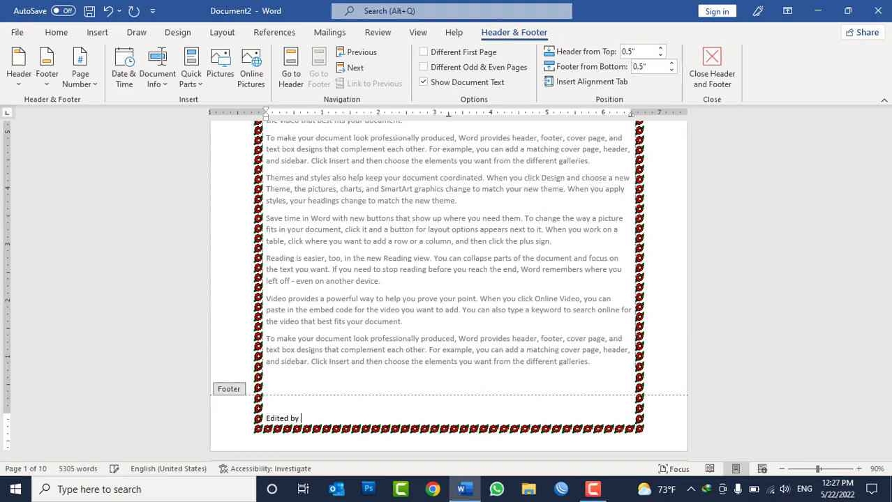
pyautogui.write(' Muhammad Islam Saifzada')
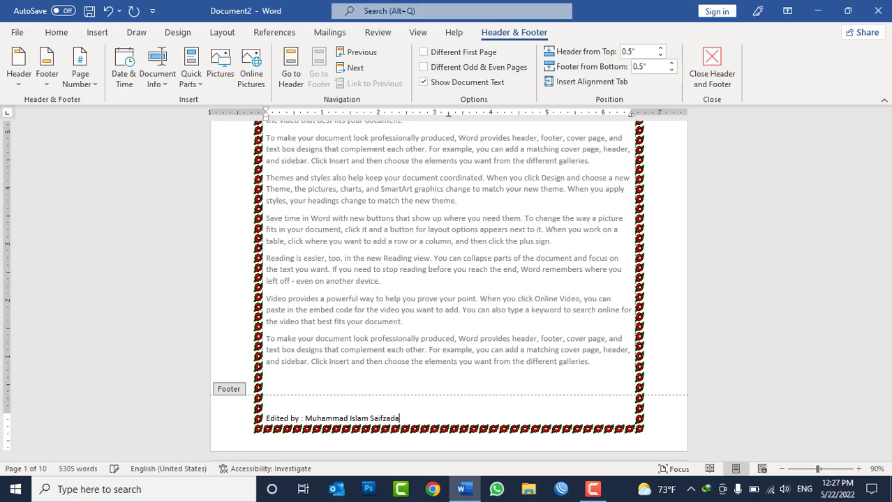
pyautogui.click(711, 70)
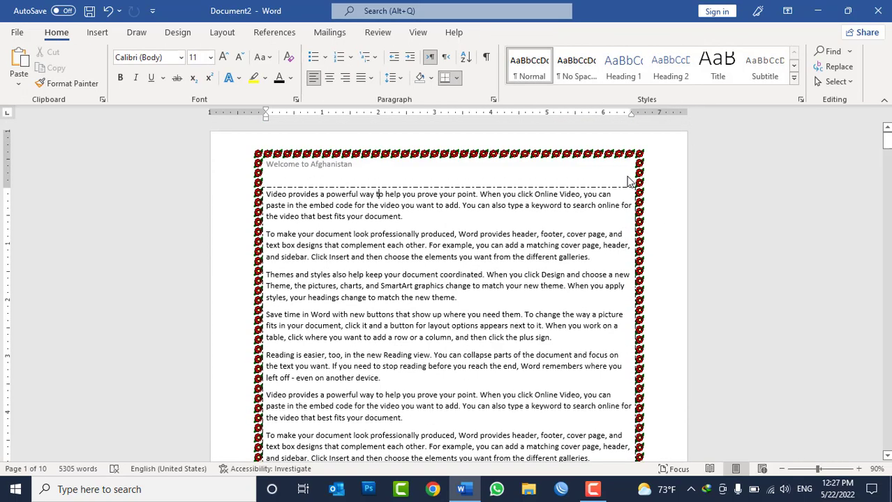
# - Uncheck Surround header and Surround footer in the page border options
pyautogui.scroll(-6, 628, 180)
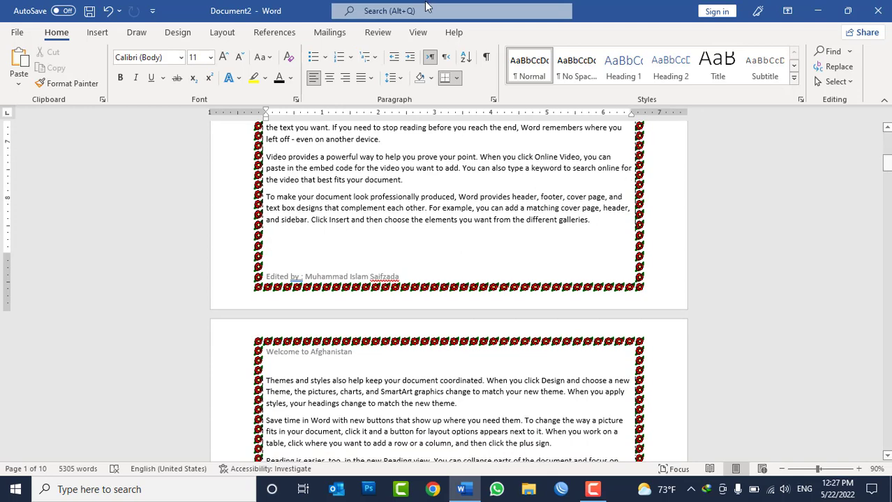
pyautogui.click(179, 34)
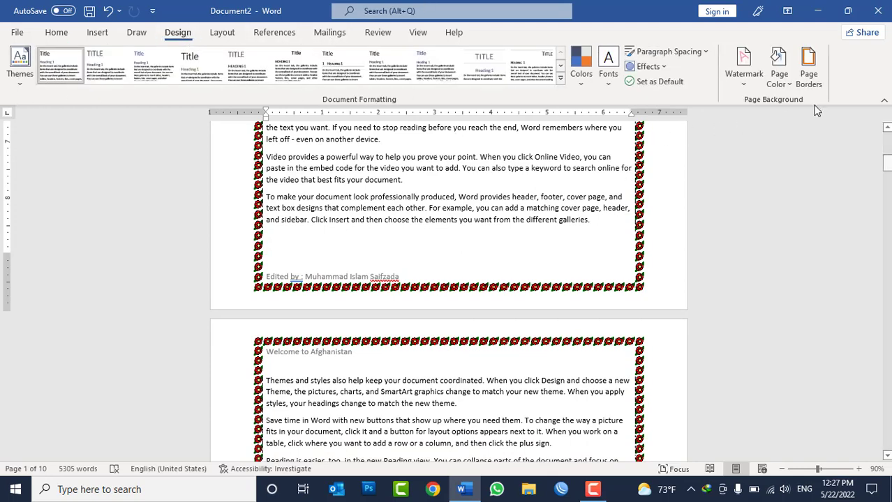
pyautogui.click(808, 81)
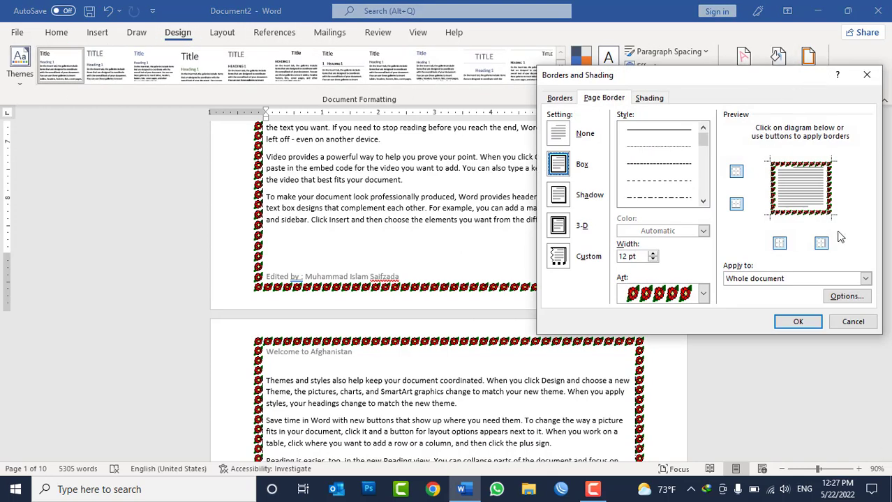
pyautogui.click(844, 298)
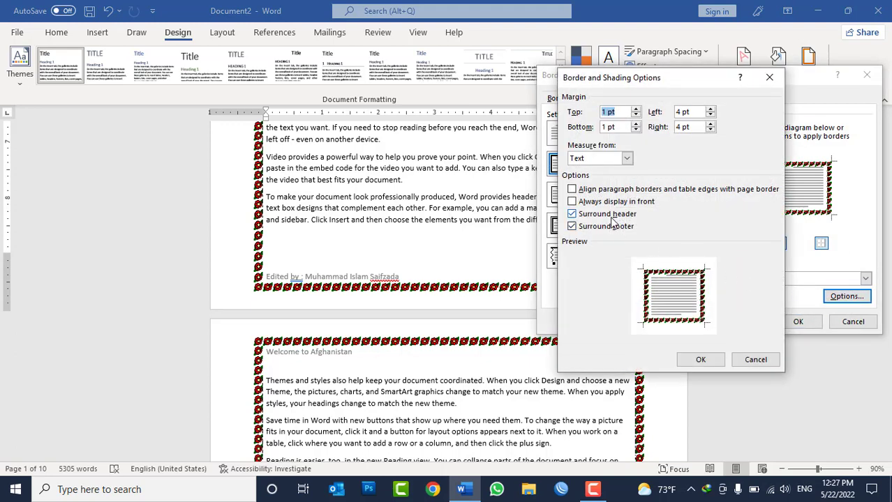
pyautogui.click(609, 215)
pyautogui.click(608, 226)
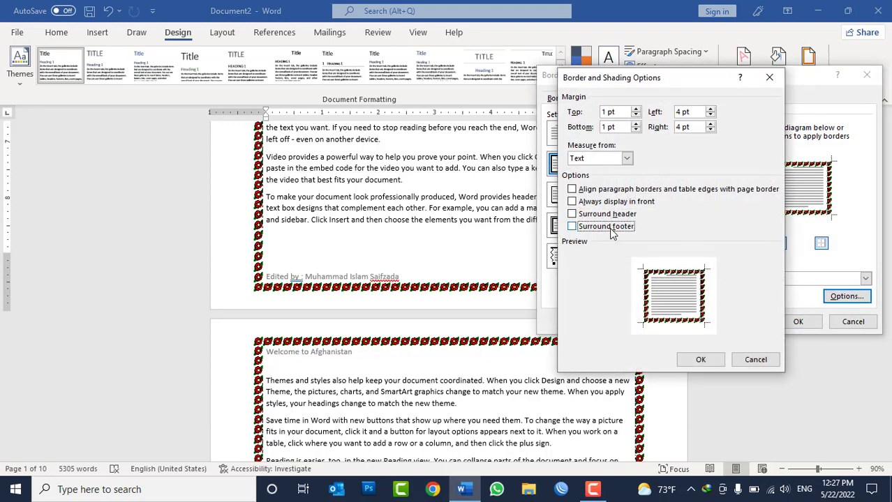
pyautogui.click(709, 359)
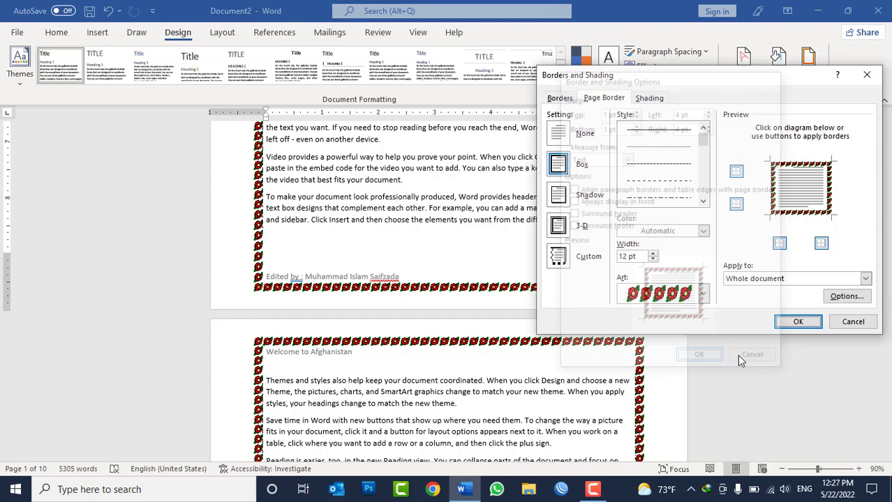
pyautogui.click(794, 323)
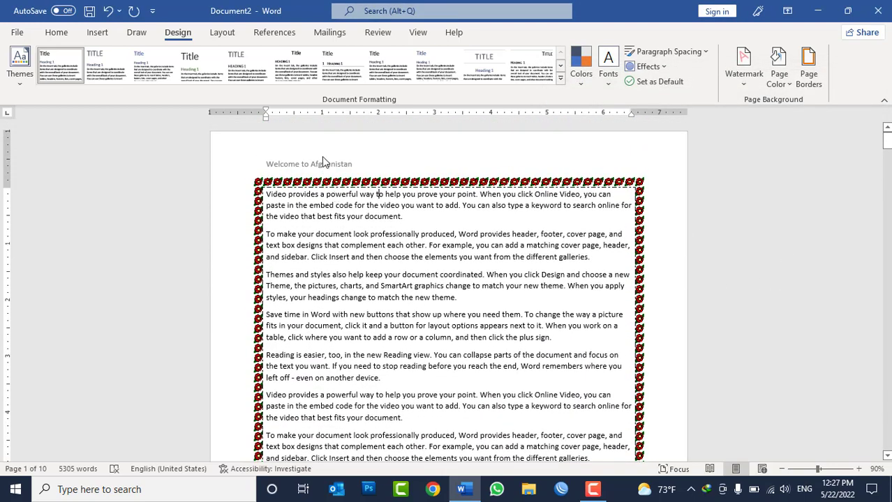
# - Tick Surround header and footer again and inspect the top, right and left margins
pyautogui.scroll(-10, 439, 298)
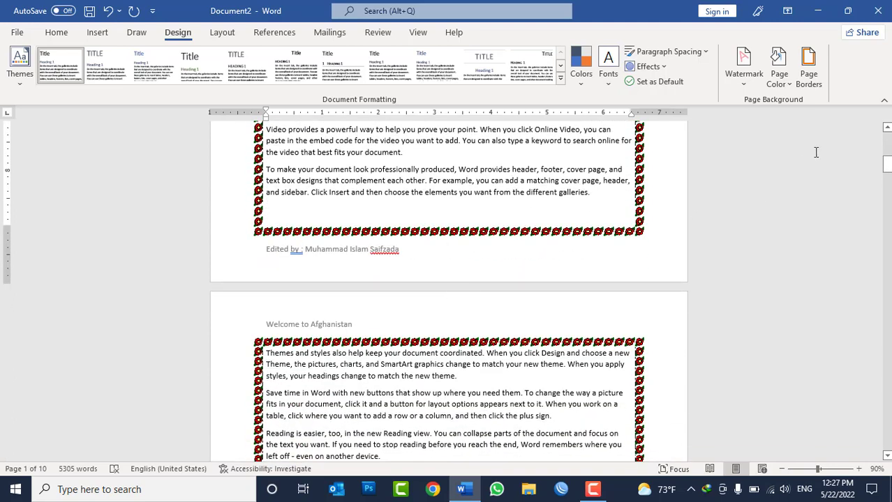
pyautogui.click(808, 73)
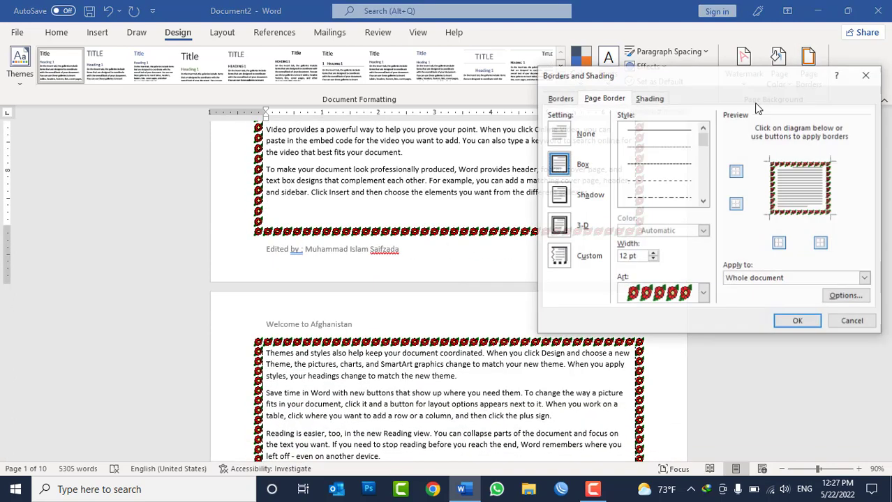
pyautogui.click(845, 297)
pyautogui.click(600, 226)
pyautogui.click(604, 214)
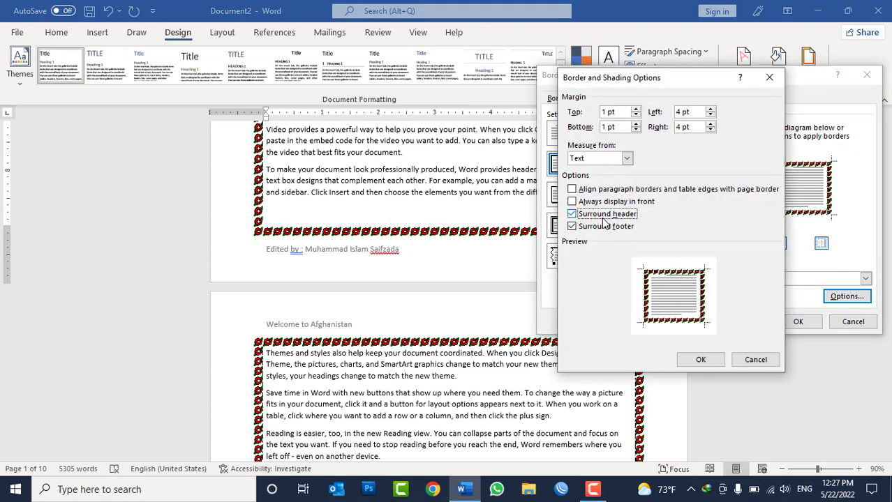
pyautogui.click(612, 112)
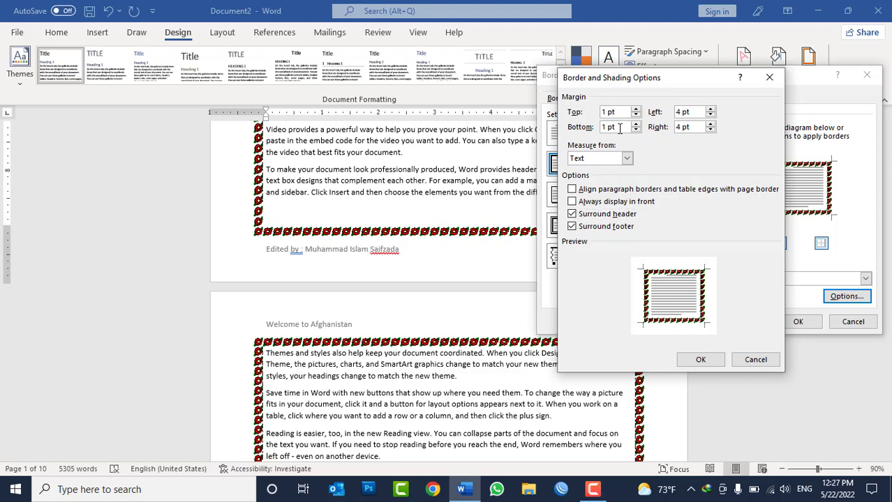
pyautogui.click(695, 127)
pyautogui.click(696, 112)
# - Discard the border option changes and reopen the page border settings
pyautogui.press('Return')
pyautogui.click(798, 321)
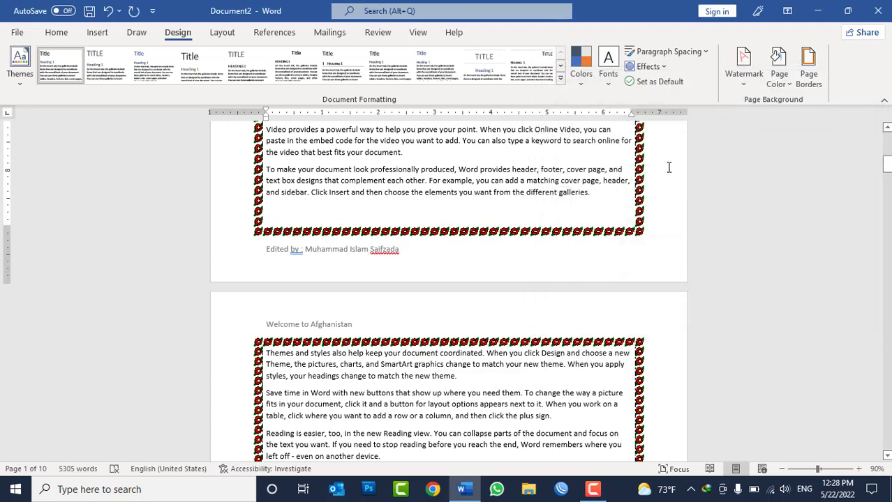
pyautogui.click(808, 78)
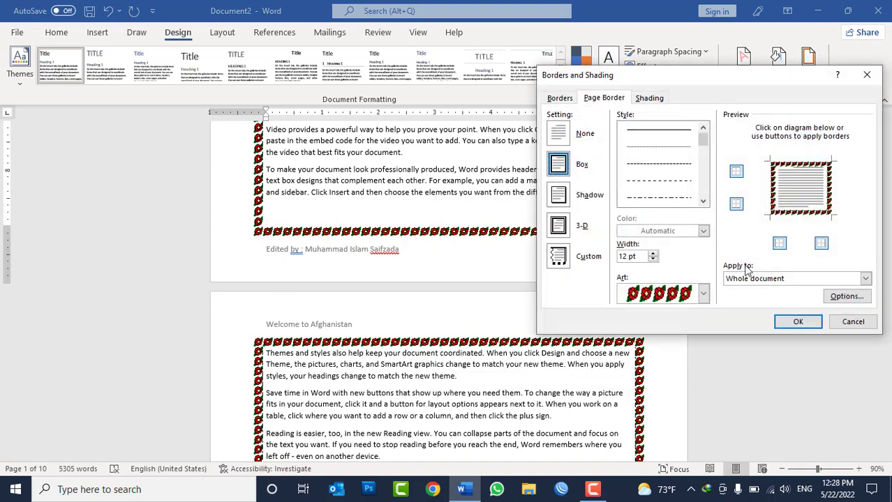
# - Shade all the body text with a light green fill, then reselect everything
pyautogui.click(853, 322)
pyautogui.hotkey('ctrl', 'a')
pyautogui.scroll(-10, 513, 218)
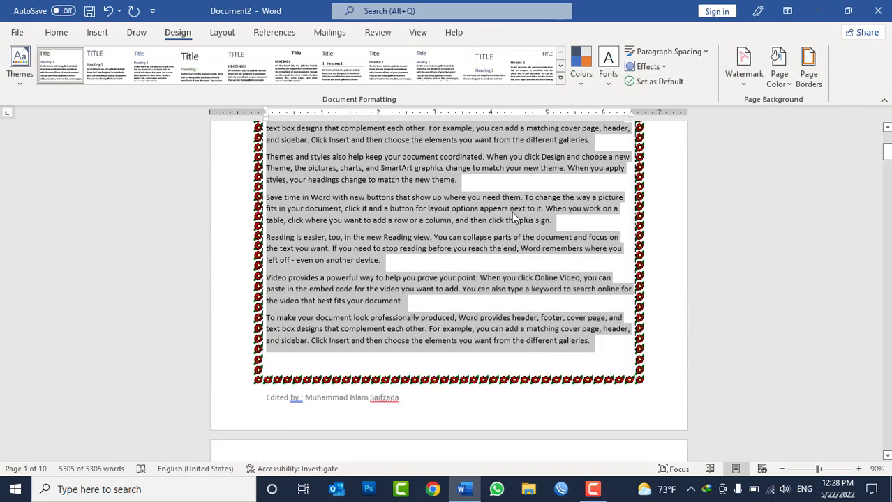
pyautogui.scroll(4, 513, 218)
pyautogui.click(808, 73)
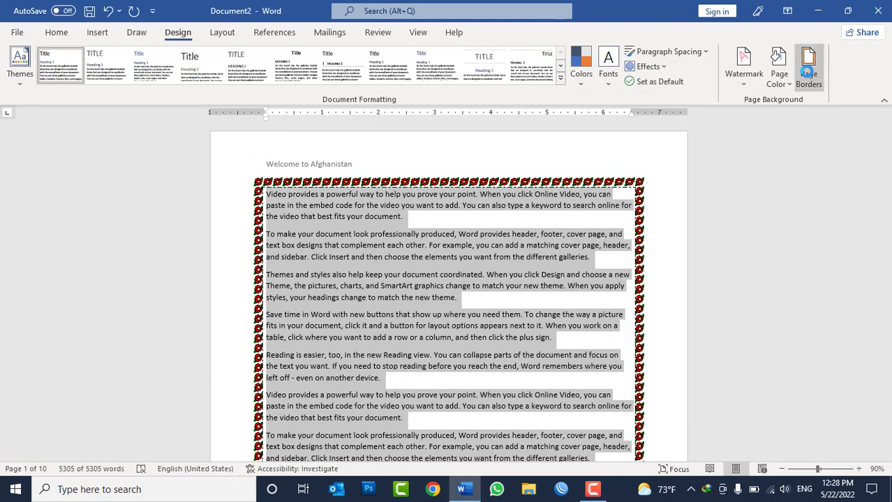
pyautogui.click(660, 100)
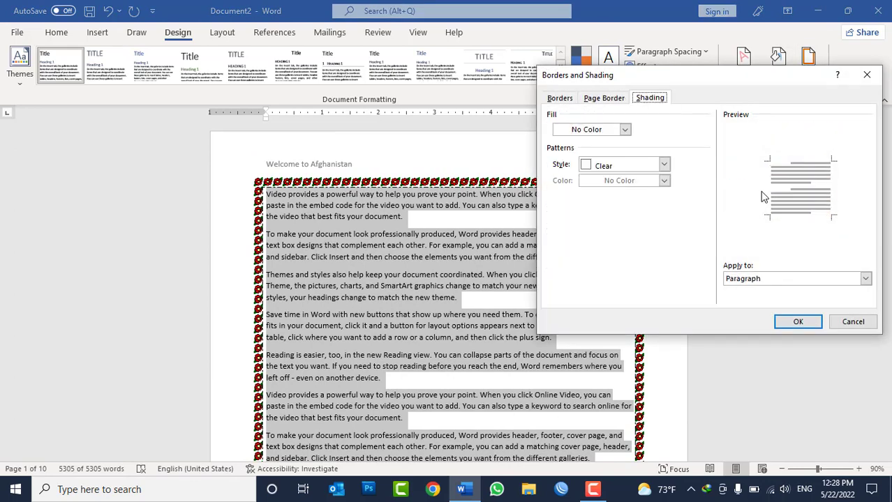
pyautogui.click(625, 130)
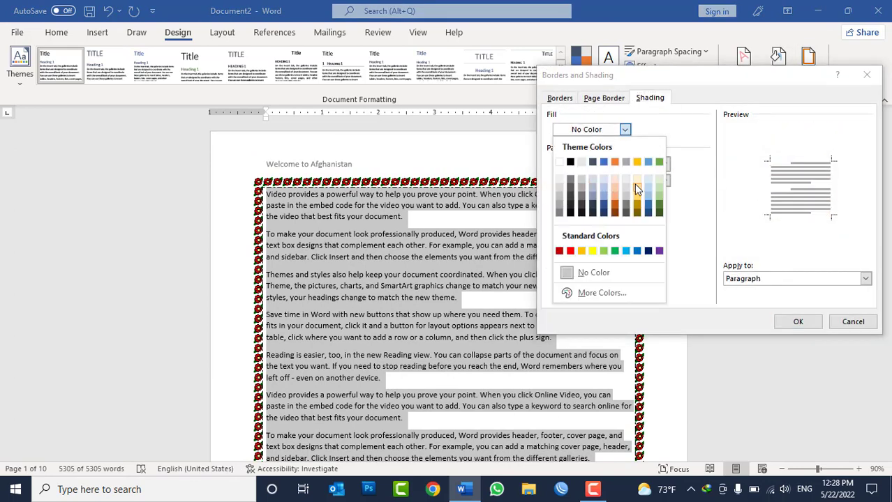
pyautogui.click(656, 185)
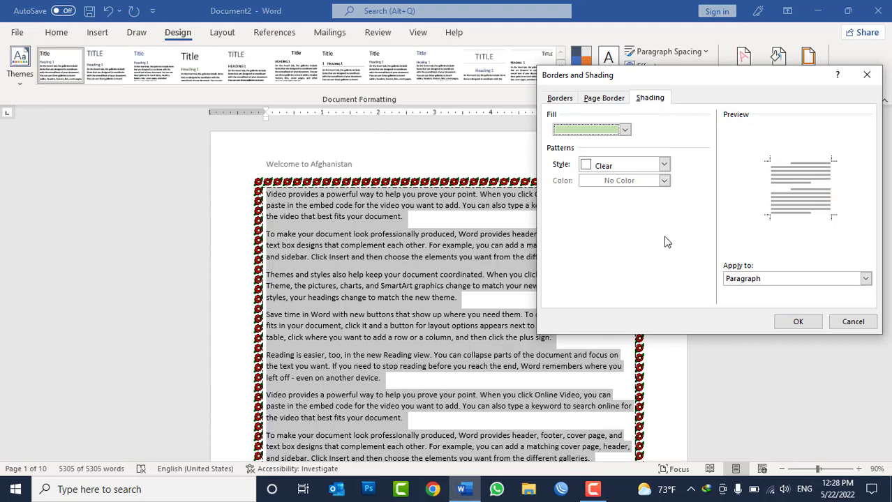
pyautogui.click(796, 323)
pyautogui.click(577, 273)
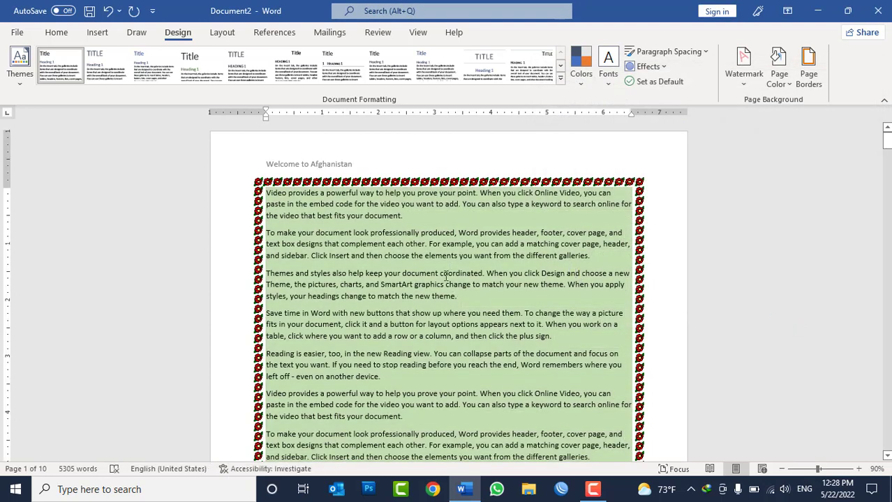
pyautogui.hotkey('ctrl', 'a')
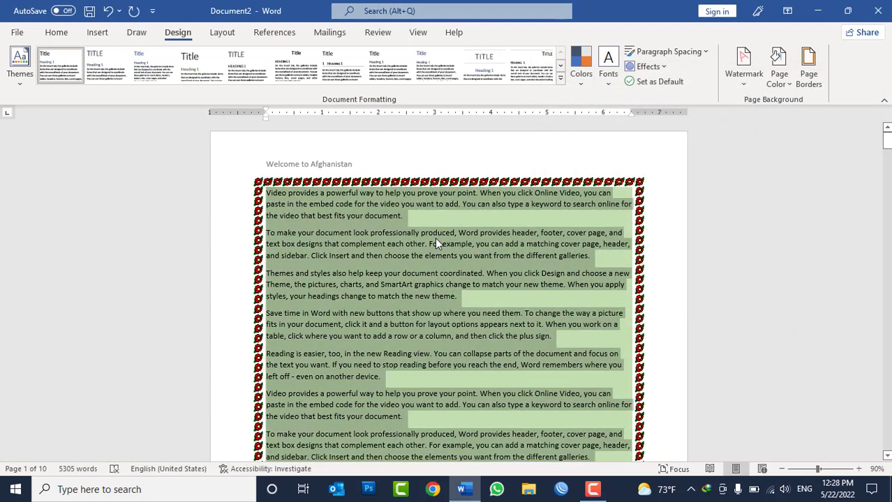
# - Set the selected text's Home shading to No Color and deselect it
pyautogui.click(55, 32)
pyautogui.click(431, 78)
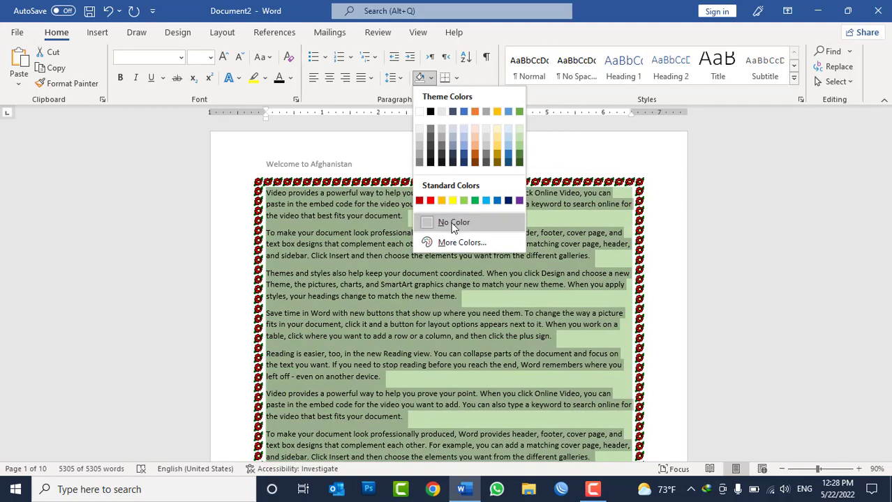
pyautogui.click(460, 223)
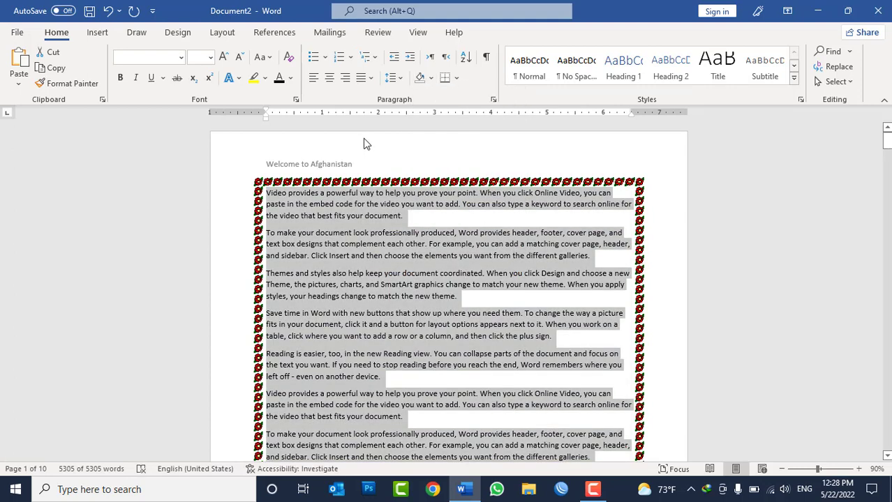
pyautogui.click(221, 33)
pyautogui.click(177, 33)
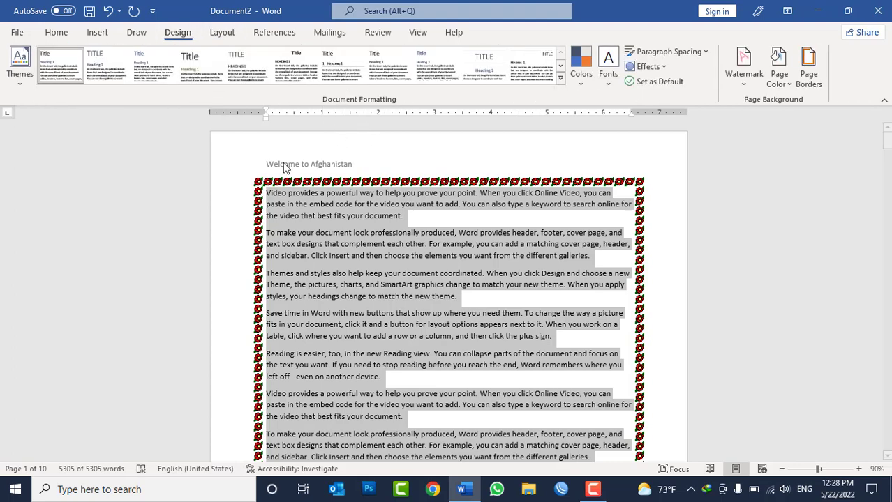
pyautogui.click(363, 232)
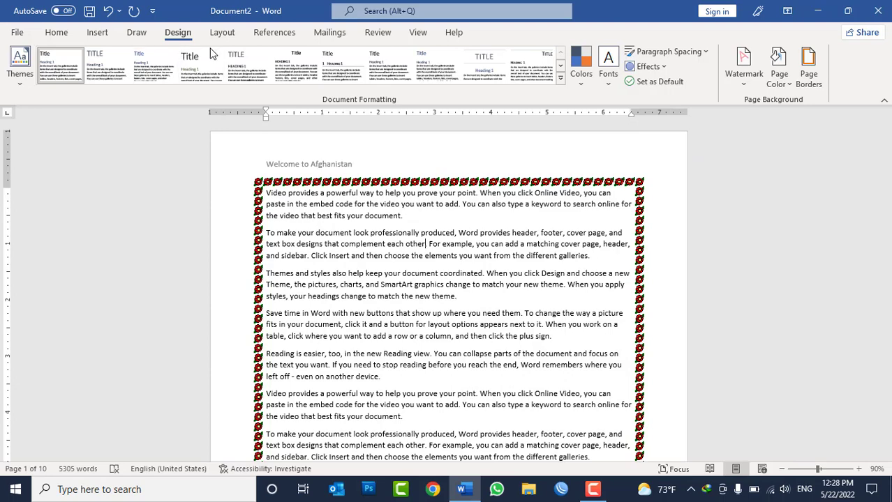